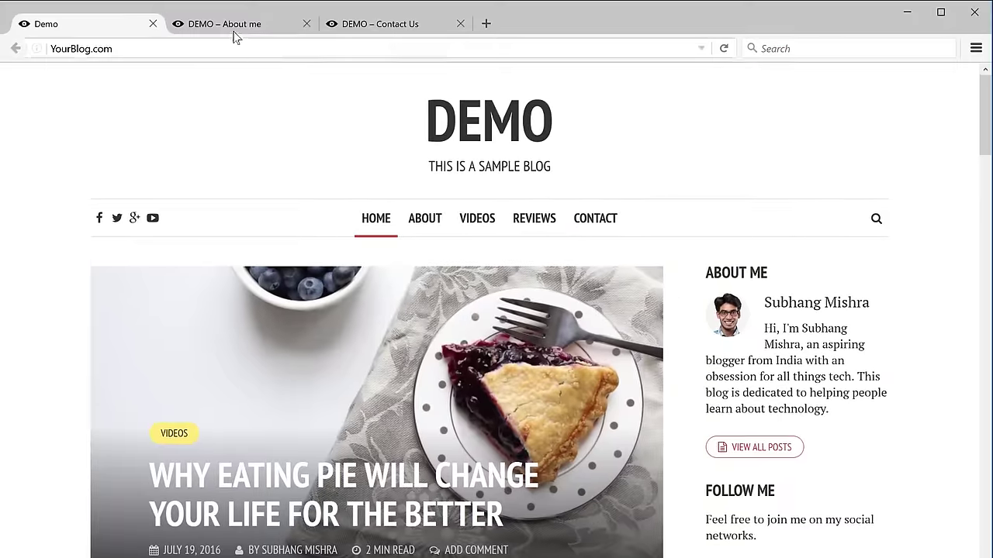
Browse the demo blog's About me page, then the Contact Us page and its form.
{"action": "left_click", "coordinate": [234, 30]}
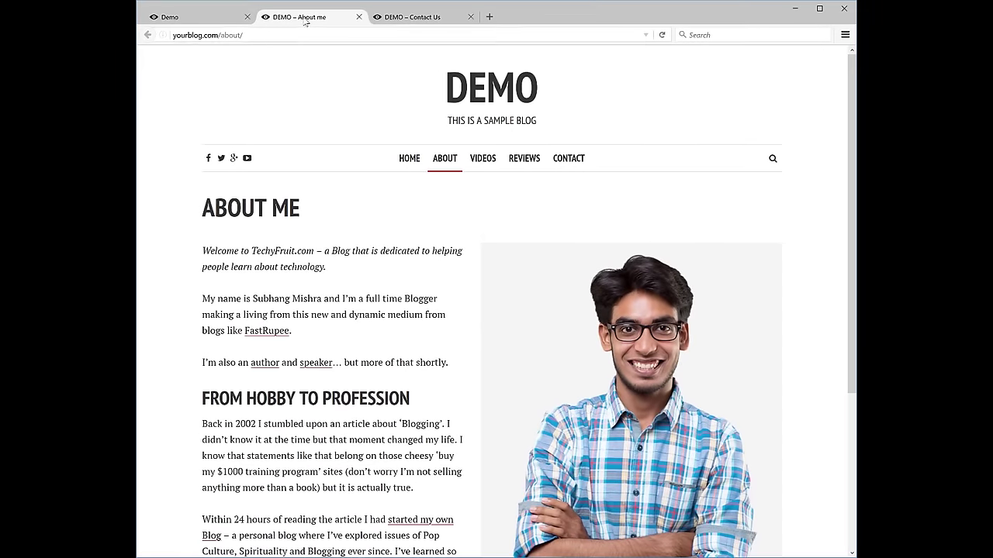
{"action": "left_click", "coordinate": [409, 18]}
{"action": "scroll", "coordinate": [836, 135], "scroll_direction": "down", "scroll_amount": 3}
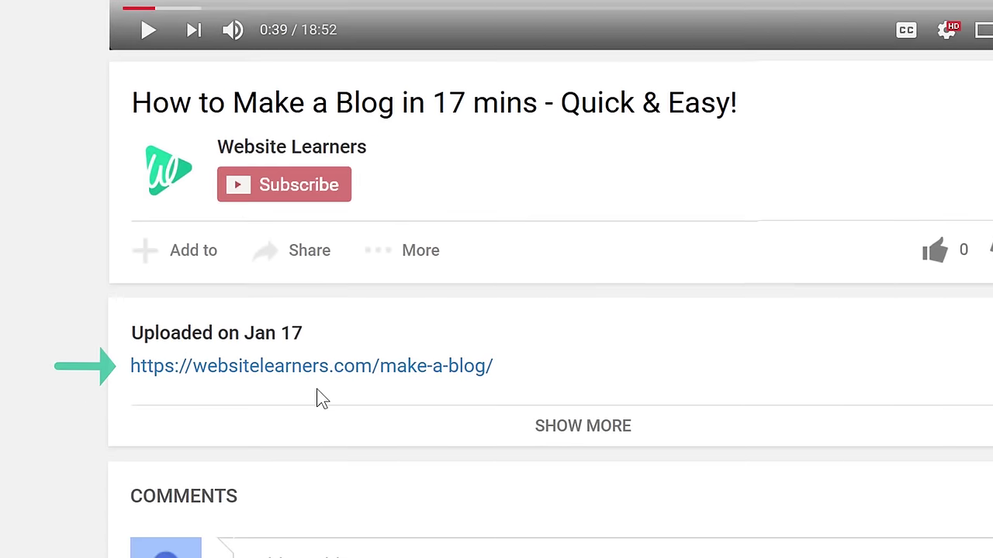
Open the blog guide, confirm techyfruit.com is available, and reach Step 2 on domain and hosting.
{"action": "left_click", "coordinate": [311, 377]}
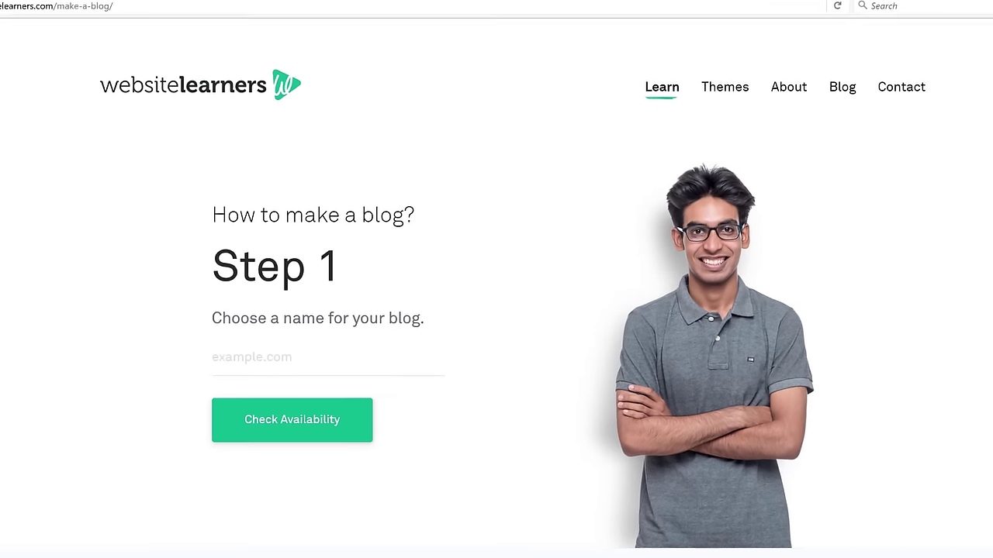
{"action": "left_click", "coordinate": [280, 364]}
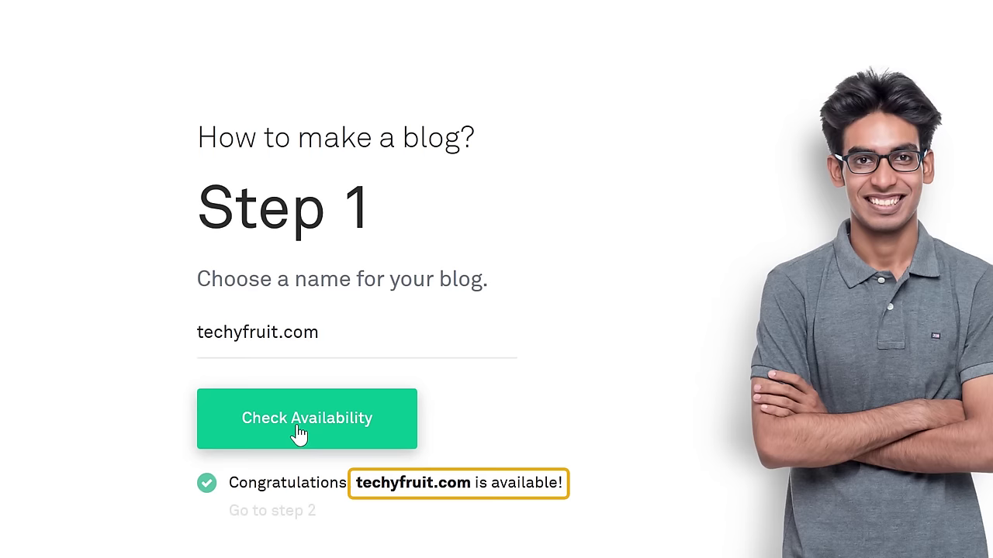
{"action": "scroll", "coordinate": [884, 426], "scroll_direction": "down", "scroll_amount": 5}
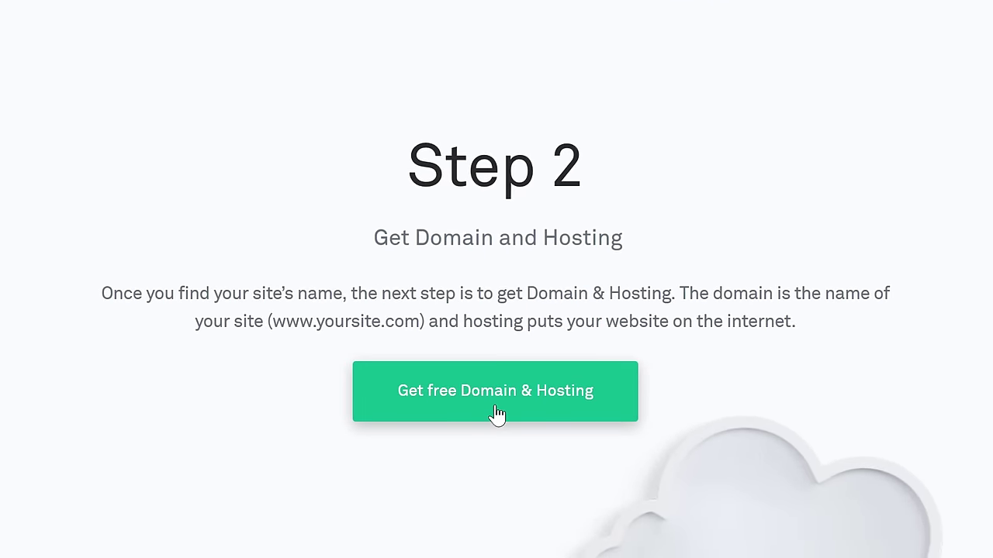
Add Managed WordPress Basic hosting on a 12-month term (Rs 1,188.00) to the GoDaddy cart.
{"action": "left_click", "coordinate": [494, 406]}
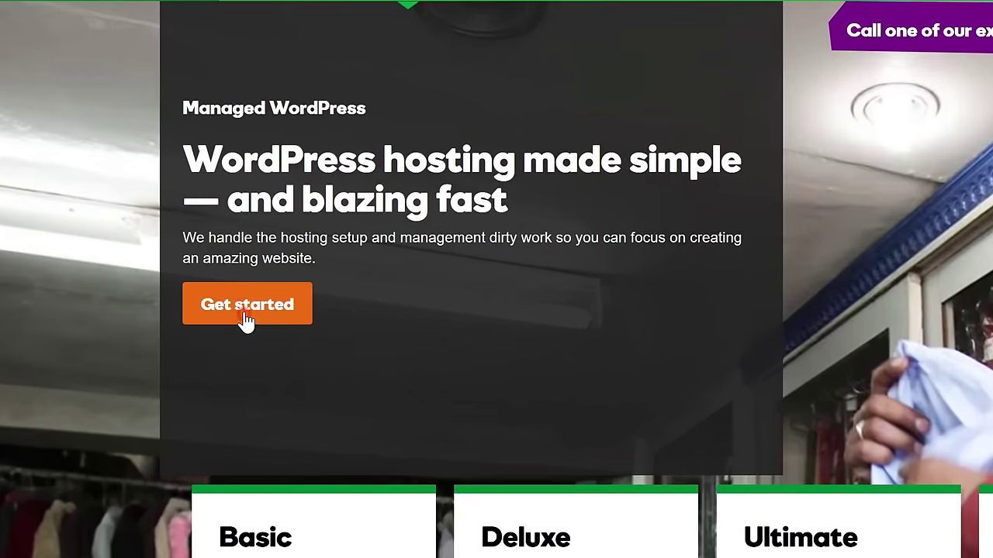
{"action": "left_click", "coordinate": [245, 318]}
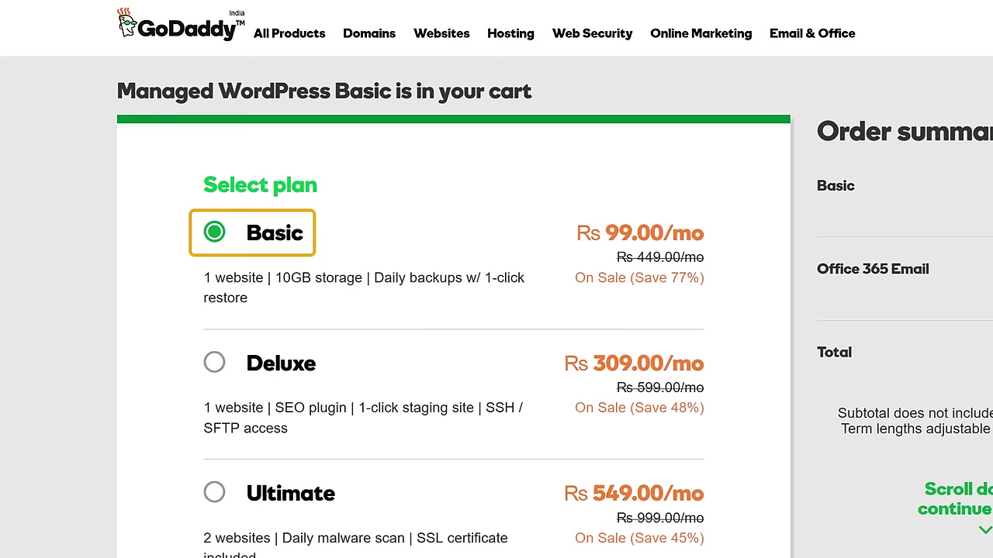
{"action": "scroll", "coordinate": [701, 505], "scroll_direction": "down", "scroll_amount": 8}
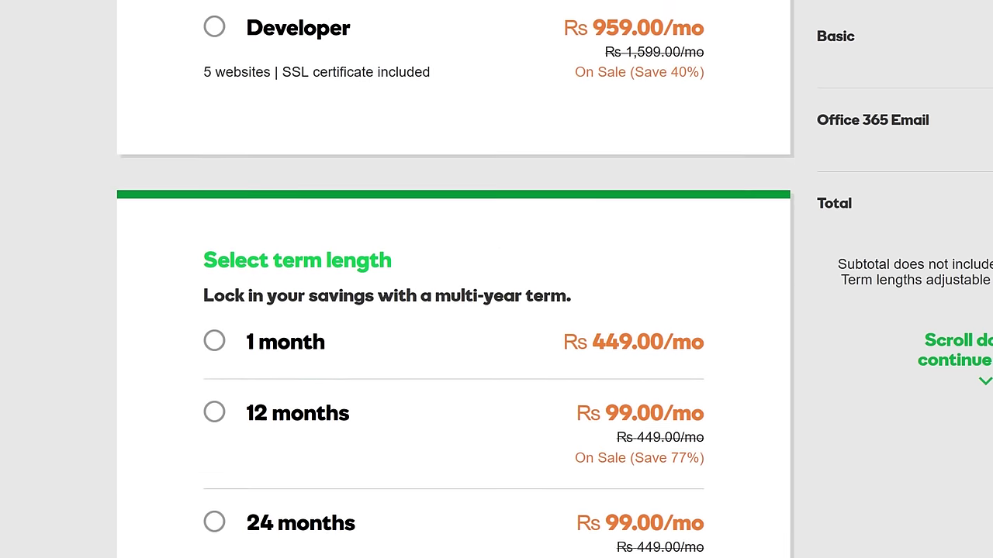
{"action": "left_click", "coordinate": [225, 392]}
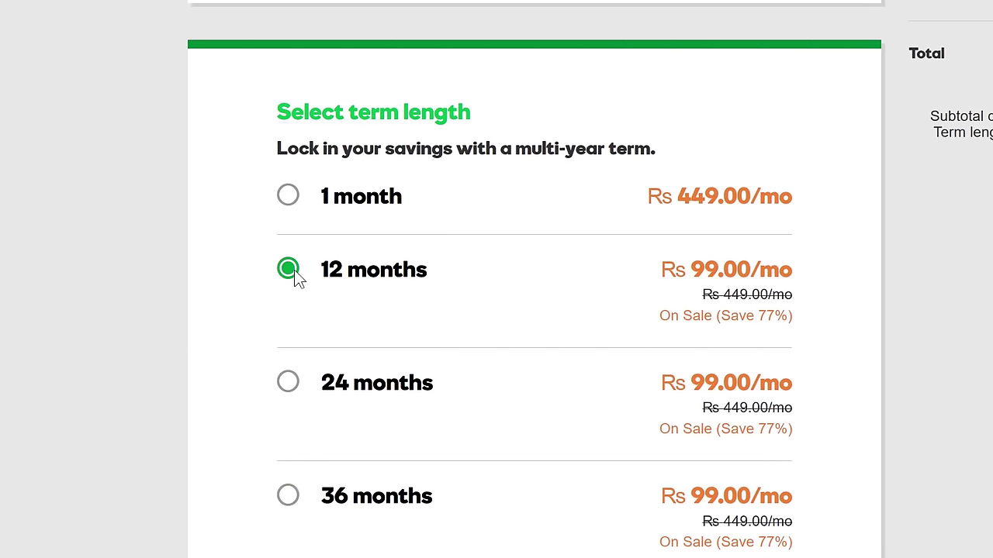
{"action": "scroll", "coordinate": [904, 418], "scroll_direction": "down", "scroll_amount": 4}
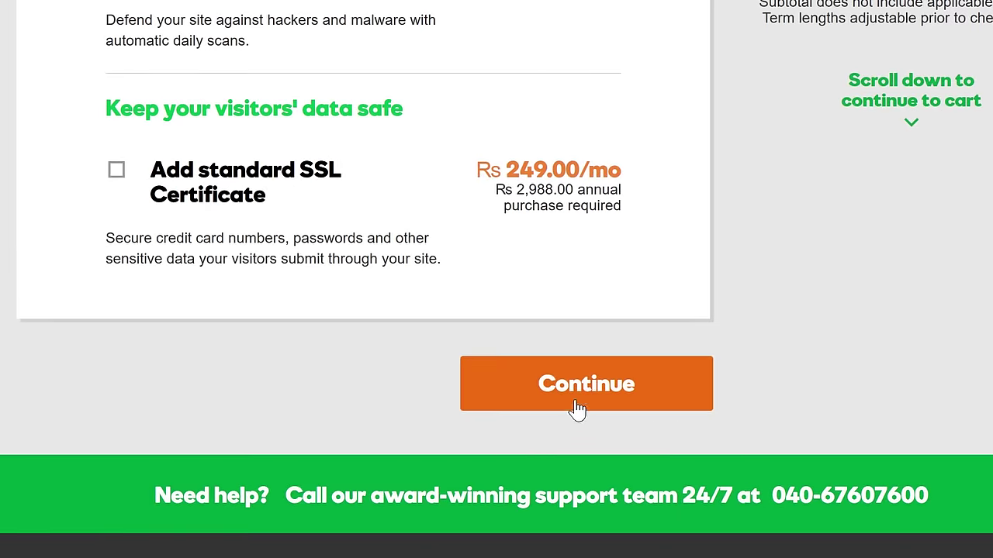
{"action": "left_click", "coordinate": [578, 396]}
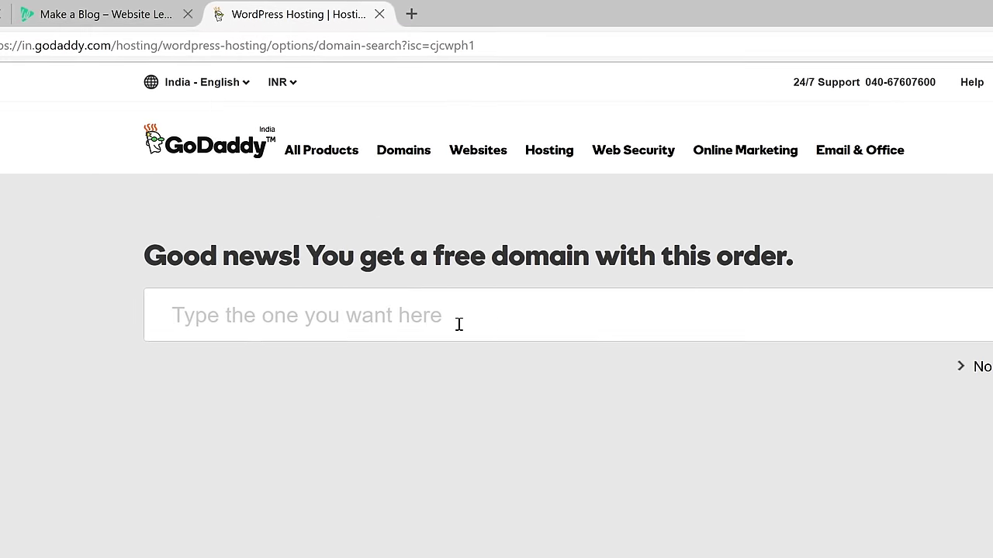
Search for techyfruit.com and select the .com result as the free domain.
{"action": "left_click", "coordinate": [420, 286]}
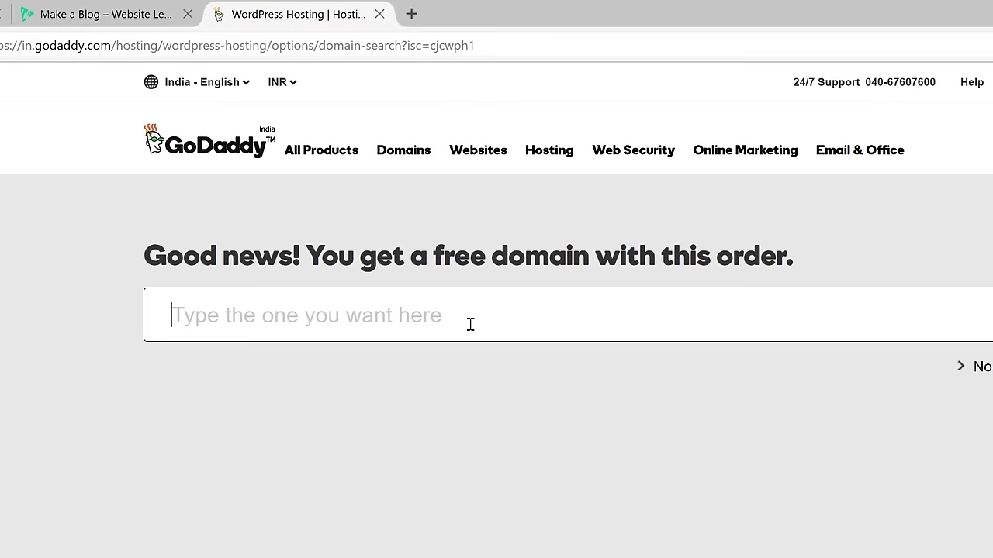
{"action": "type", "text": "techyfrui"}
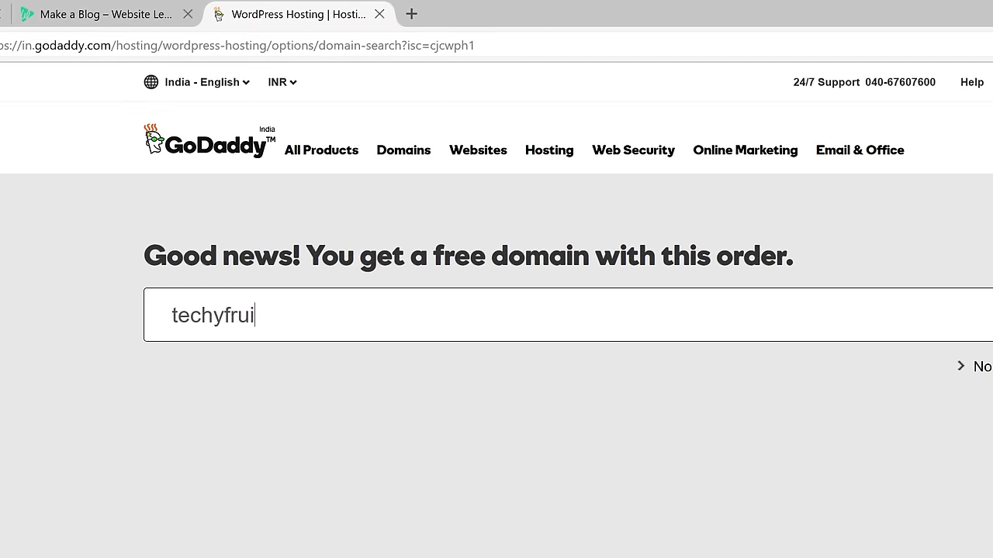
{"action": "type", "text": "t.com"}
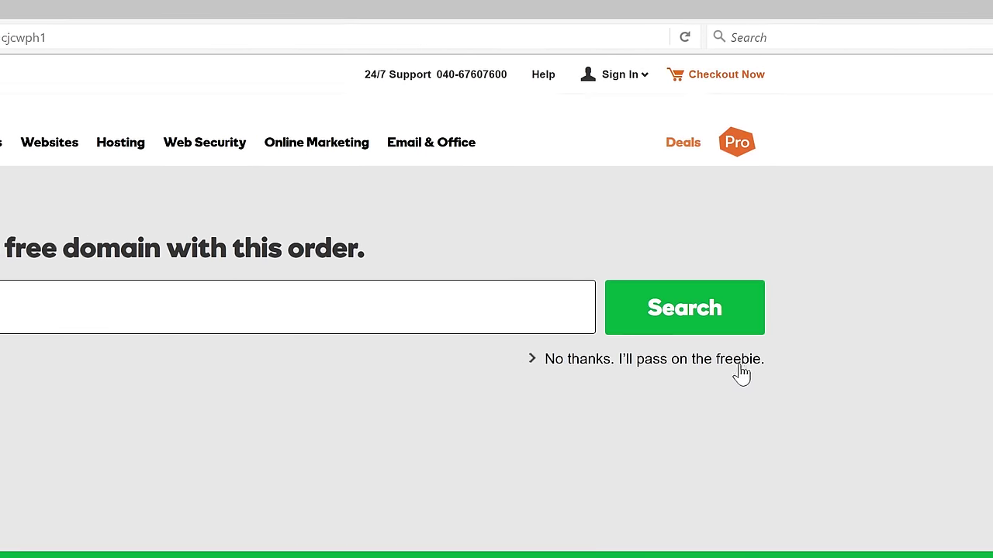
{"action": "left_click", "coordinate": [634, 314]}
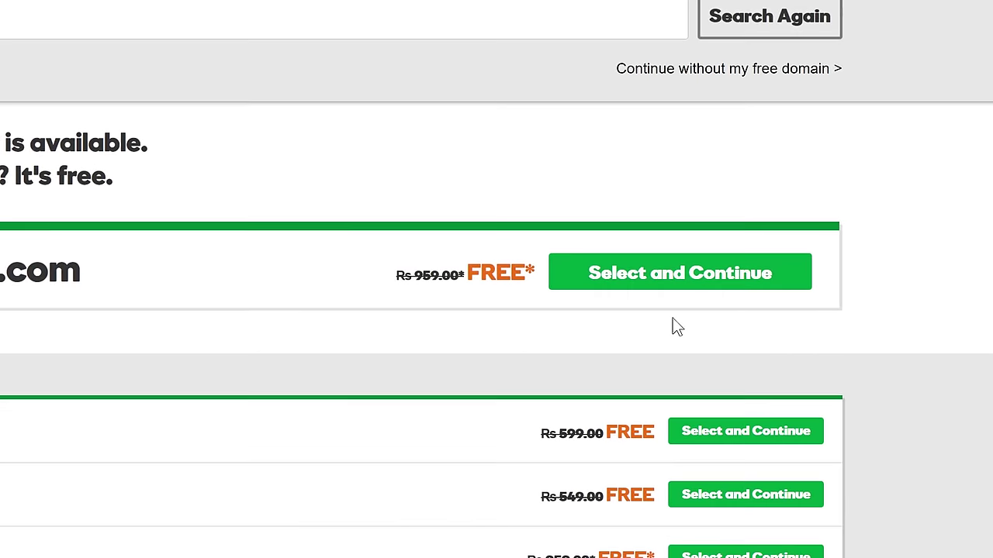
{"action": "left_click", "coordinate": [672, 287]}
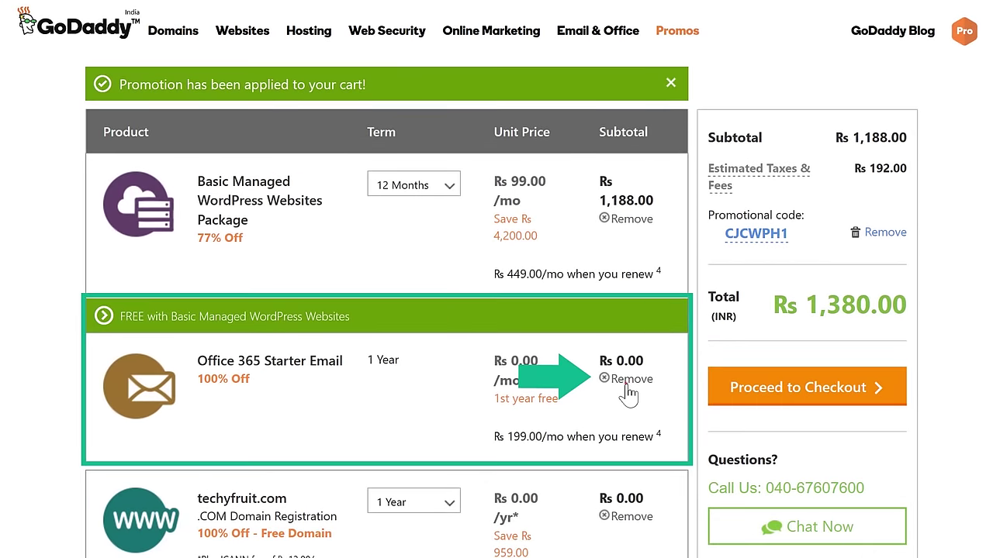
Remove the Office 365 email from the cart and check out as a new customer.
{"action": "left_click", "coordinate": [628, 394]}
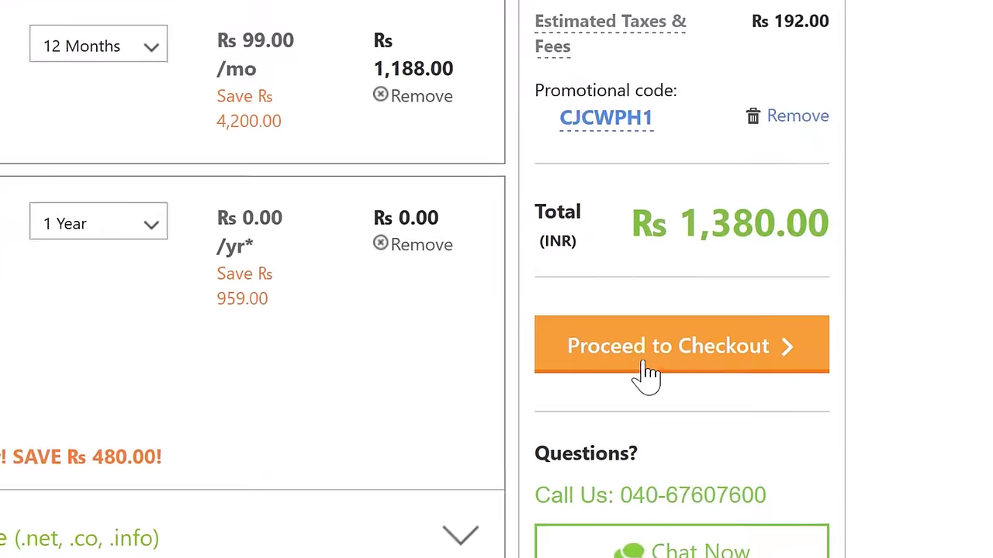
{"action": "left_click", "coordinate": [644, 352]}
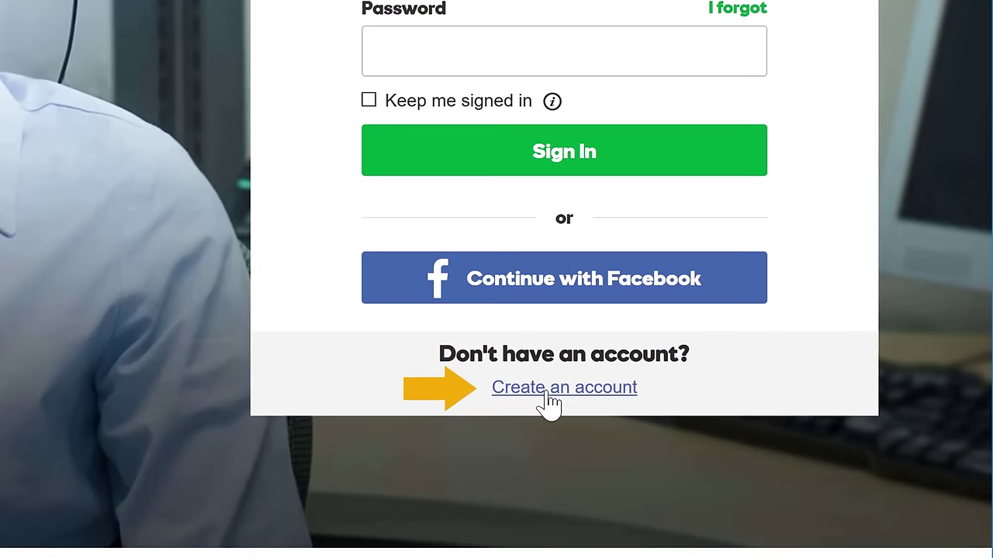
{"action": "left_click", "coordinate": [543, 403]}
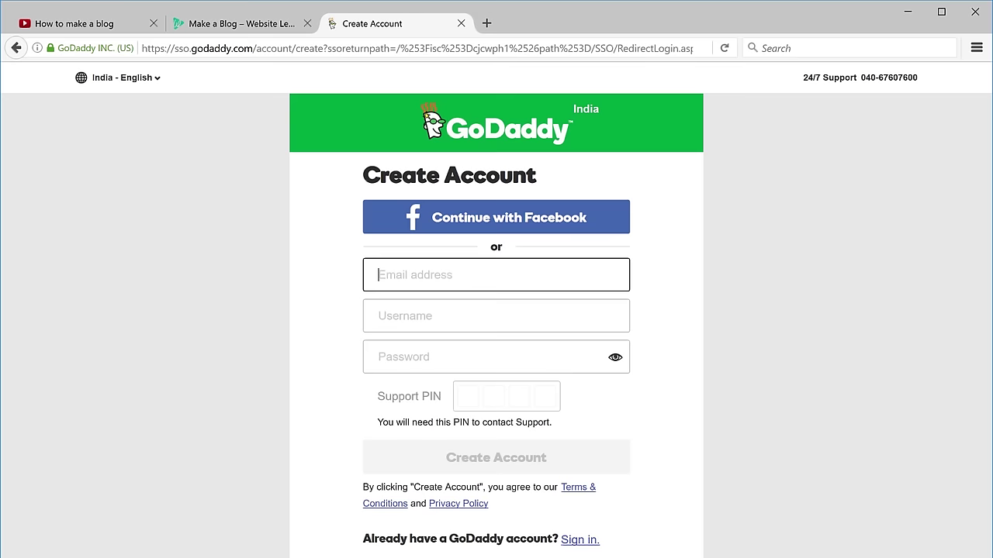
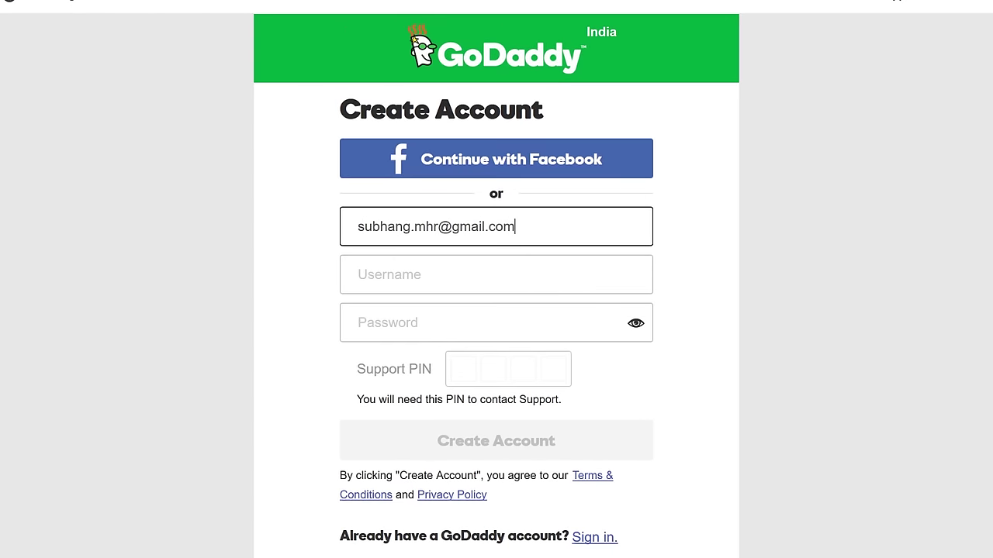
Create the GoDaddy account with an email, username, password and support PIN.
{"action": "key", "text": "Tab"}
{"action": "type", "text": "subhang11"}
{"action": "key", "text": "Tab"}
{"action": "type", "text": "•••••••••••"}
{"action": "key", "text": "Tab"}
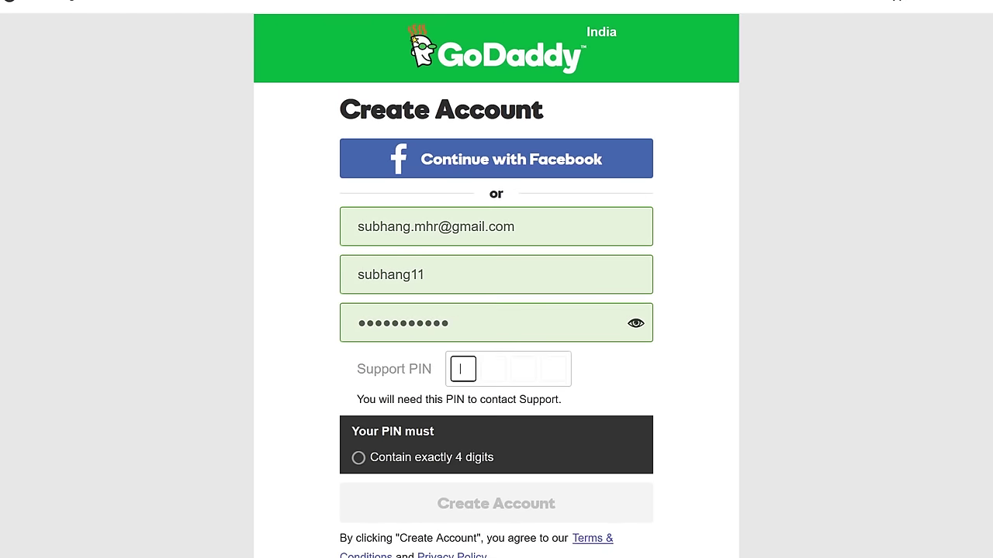
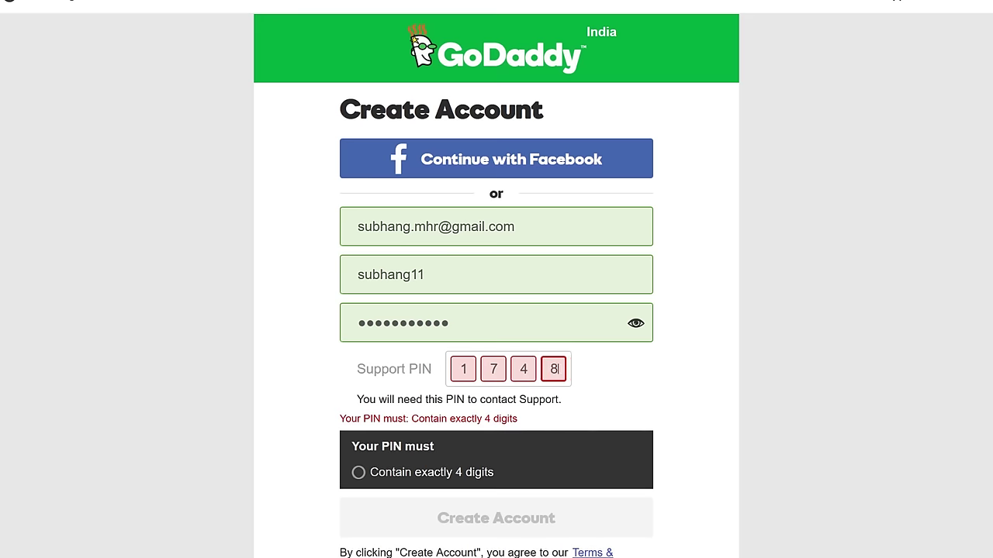
{"action": "left_click", "coordinate": [501, 446]}
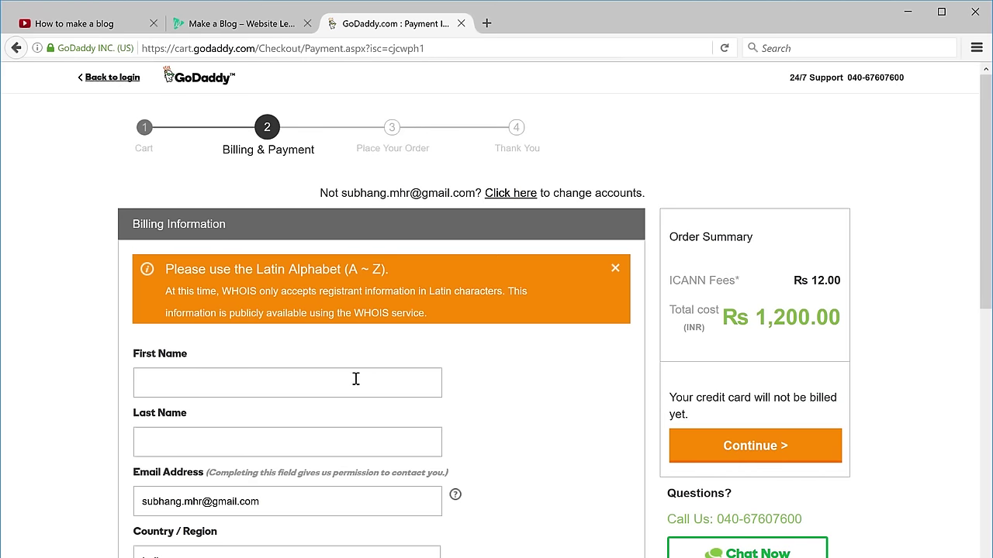
Complete the billing last name and address, then review and place the order.
{"action": "type", "text": "Mishra"}
{"action": "scroll", "coordinate": [941, 366], "scroll_direction": "down", "scroll_amount": 6}
{"action": "key", "text": "Tab"}
{"action": "key", "text": "Tab"}
{"action": "key", "text": "Tab"}
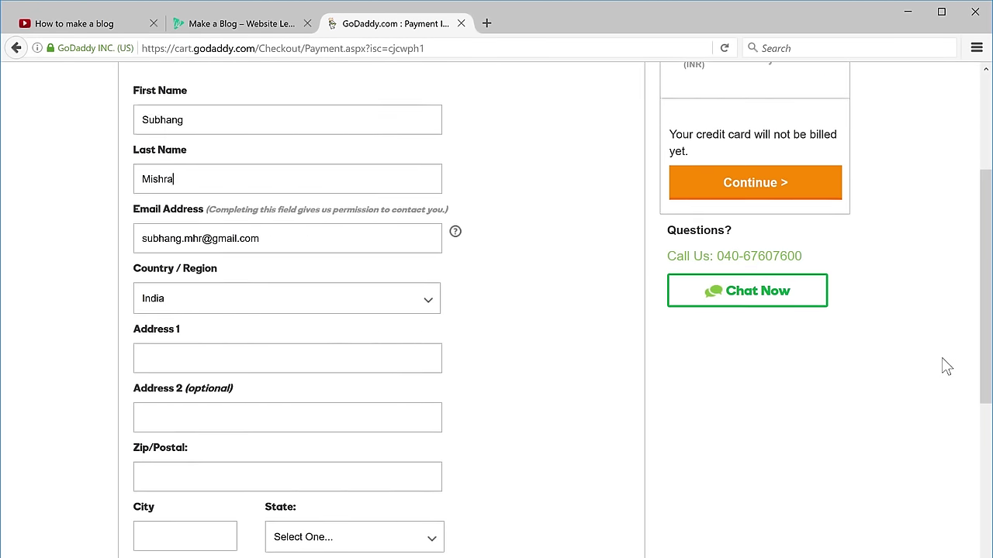
{"action": "scroll", "coordinate": [988, 303], "scroll_direction": "down", "scroll_amount": 7}
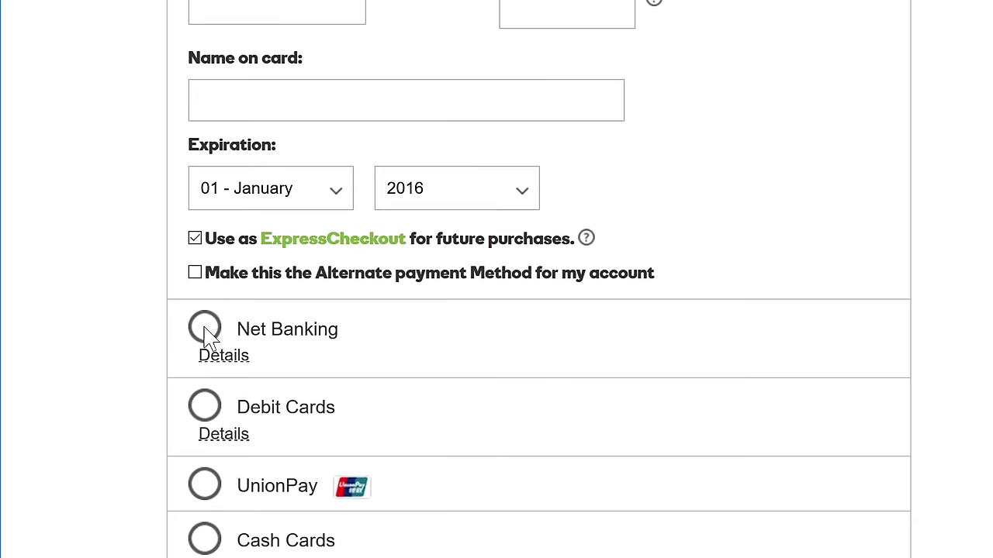
{"action": "scroll", "coordinate": [203, 329], "scroll_direction": "down", "scroll_amount": 5}
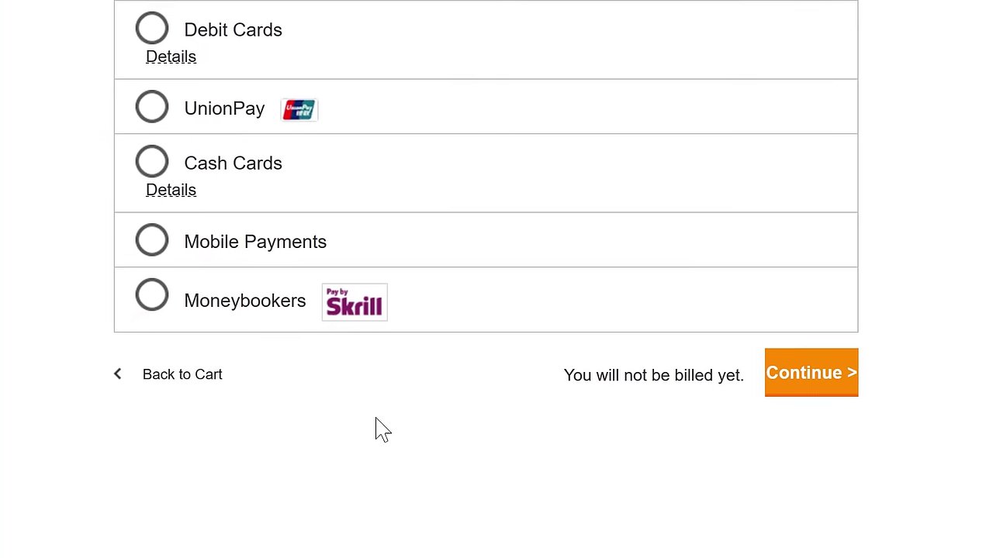
{"action": "left_click", "coordinate": [776, 397]}
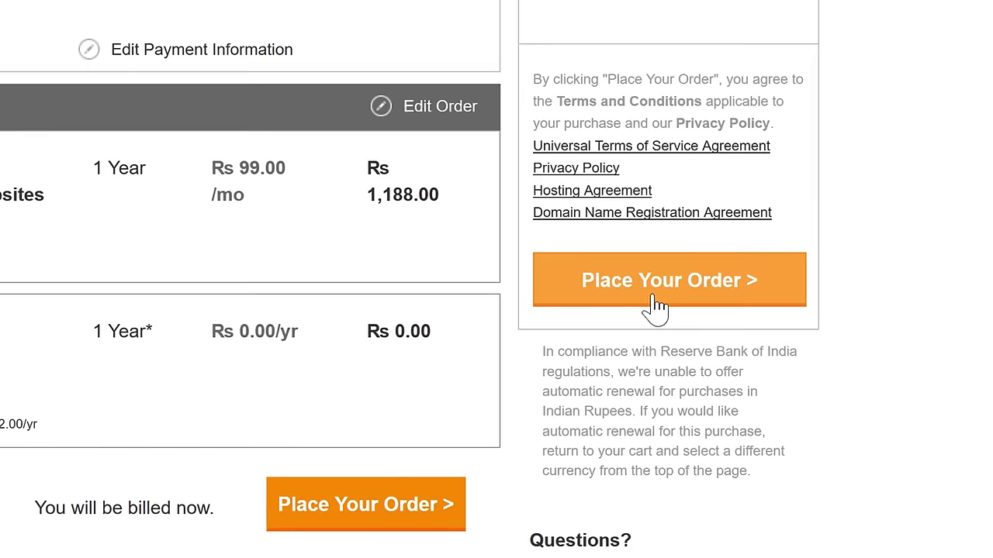
{"action": "left_click", "coordinate": [654, 298]}
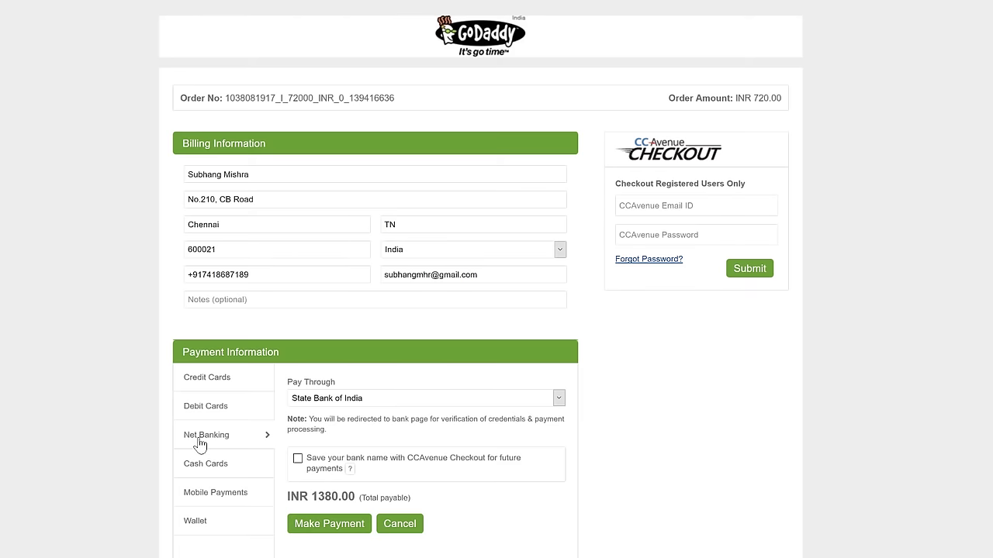
Pay INR 1380.00 via State Bank of India net banking, saving the bank choice.
{"action": "left_click", "coordinate": [297, 458]}
{"action": "left_click", "coordinate": [326, 528]}
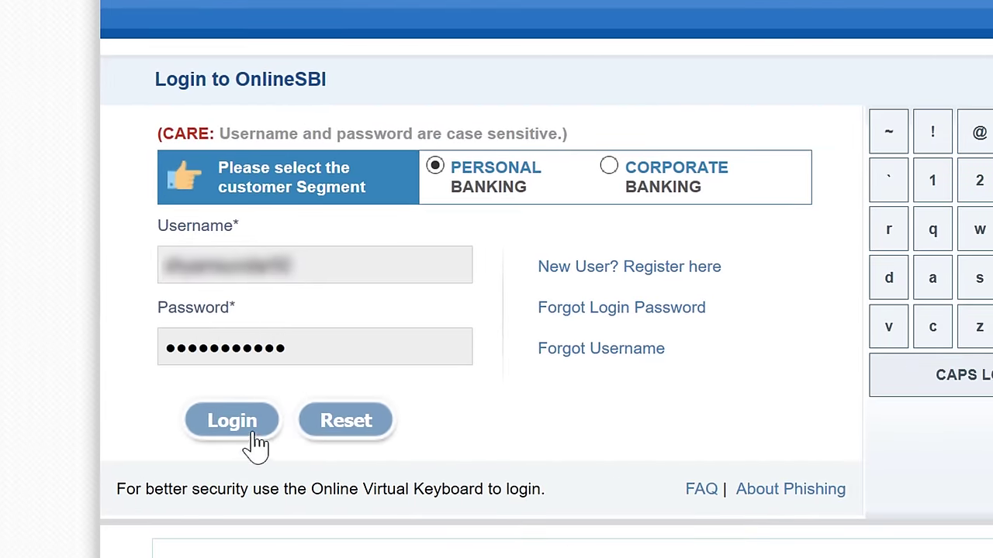
{"action": "left_click", "coordinate": [237, 429]}
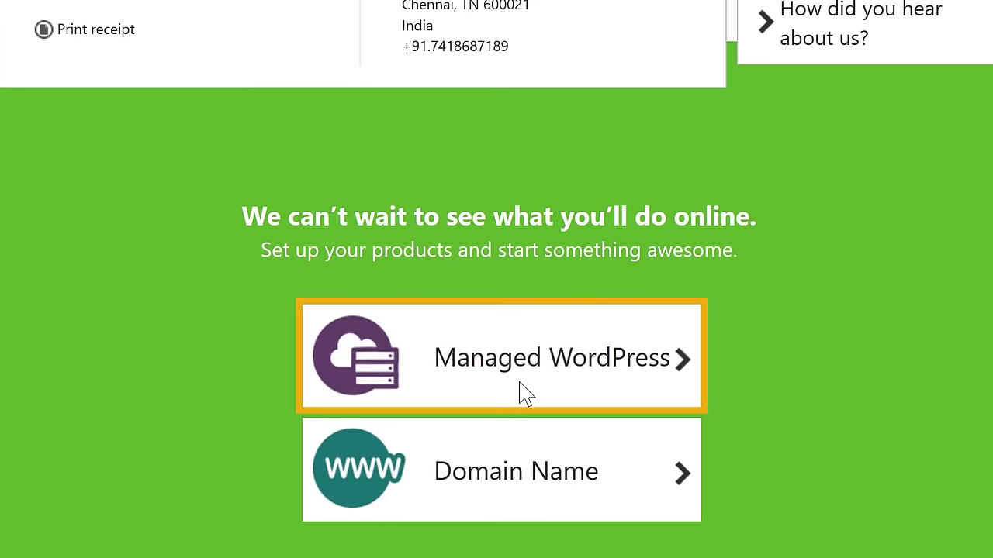
Start Managed WordPress setup for techyfruit.com with the North America data centre.
{"action": "left_click", "coordinate": [520, 382]}
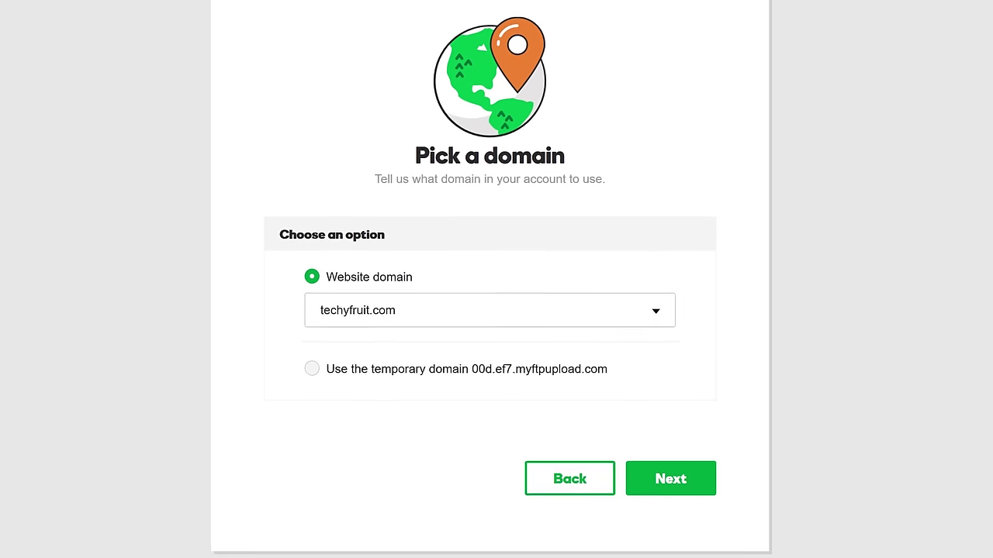
{"action": "left_click", "coordinate": [674, 489]}
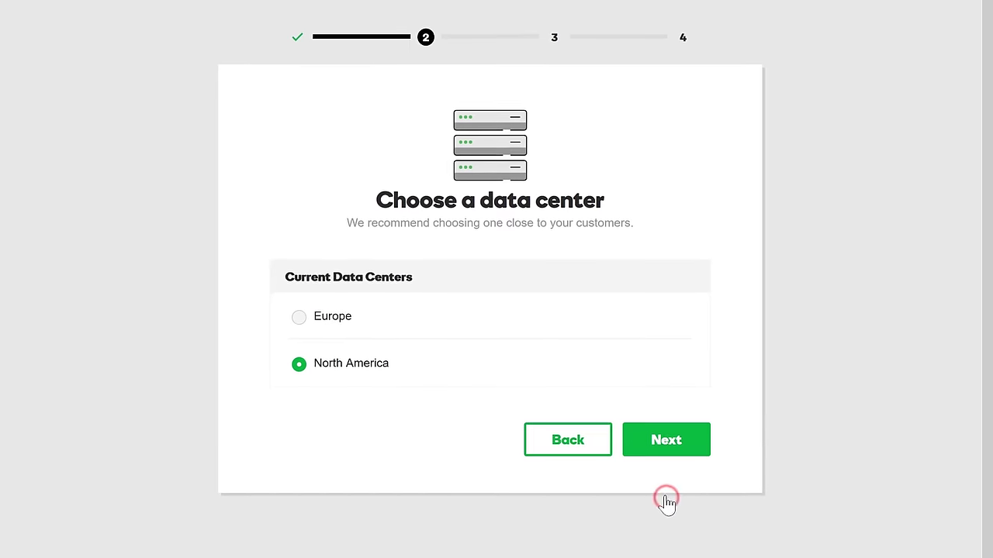
{"action": "left_click", "coordinate": [664, 450]}
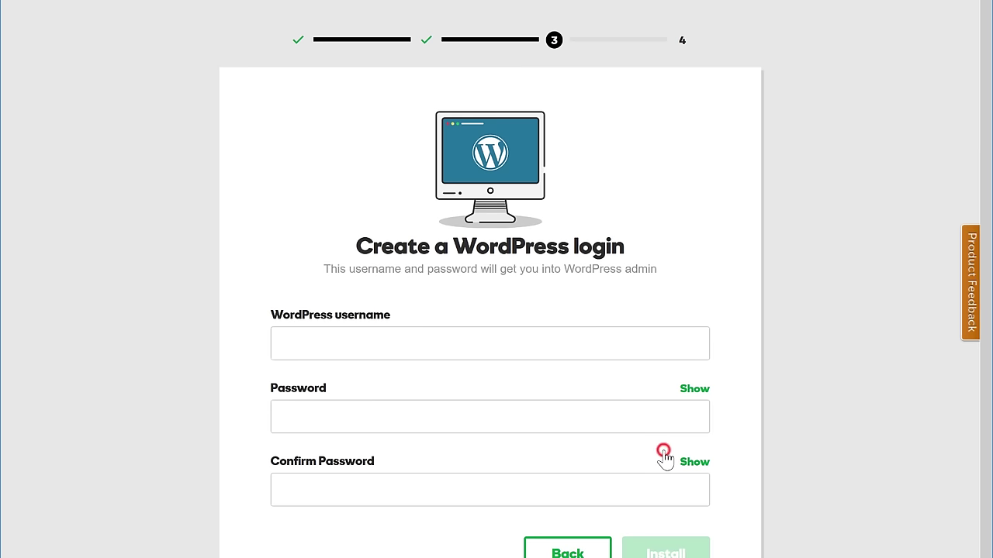
Enter a WordPress admin username and confirmed password, then install WordPress.
{"action": "left_click", "coordinate": [557, 346]}
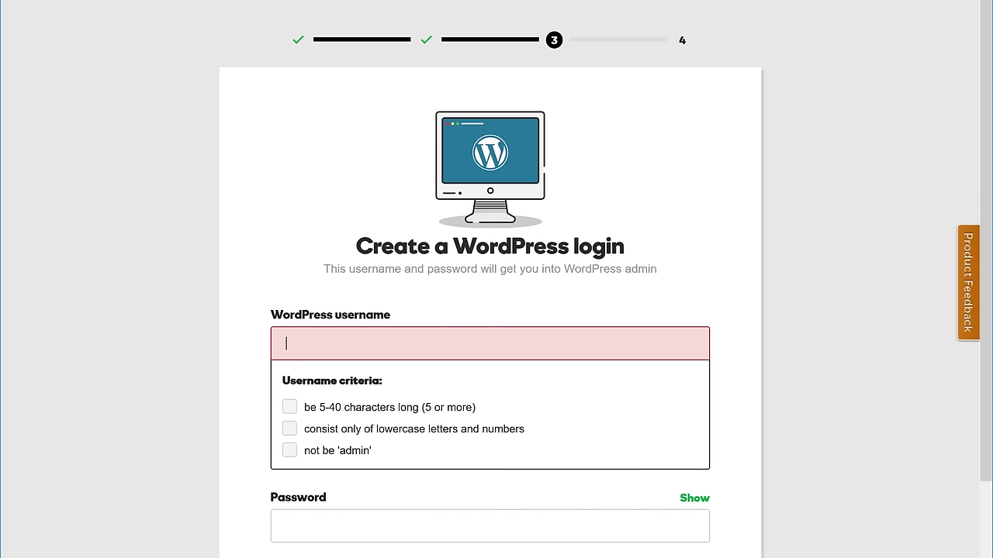
{"action": "key", "text": "Tab"}
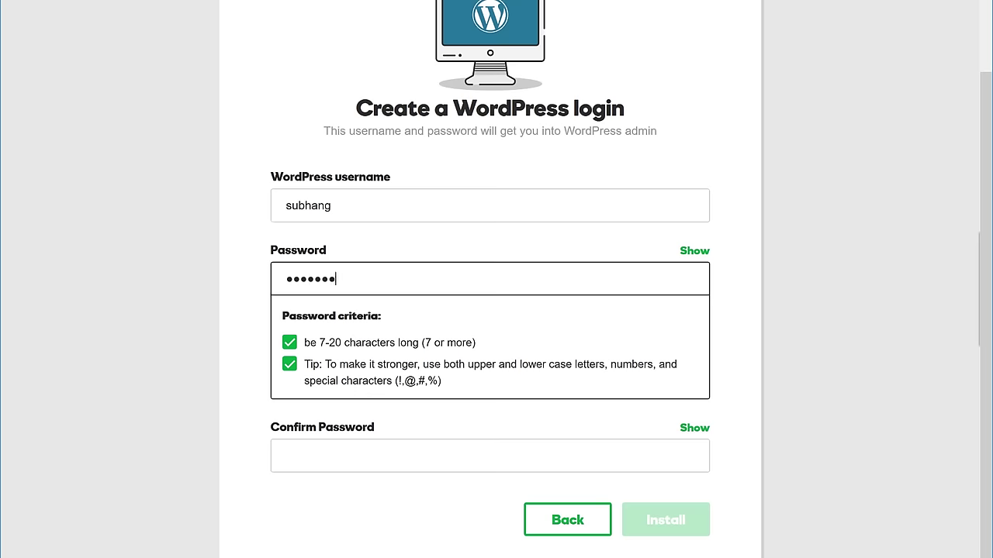
{"action": "key", "text": "Tab"}
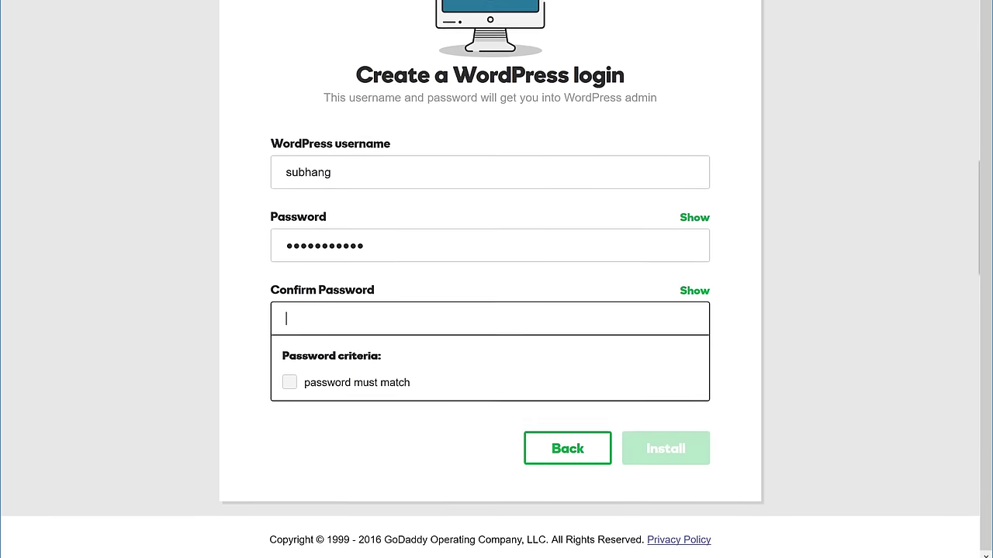
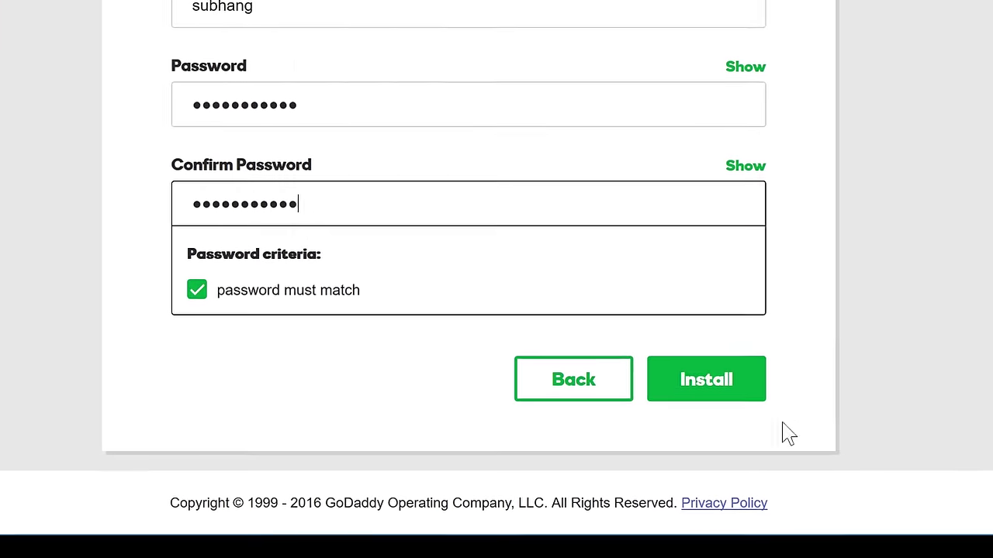
{"action": "left_click", "coordinate": [662, 448]}
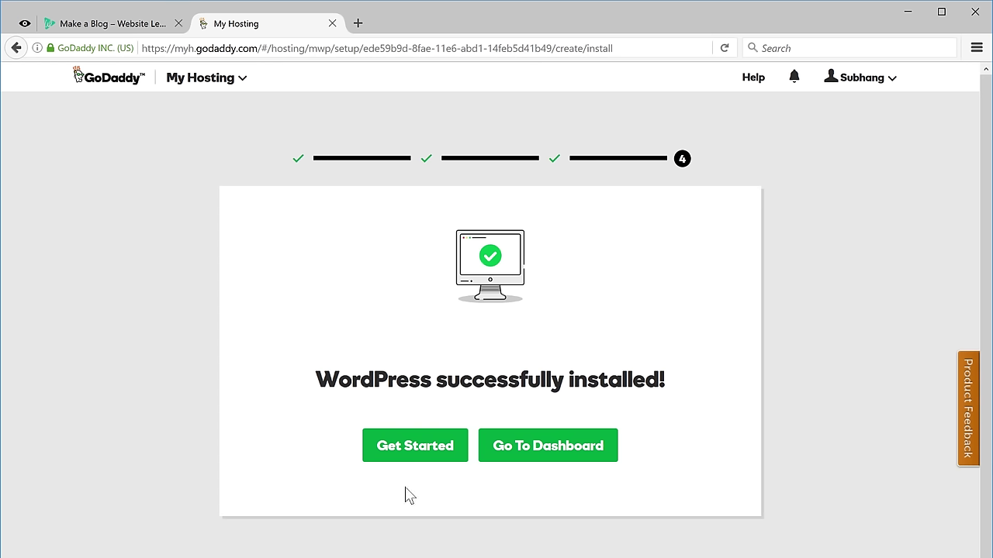
Skip the WordPress quick start wizard and log out from the Hi account menu.
{"action": "left_click", "coordinate": [416, 461]}
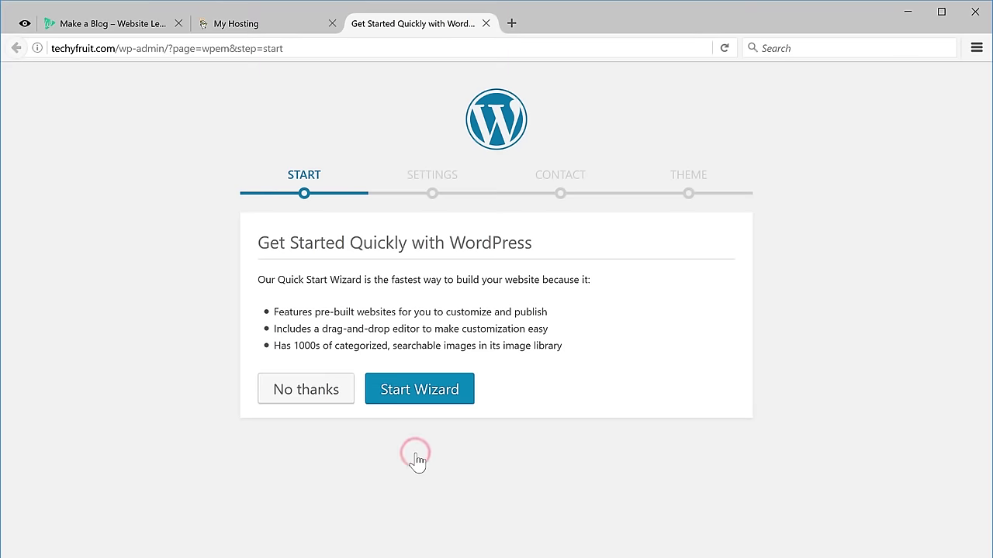
{"action": "left_click", "coordinate": [300, 397]}
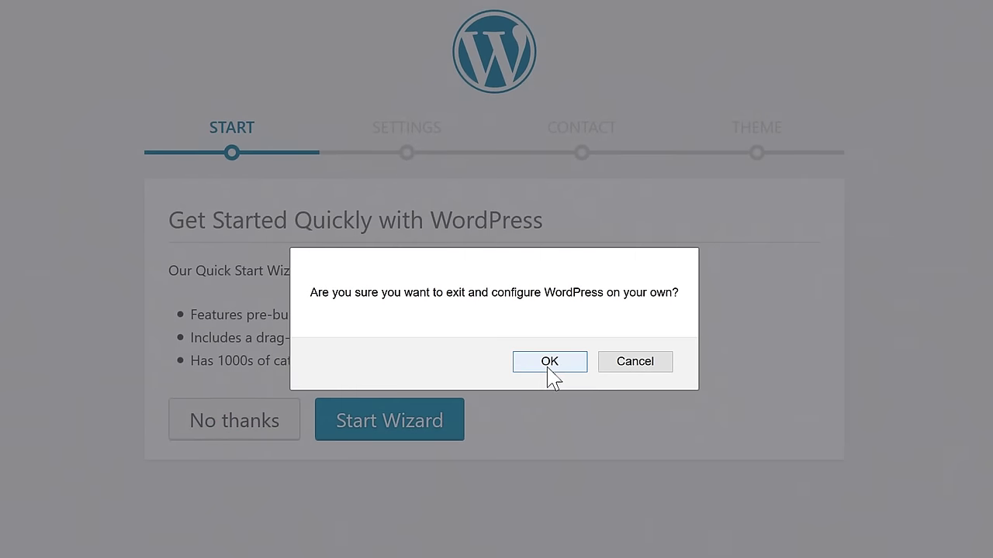
{"action": "left_click", "coordinate": [548, 369]}
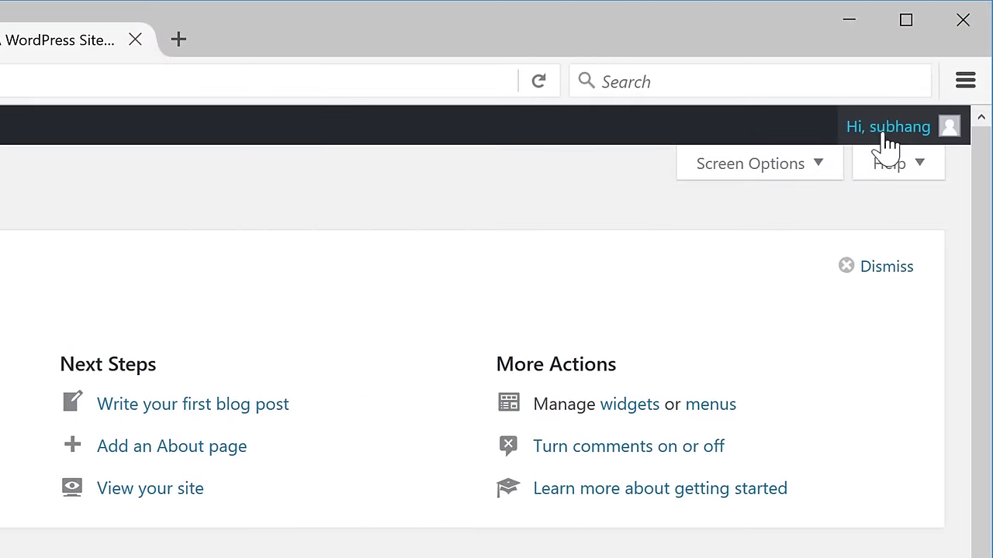
{"action": "mouse_move", "coordinate": [926, 78]}
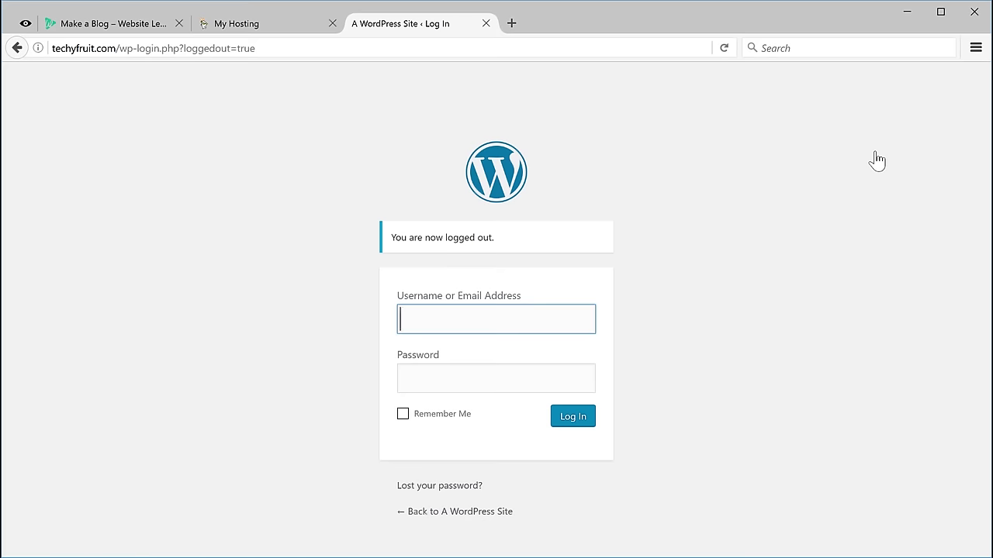
Load techyfruit.com and scroll through its live front page.
{"action": "left_click", "coordinate": [140, 49]}
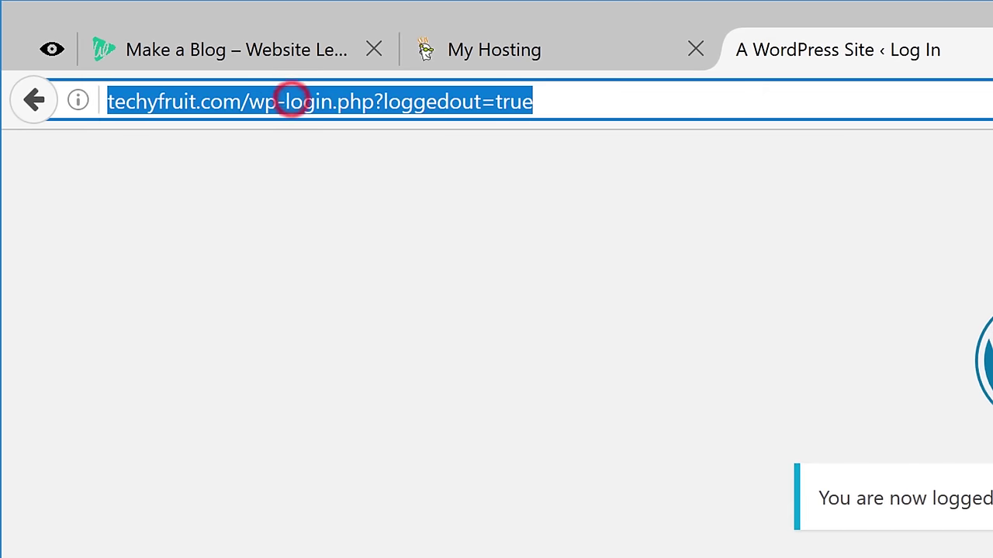
{"action": "type", "text": "techyfruit.com"}
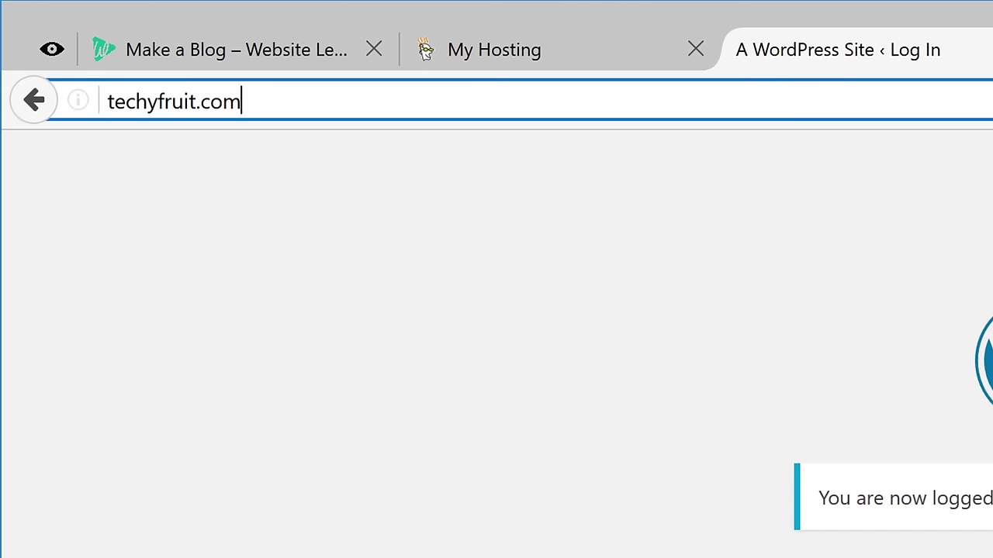
{"action": "key", "text": "Return"}
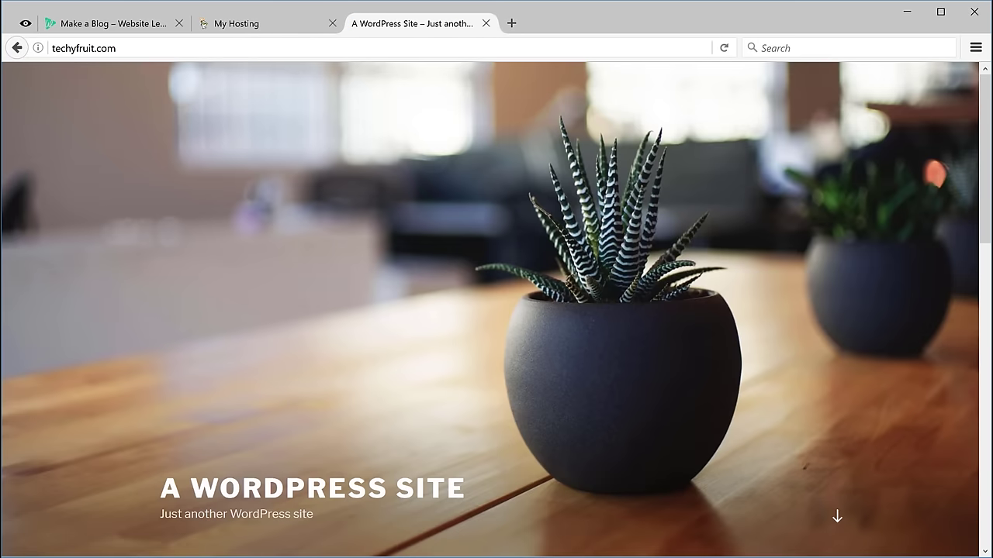
{"action": "scroll", "coordinate": [902, 365], "scroll_direction": "down", "scroll_amount": 5}
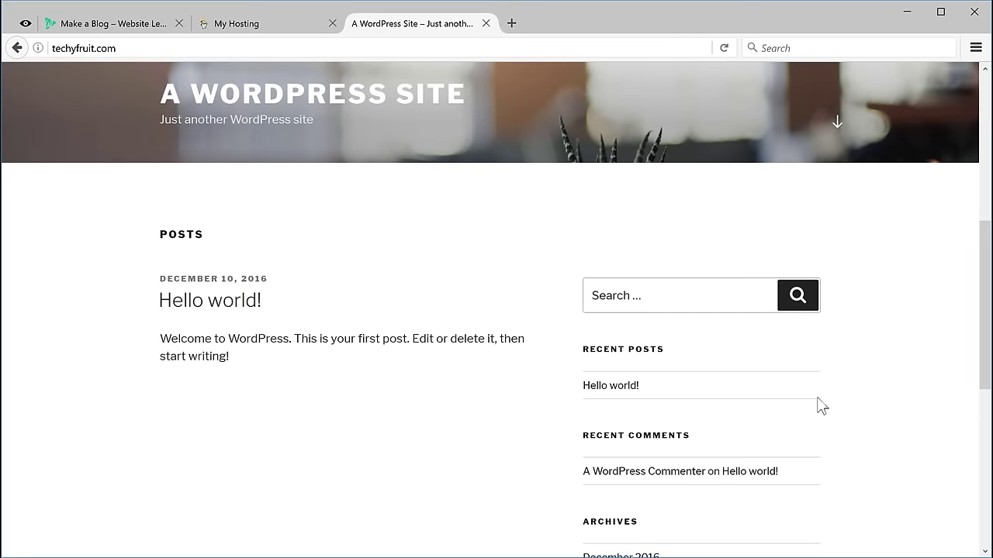
Sign in at techyfruit.com/login with the admin username and password.
{"action": "left_click", "coordinate": [178, 48]}
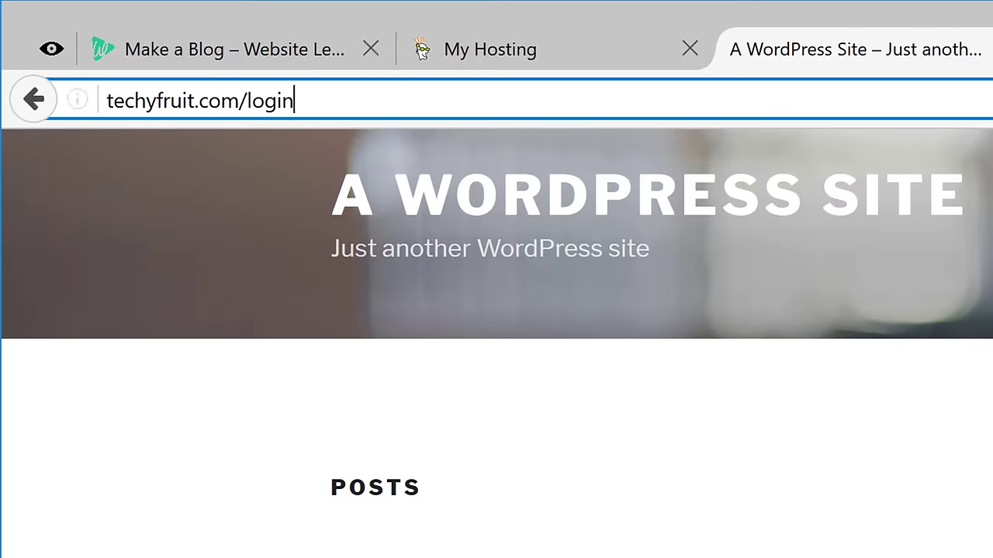
{"action": "key", "text": "Return"}
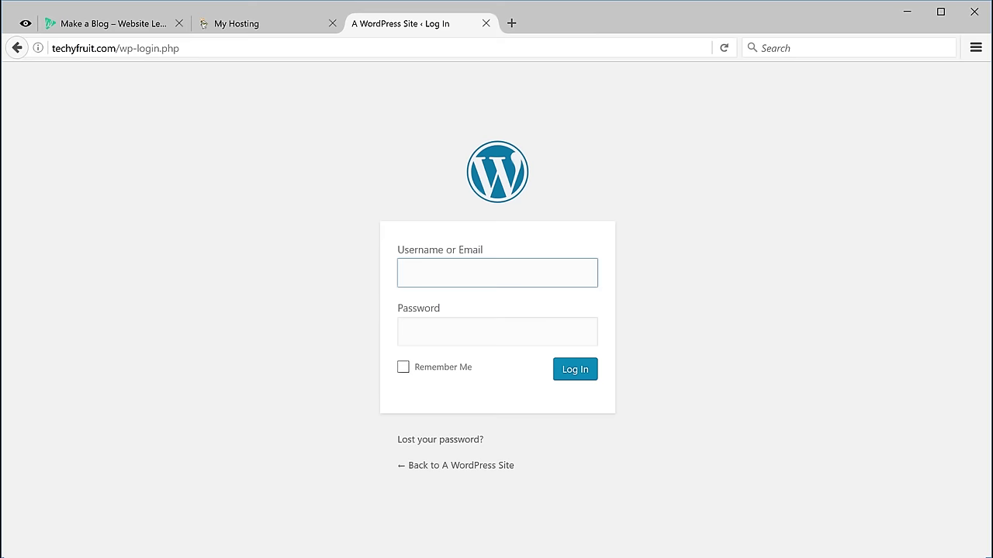
{"action": "type", "text": "subhang"}
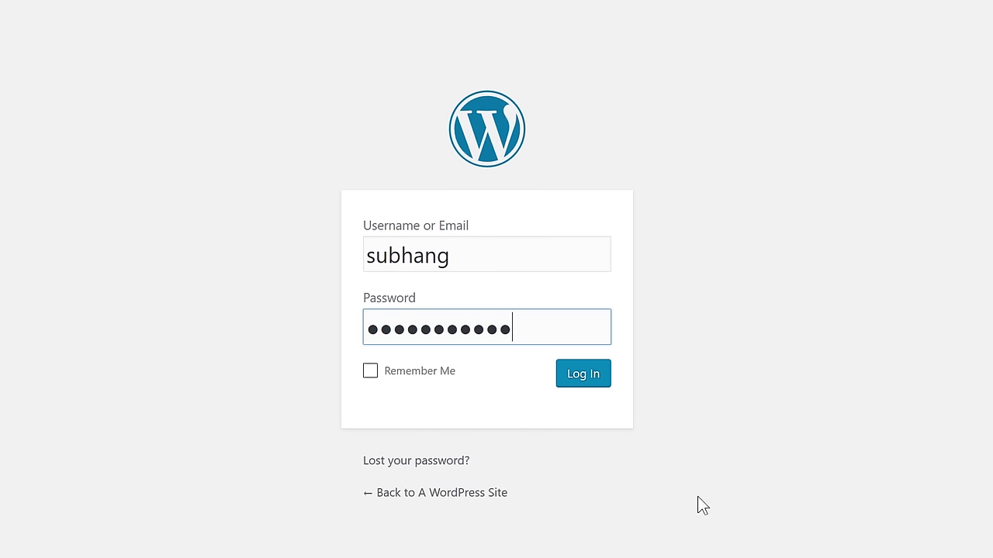
{"action": "left_click", "coordinate": [582, 383]}
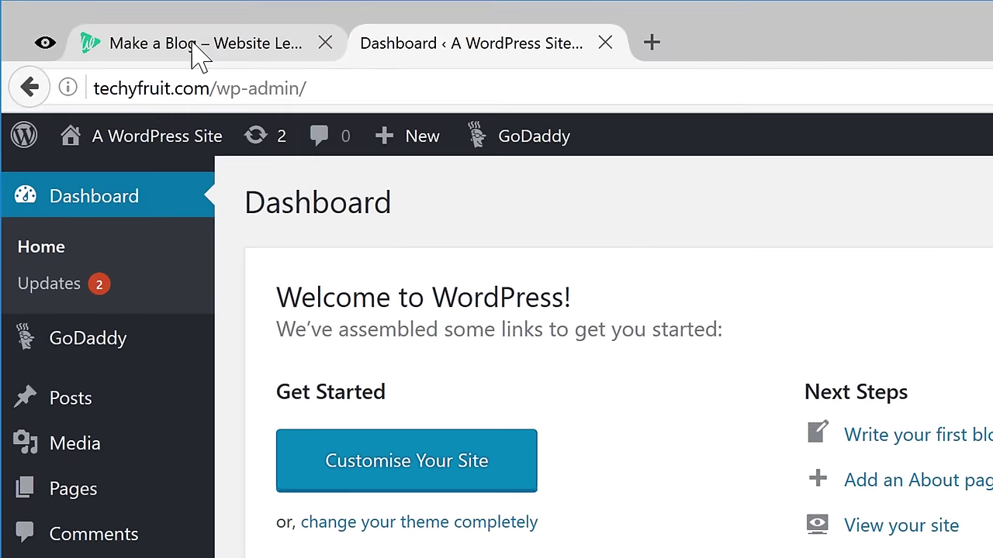
Advance the Website Learners theme carousel to Shamrock and download shamrock.1.0.7.zip.
{"action": "left_click", "coordinate": [194, 45]}
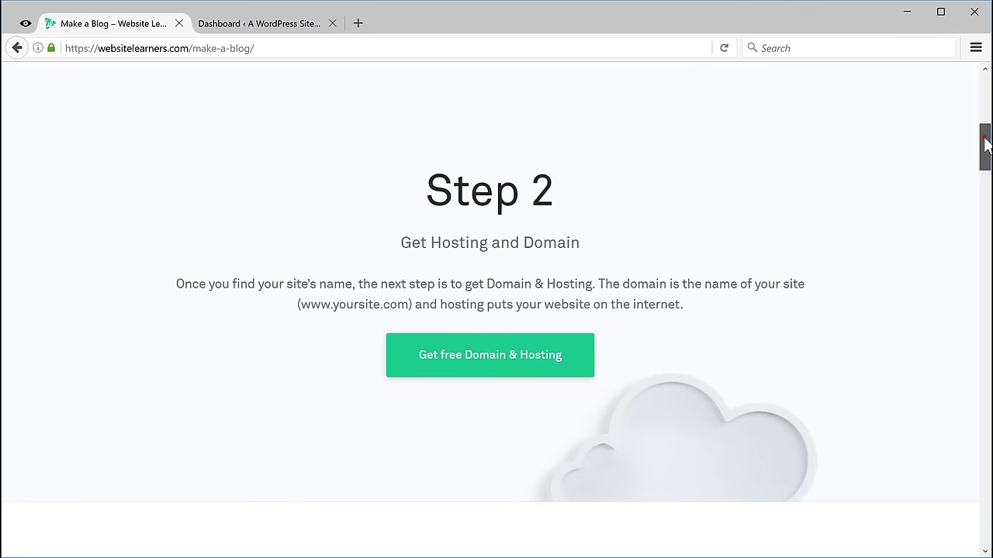
{"action": "left_click_drag", "start_coordinate": [985, 144], "coordinate": [987, 202]}
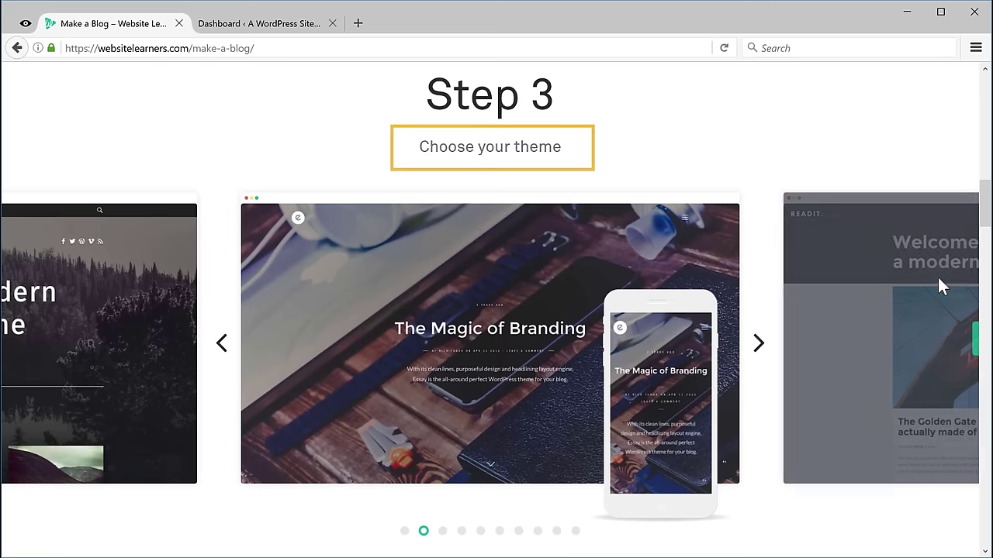
{"action": "left_click", "coordinate": [759, 344]}
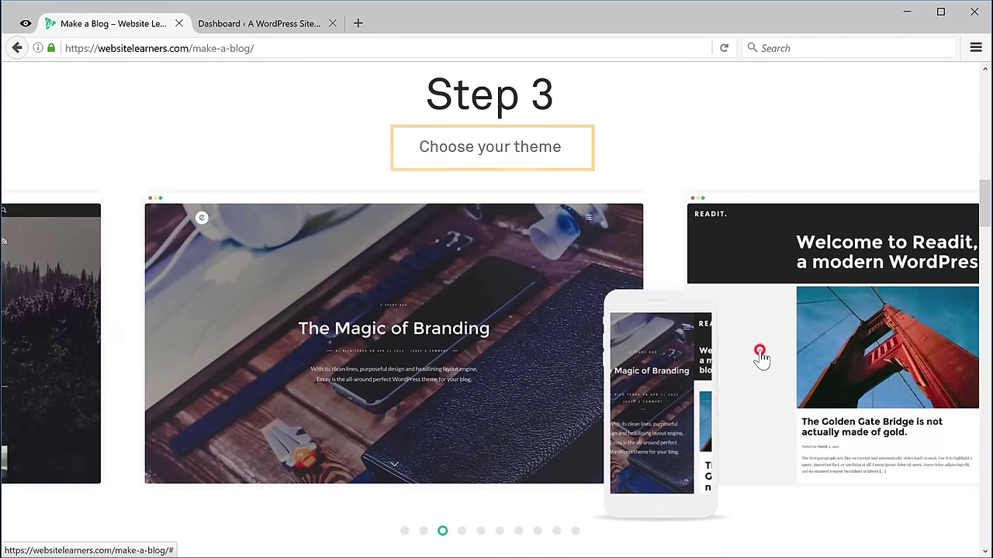
{"action": "left_click", "coordinate": [759, 344]}
{"action": "left_click", "coordinate": [759, 347]}
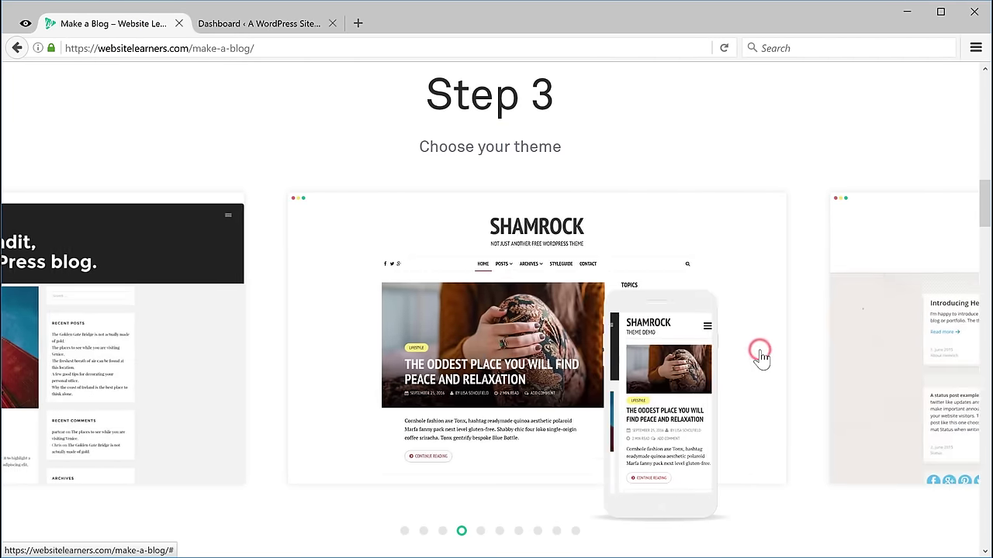
{"action": "mouse_move", "coordinate": [553, 368]}
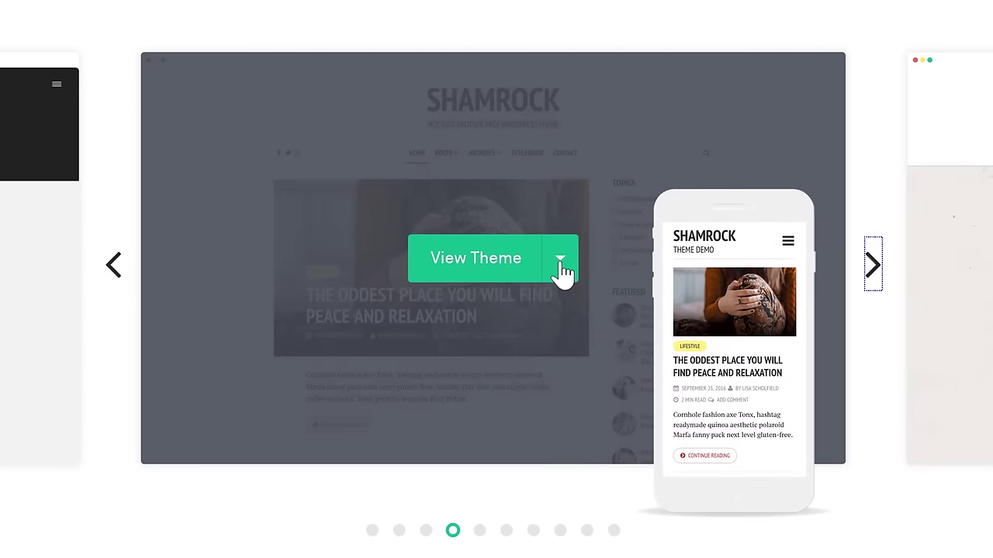
{"action": "left_click", "coordinate": [559, 259]}
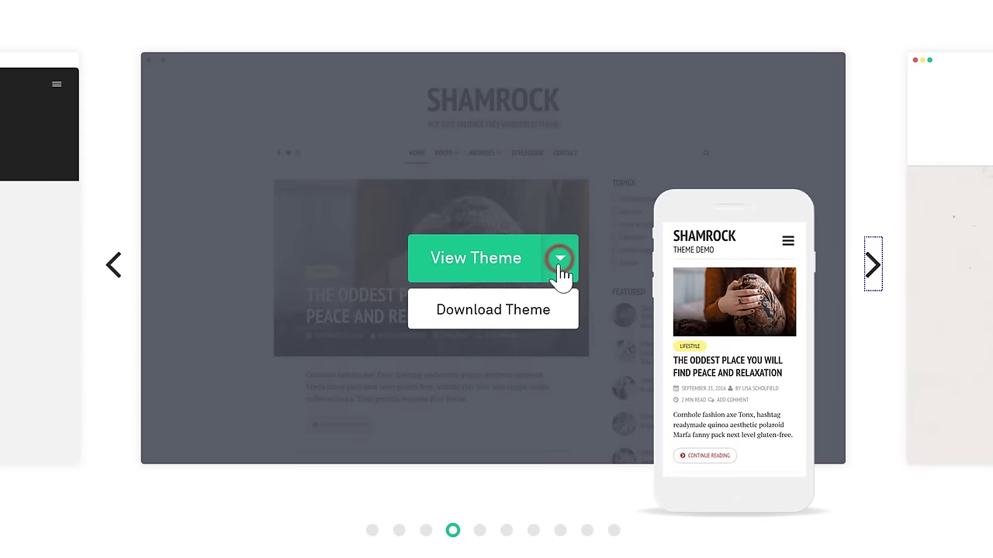
{"action": "left_click", "coordinate": [491, 314]}
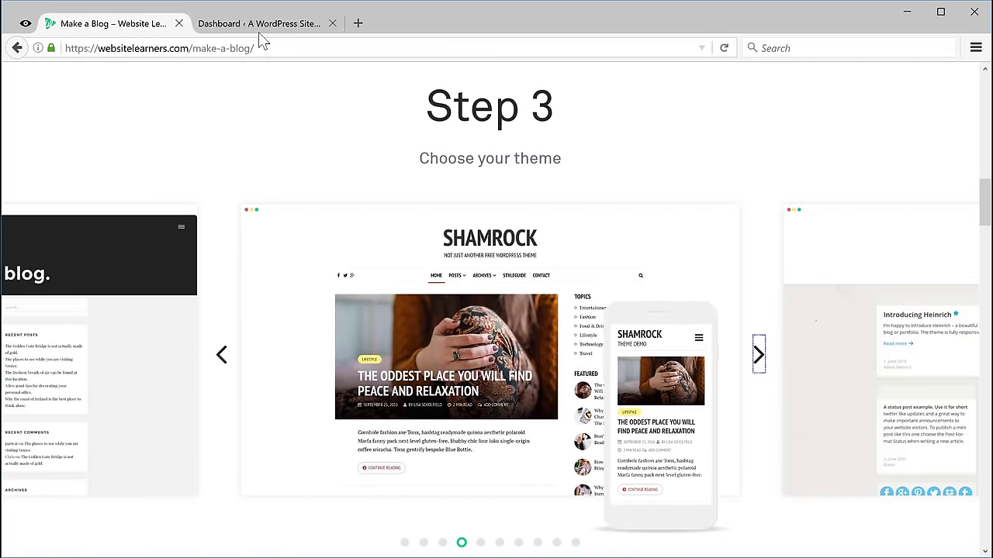
Upload shamrock.1.0.7.zip through Appearance > Themes > Add New > Upload Theme and install it.
{"action": "left_click", "coordinate": [258, 30]}
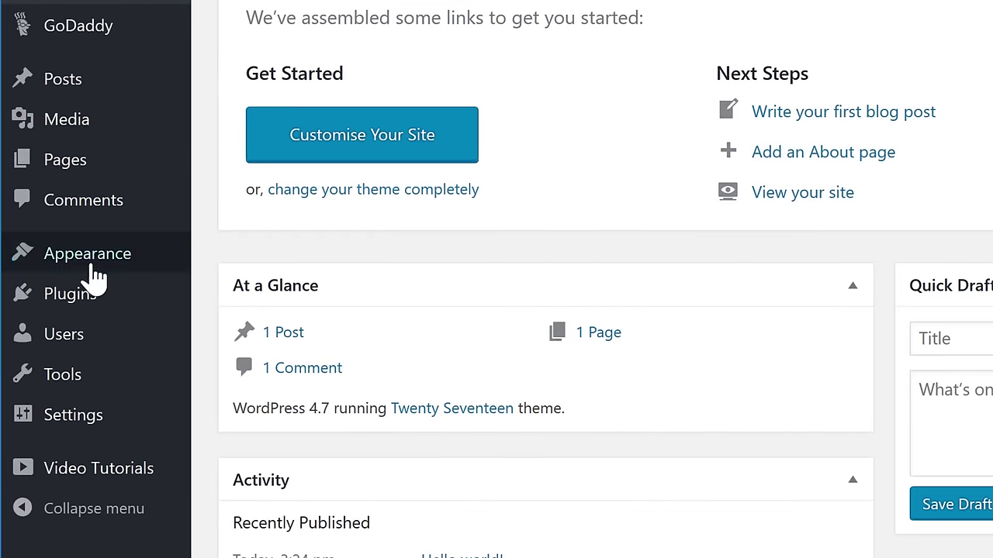
{"action": "mouse_move", "coordinate": [52, 334]}
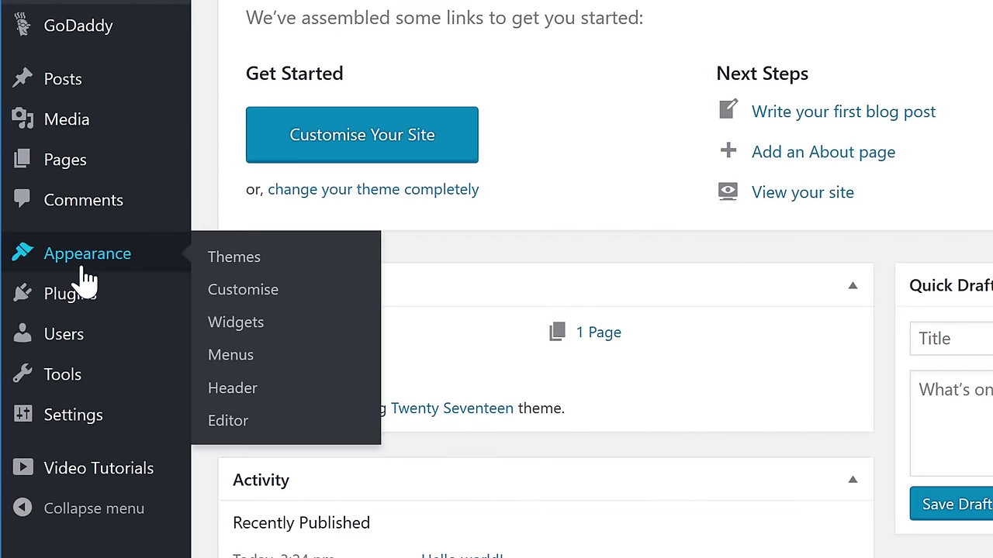
{"action": "left_click", "coordinate": [247, 259]}
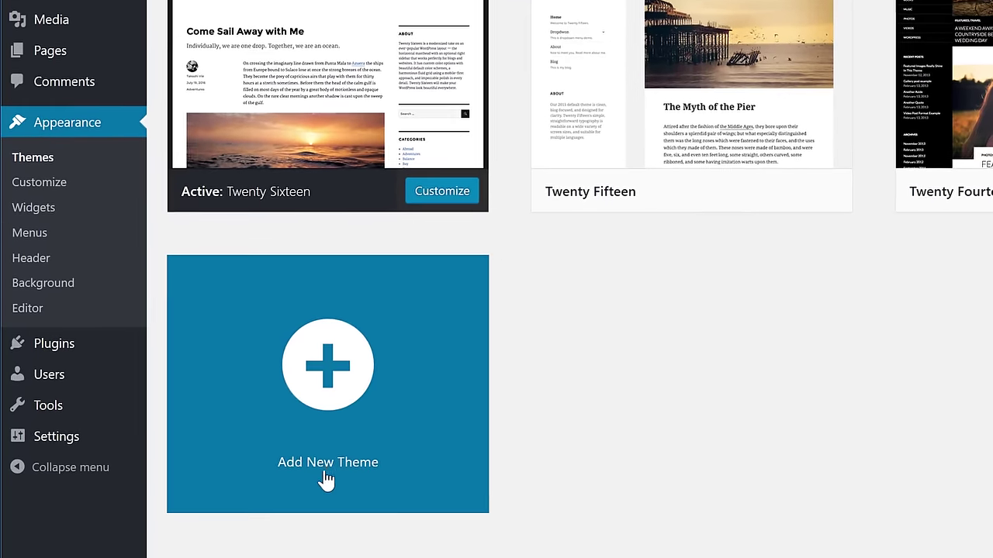
{"action": "left_click", "coordinate": [257, 551]}
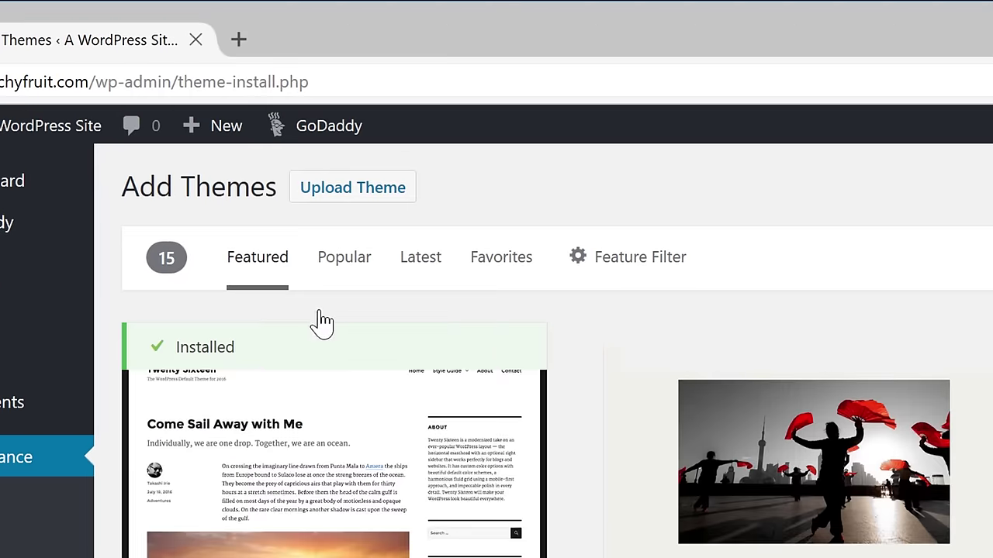
{"action": "left_click", "coordinate": [349, 198]}
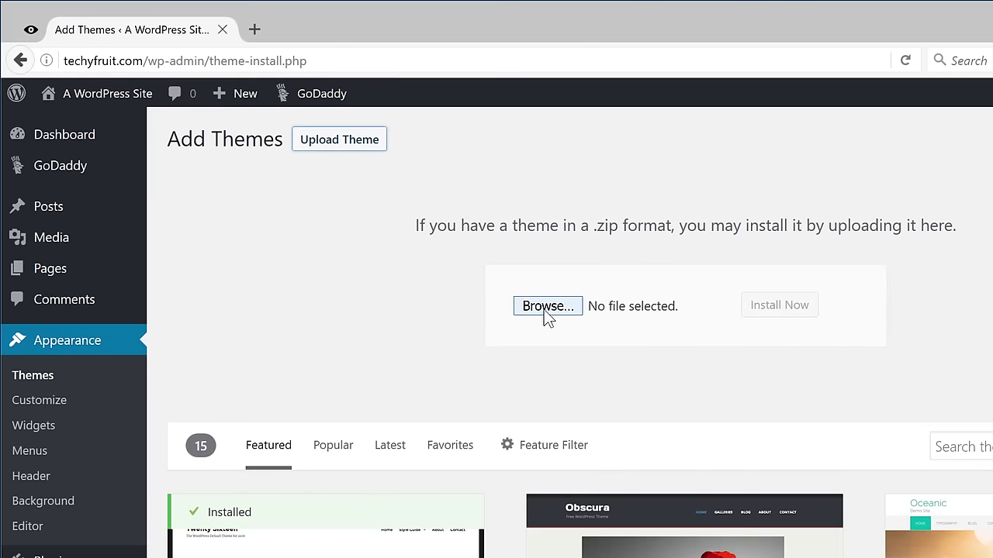
{"action": "left_click", "coordinate": [543, 311]}
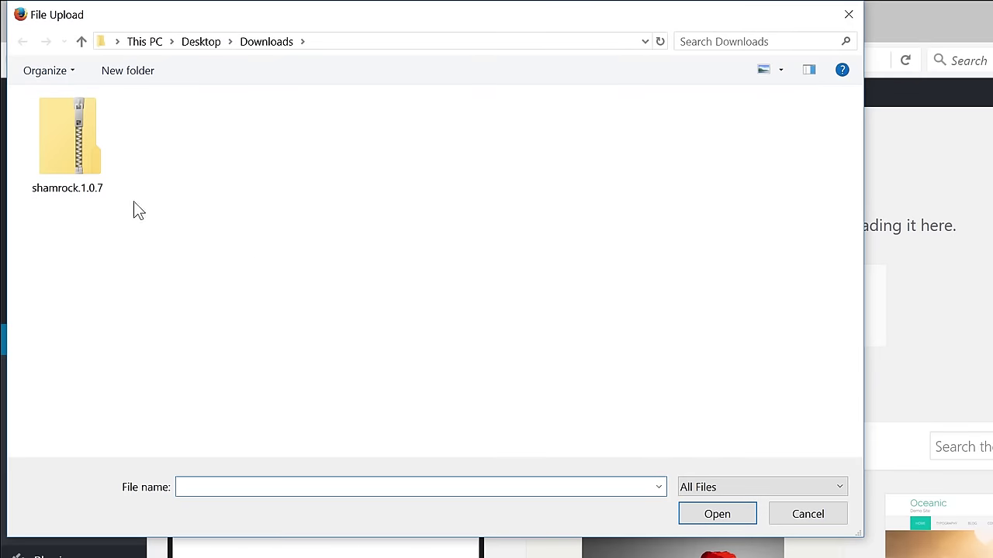
{"action": "double_click", "coordinate": [66, 156]}
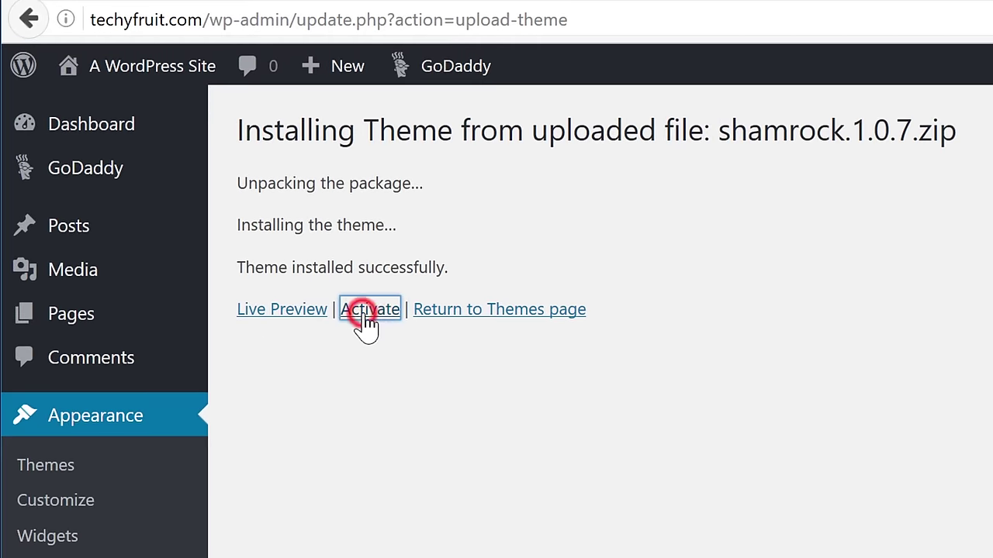
Activate Shamrock, then compare the Shamrock demo blog with the restyled TechyFruit site.
{"action": "left_click", "coordinate": [369, 309]}
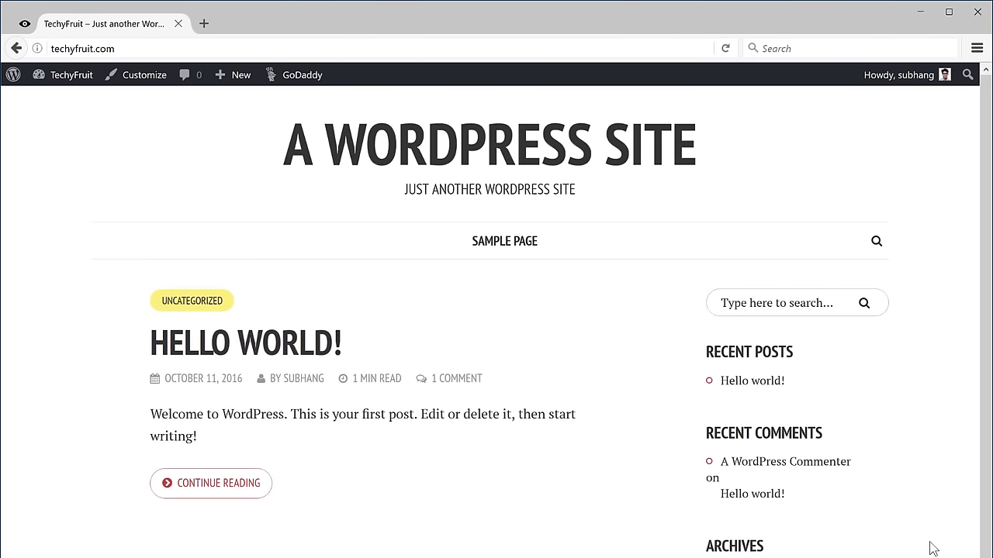
{"action": "left_click", "coordinate": [24, 25]}
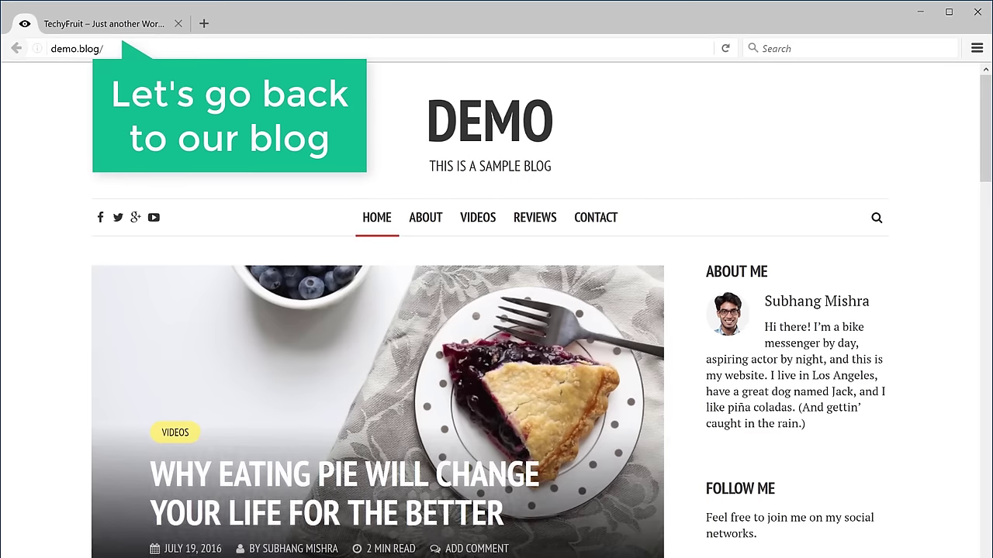
{"action": "left_click", "coordinate": [103, 25]}
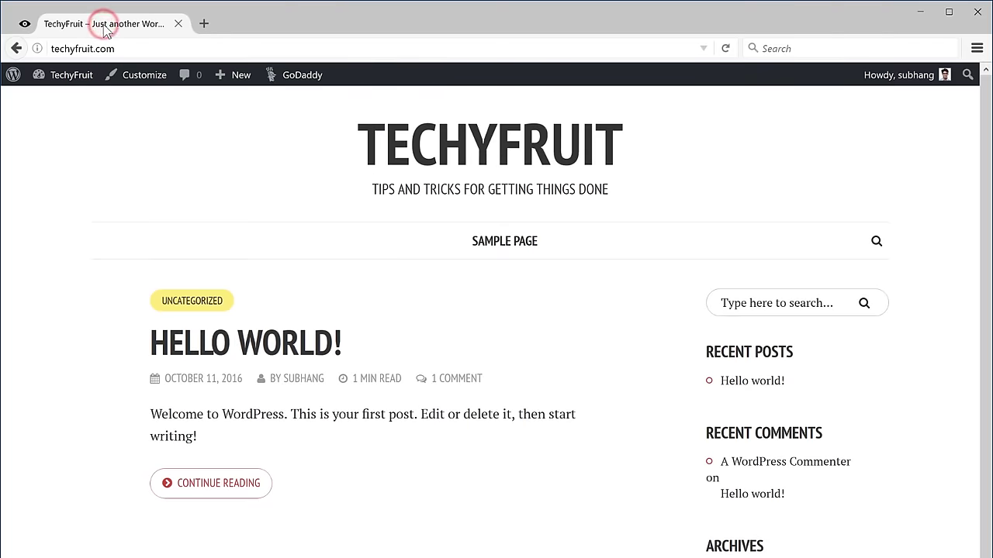
Title the new post 'How to make an app: Lessons learned' and paste in the article text.
{"action": "mouse_move", "coordinate": [238, 80]}
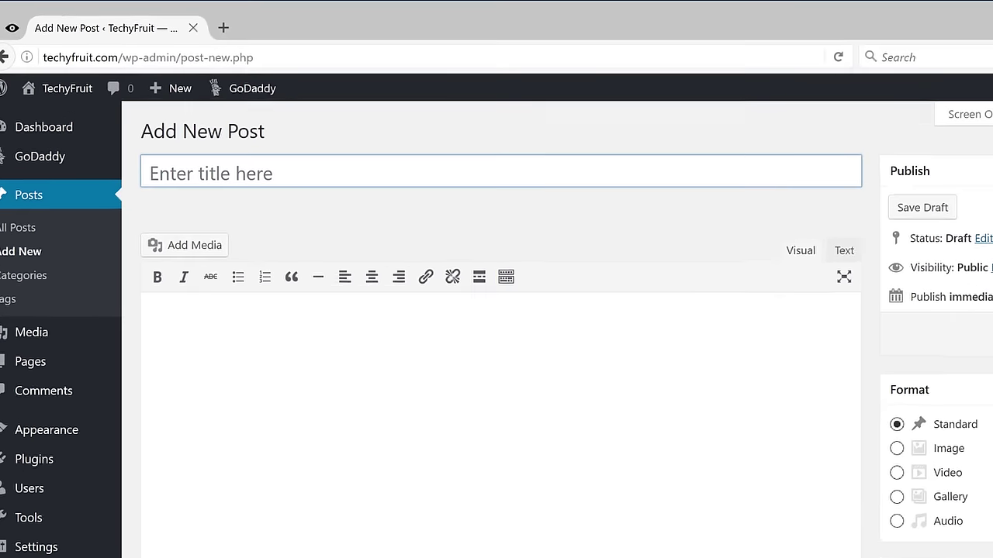
{"action": "type", "text": "How to make an app: Lessons learned"}
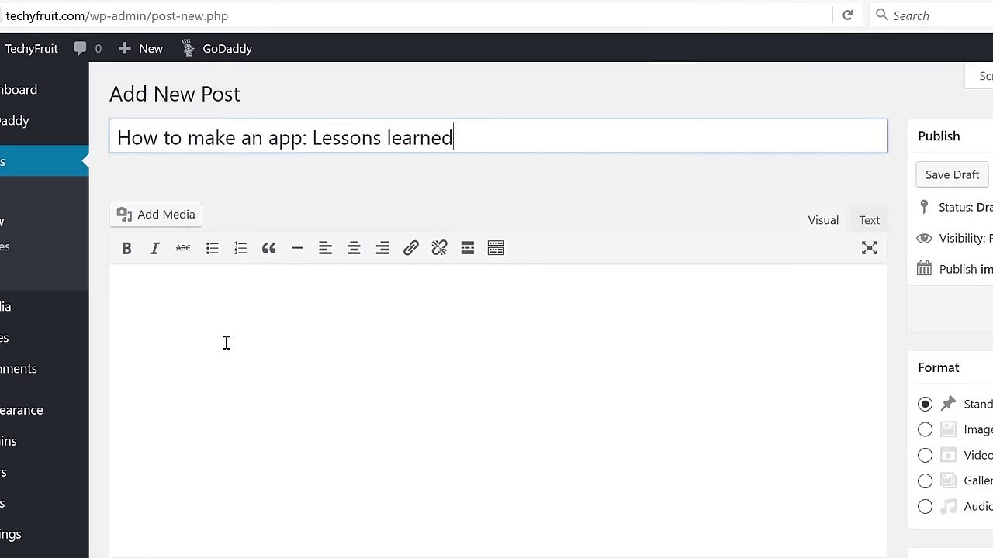
{"action": "left_click", "coordinate": [291, 460]}
{"action": "right_click", "coordinate": [226, 343]}
{"action": "left_click", "coordinate": [263, 405]}
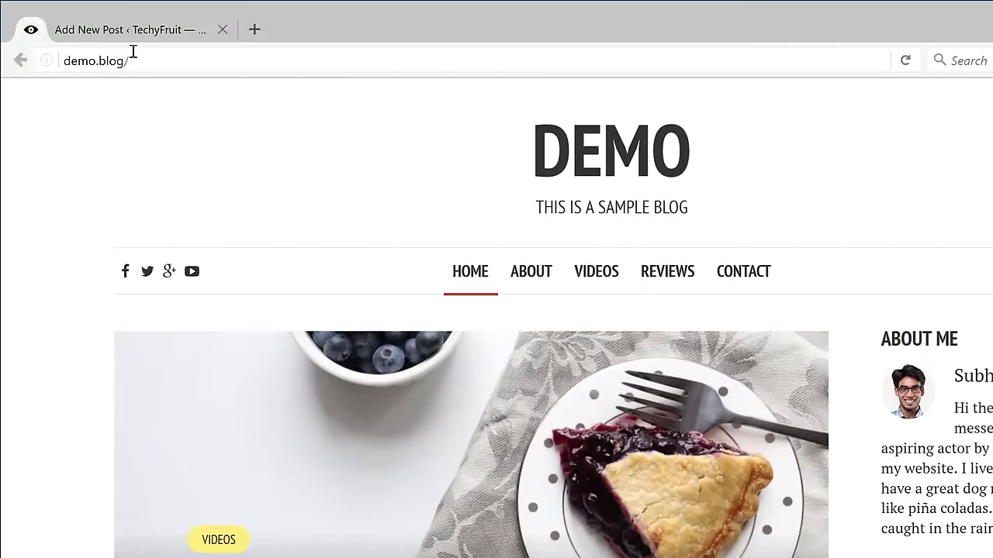
{"action": "left_click", "coordinate": [123, 35]}
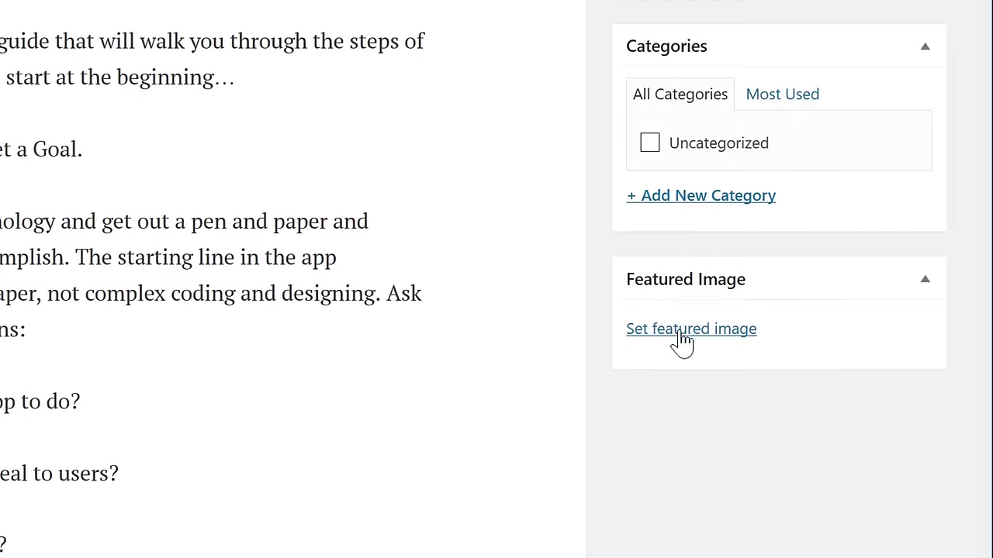
Upload the App photo as the post's featured image and publish the post.
{"action": "left_click", "coordinate": [686, 346]}
{"action": "key", "text": "alt+Tab"}
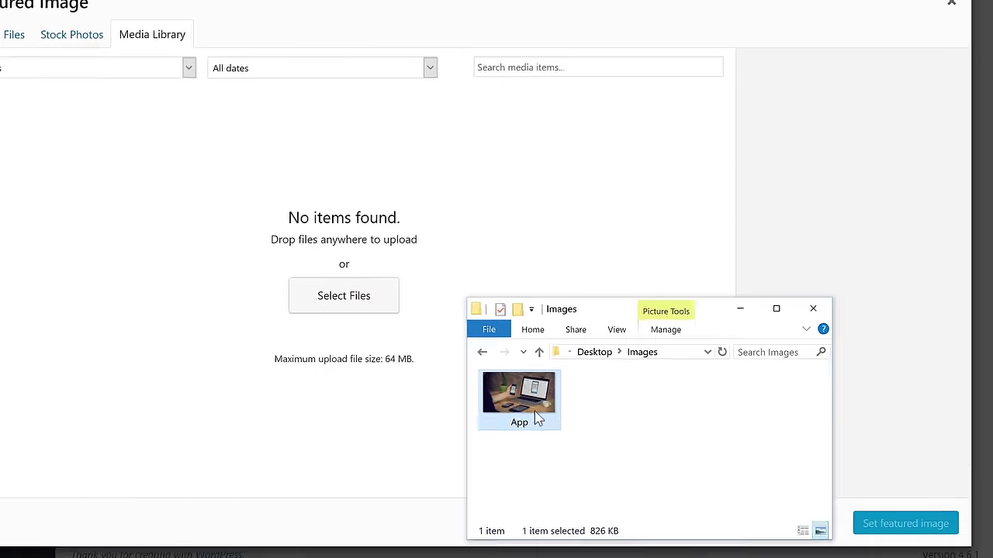
{"action": "left_click_drag", "start_coordinate": [535, 411], "coordinate": [387, 399]}
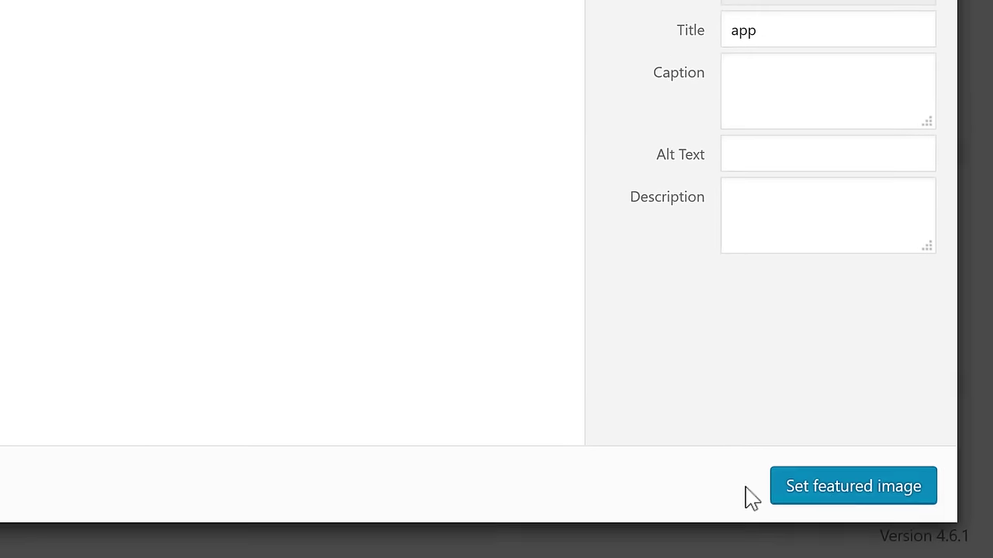
{"action": "left_click", "coordinate": [848, 484]}
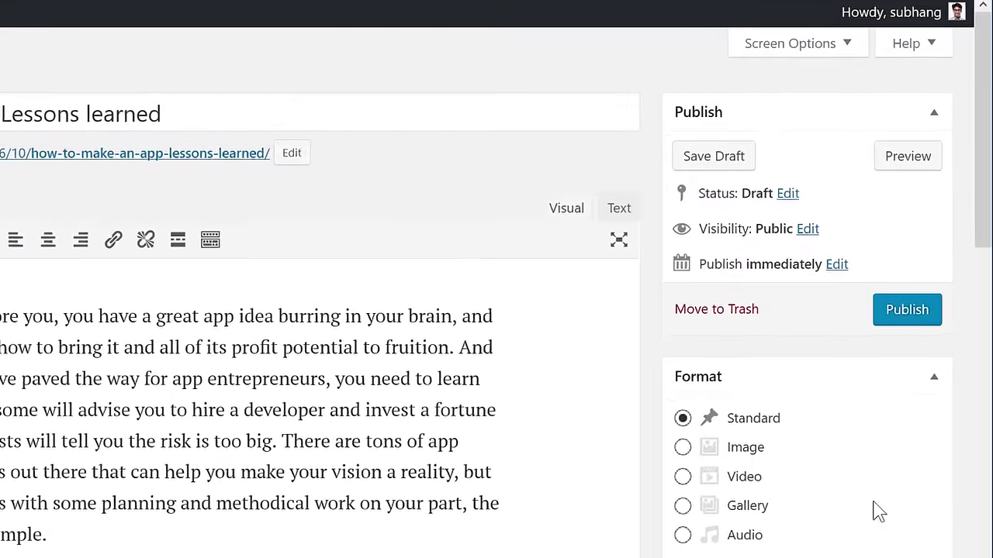
{"action": "left_click", "coordinate": [896, 325]}
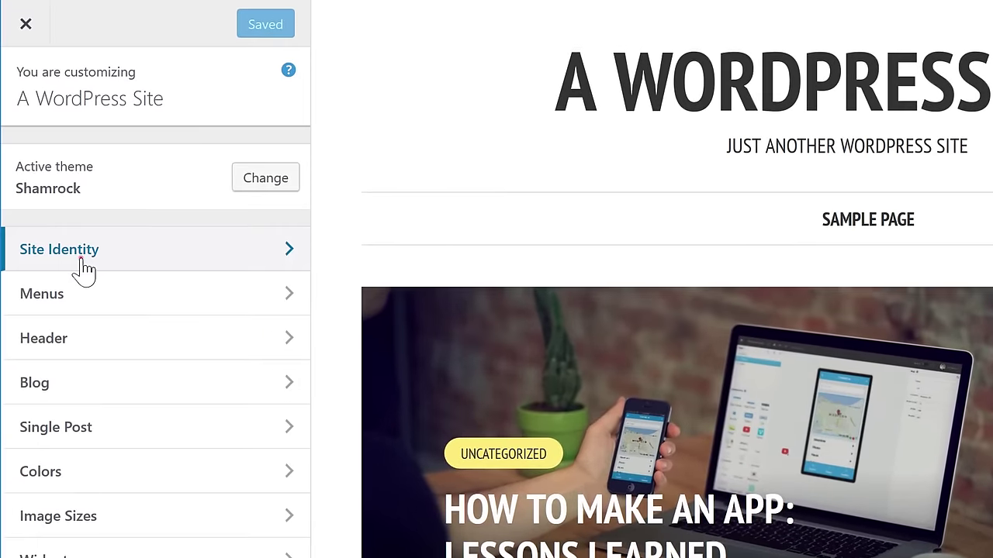
Set title TechyFruit and tagline 'Tips and tricks for getting things done', publish, and return to the main Customizer panel.
{"action": "left_click", "coordinate": [68, 257]}
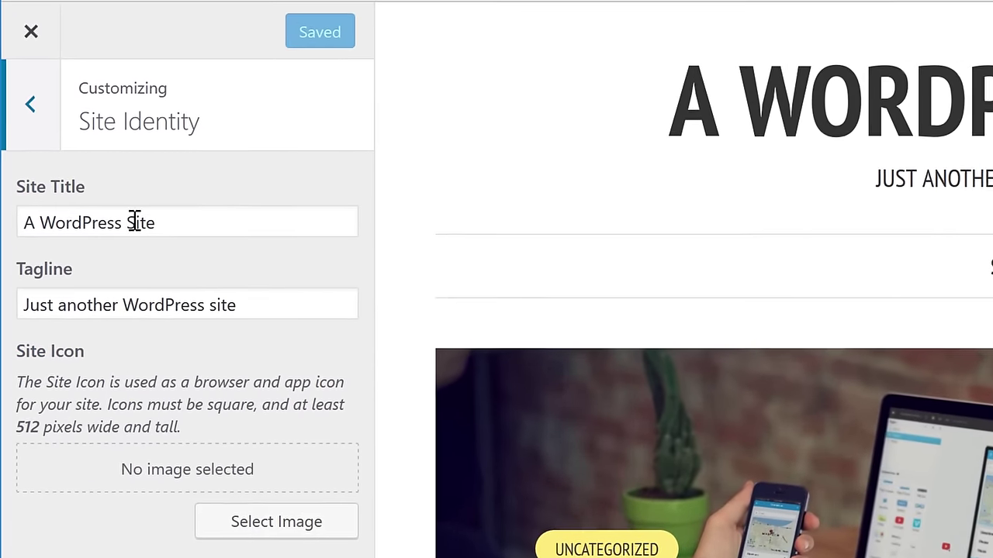
{"action": "left_click", "coordinate": [115, 186]}
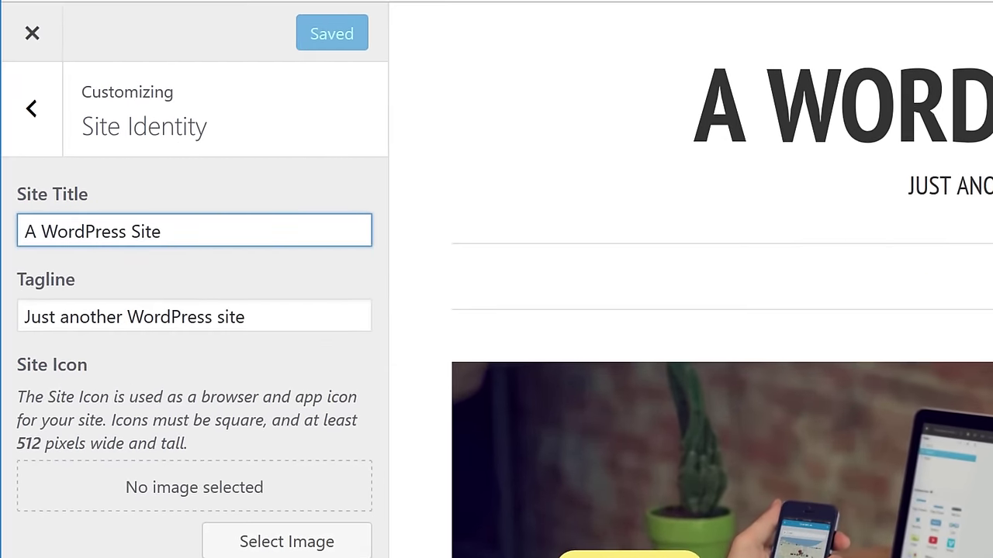
{"action": "key", "text": "ctrl+a"}
{"action": "type", "text": "T"}
{"action": "key", "text": "Tab"}
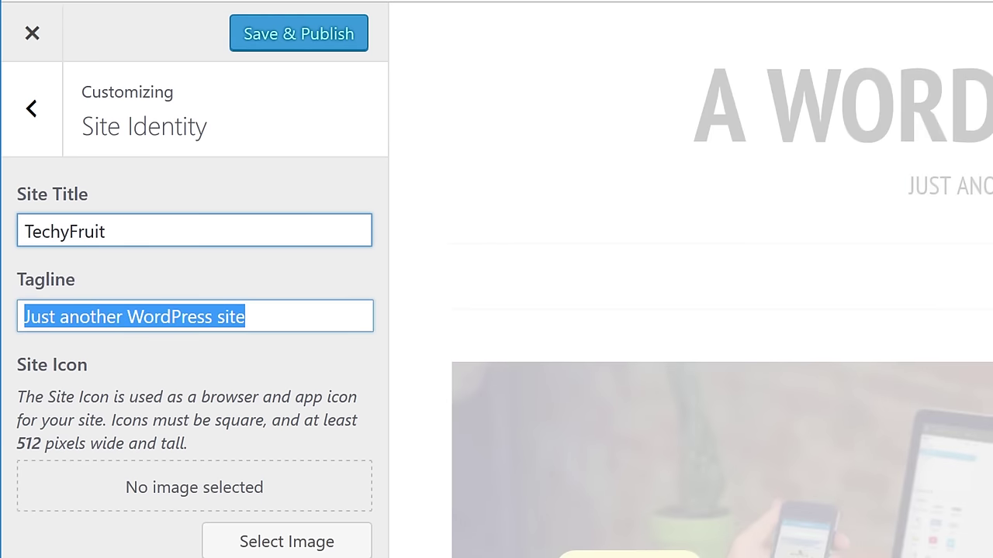
{"action": "type", "text": "Tips and tricks for getting things done"}
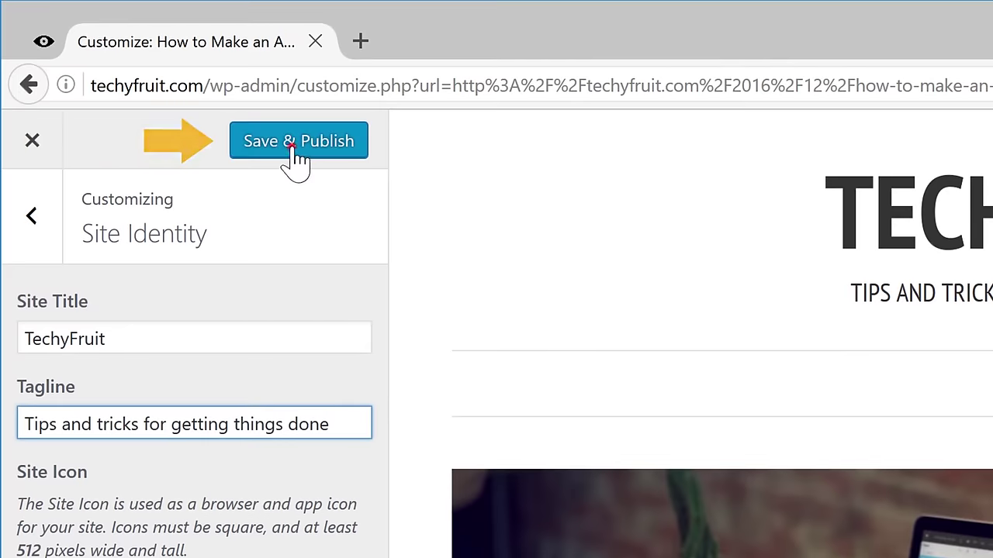
{"action": "left_click", "coordinate": [295, 67]}
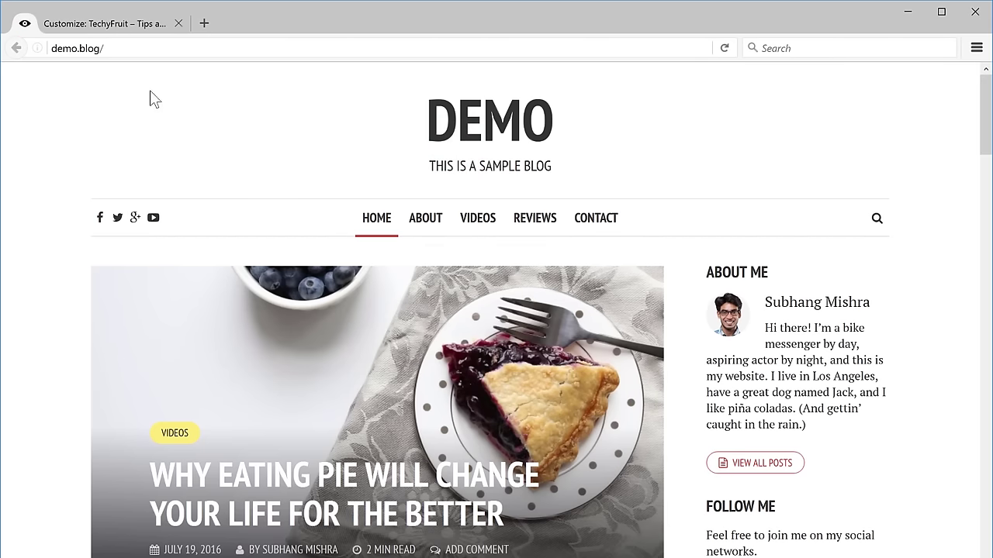
{"action": "left_click", "coordinate": [104, 28]}
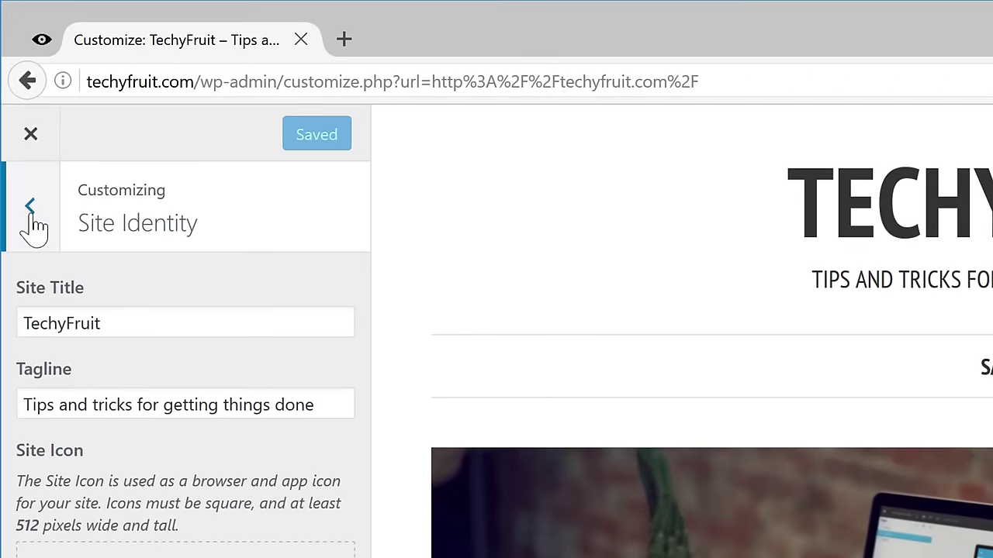
{"action": "left_click", "coordinate": [18, 124]}
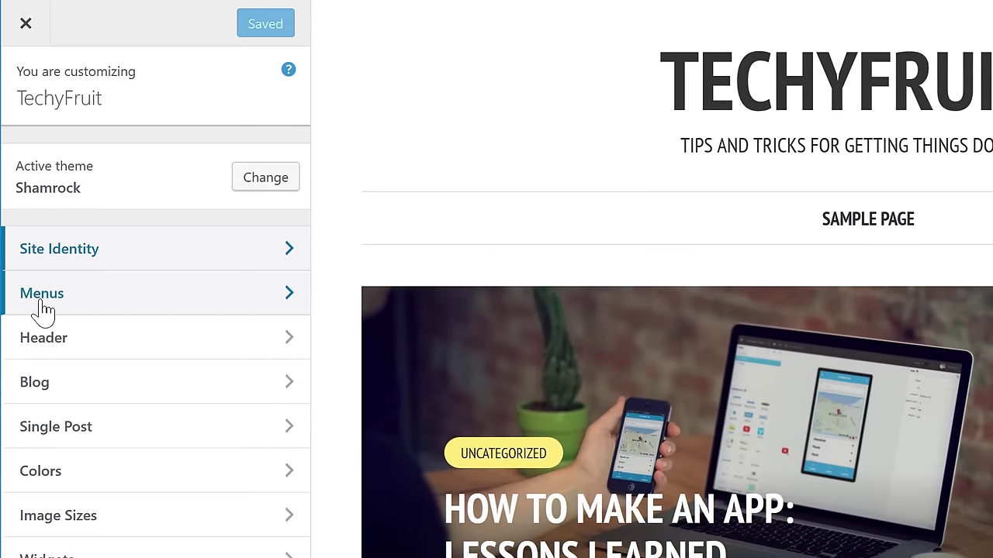
Add a new menu named menu1 from the Customizer's Menus panel.
{"action": "left_click", "coordinate": [42, 306]}
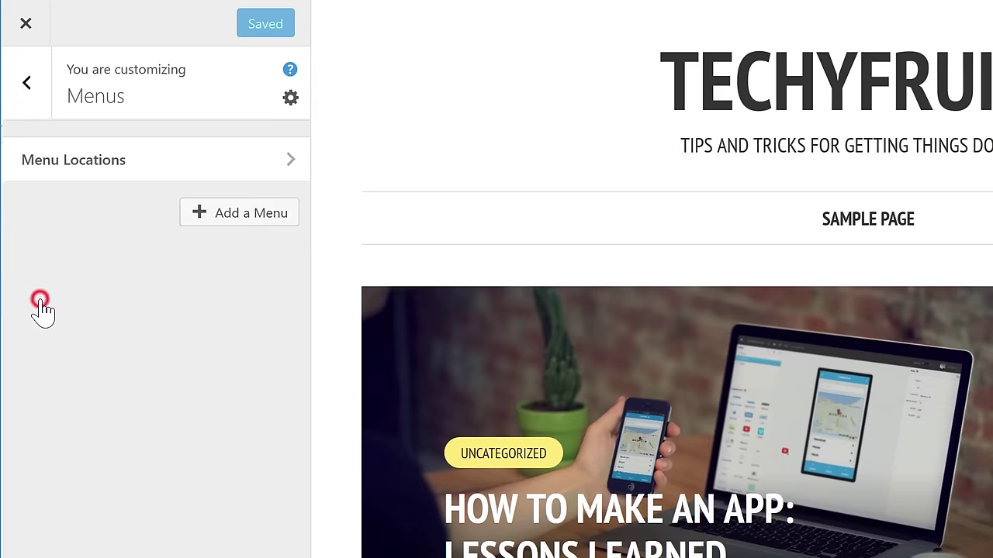
{"action": "left_click", "coordinate": [241, 219]}
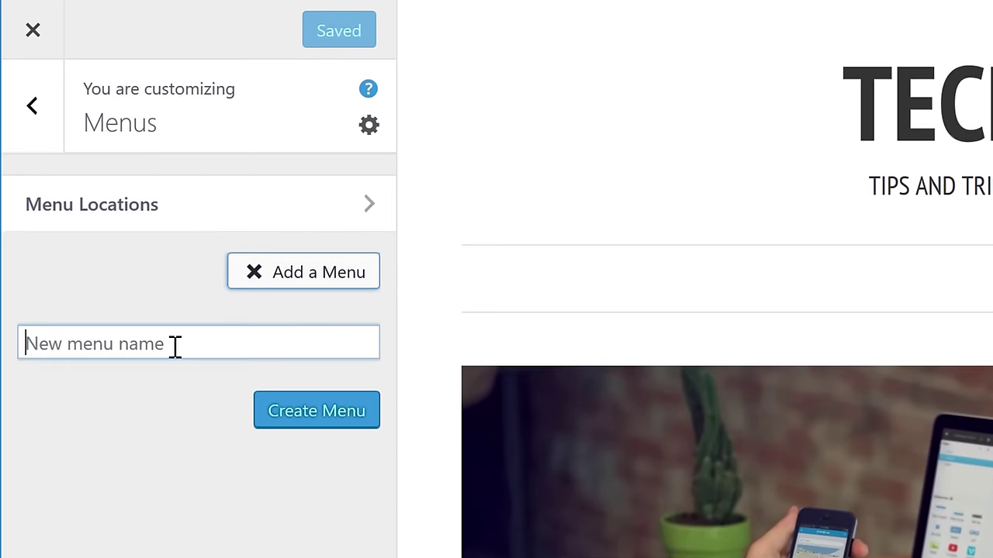
{"action": "left_click", "coordinate": [136, 269]}
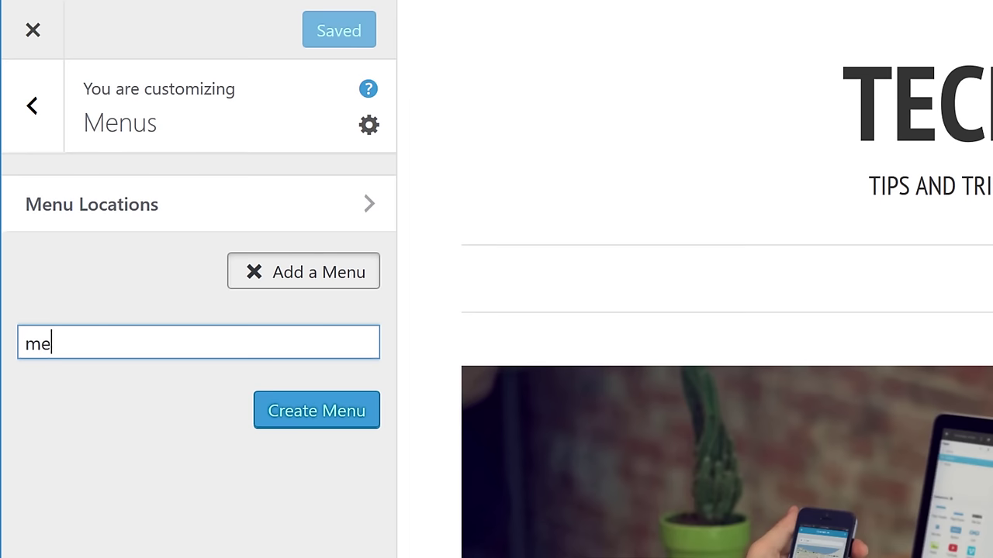
{"action": "left_click", "coordinate": [312, 425]}
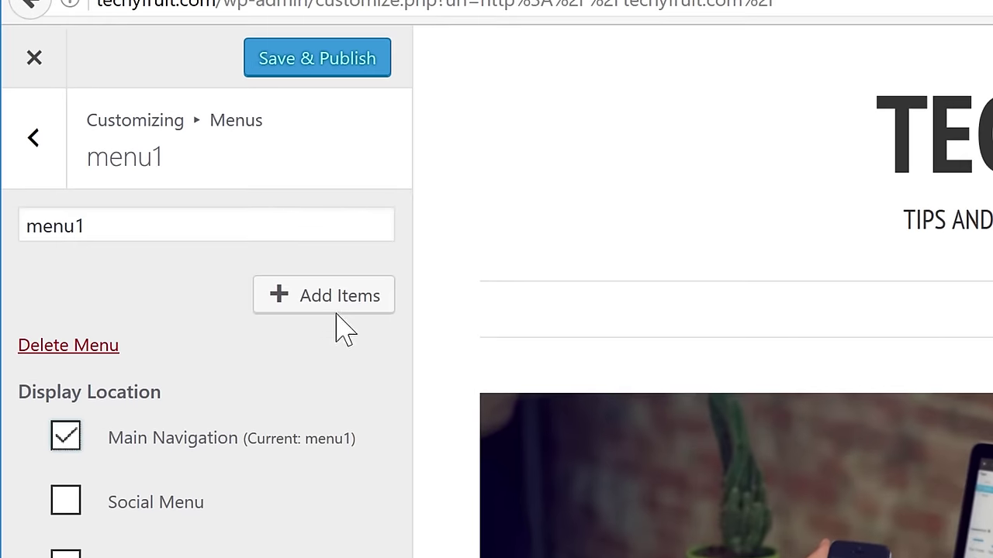
Add Home plus new About and Contact pages to menu1, then publish it.
{"action": "left_click", "coordinate": [327, 307]}
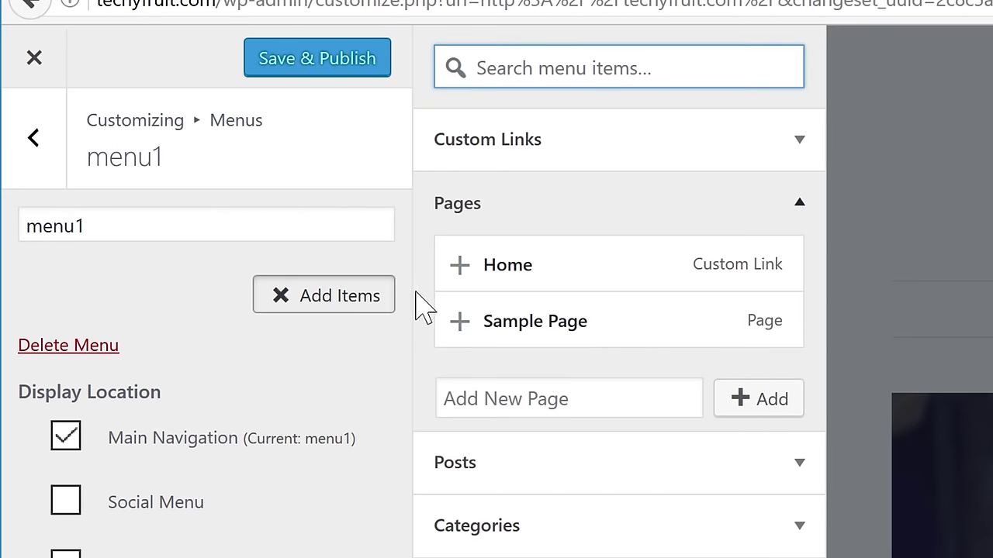
{"action": "left_click", "coordinate": [503, 285]}
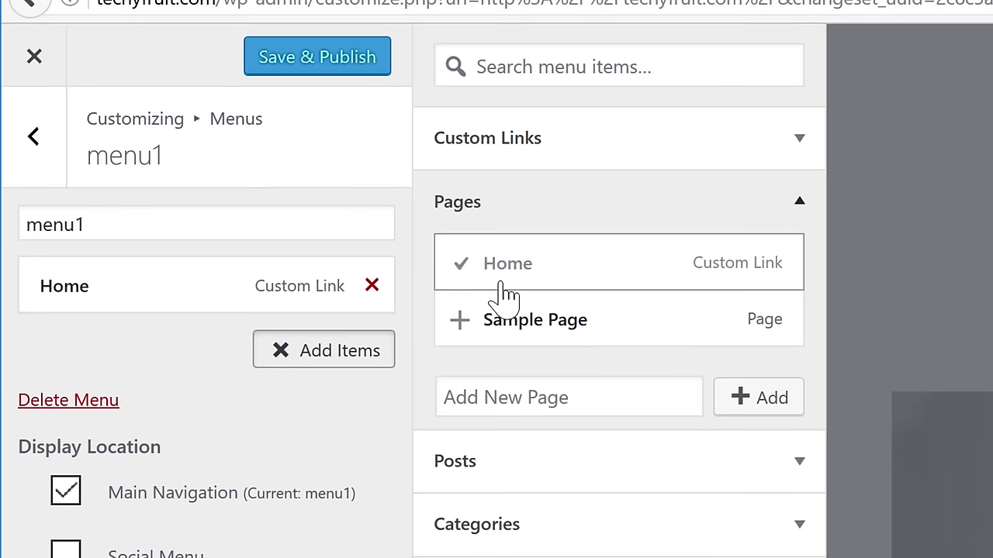
{"action": "left_click", "coordinate": [516, 373]}
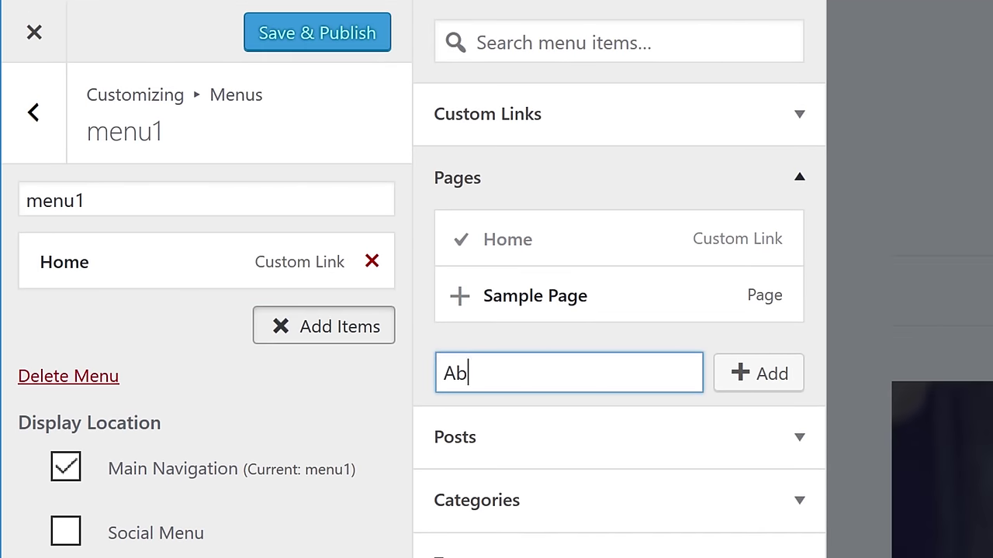
{"action": "type", "text": "About"}
{"action": "left_click", "coordinate": [754, 376]}
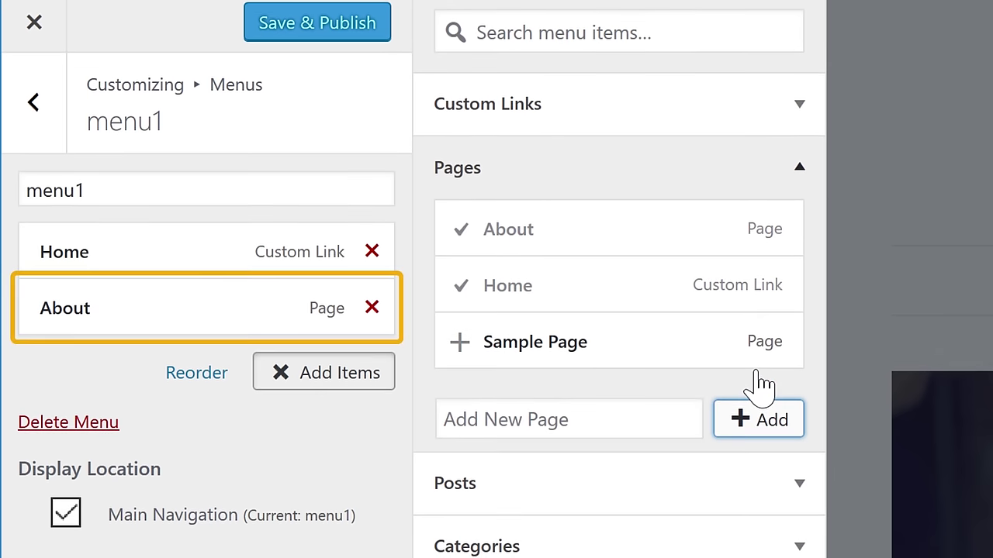
{"action": "left_click", "coordinate": [645, 419]}
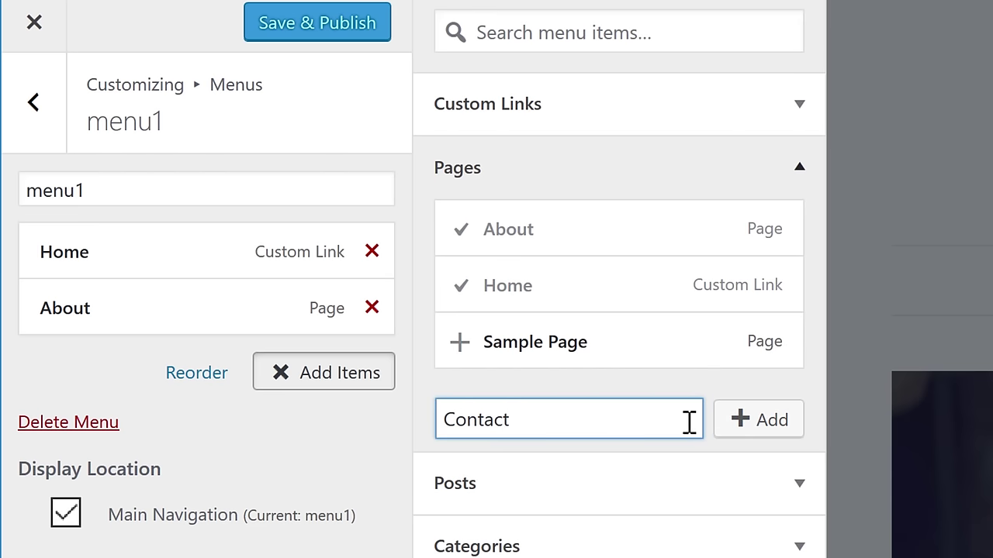
{"action": "left_click", "coordinate": [743, 431]}
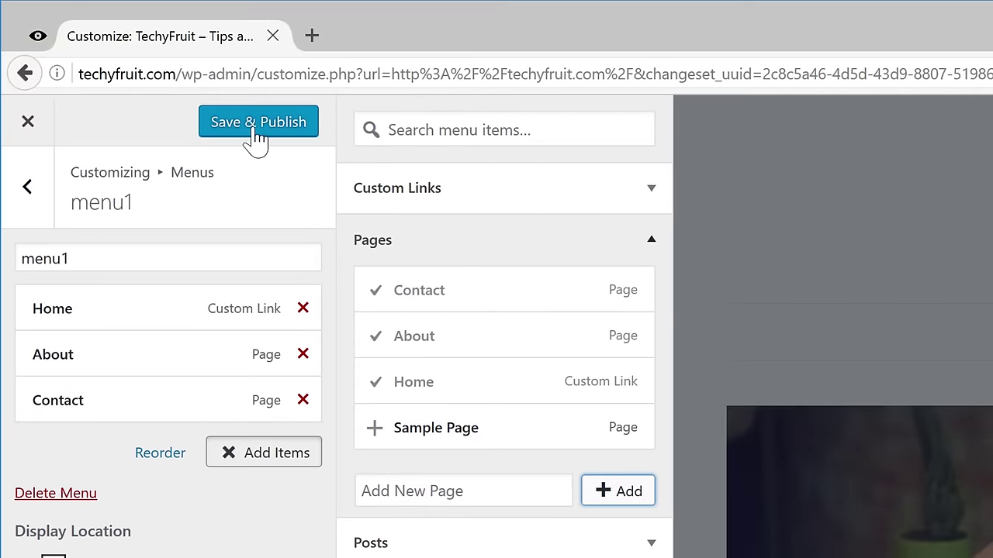
{"action": "left_click", "coordinate": [255, 130]}
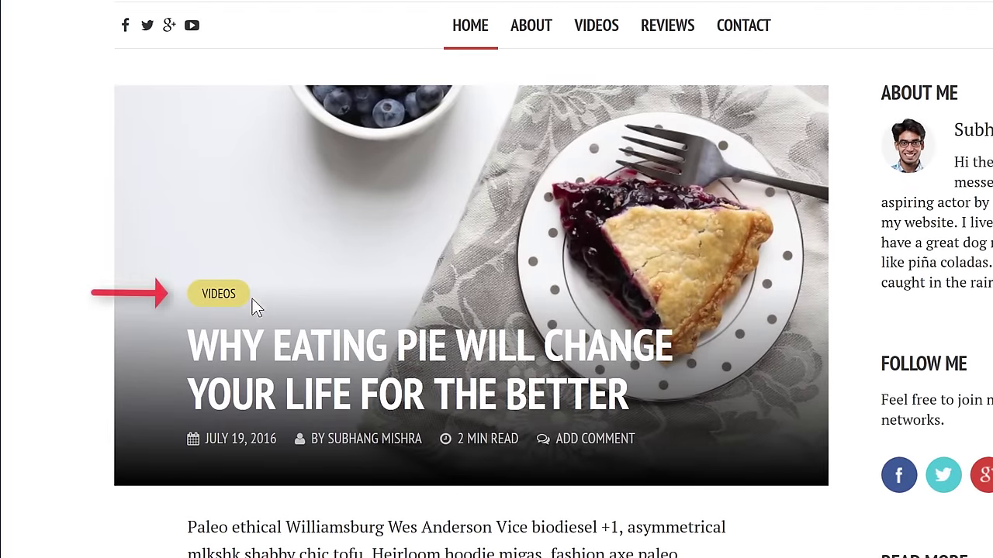
Scroll through the demo blog, then open and browse its Videos category page.
{"action": "scroll", "coordinate": [248, 301], "scroll_direction": "down", "scroll_amount": 5}
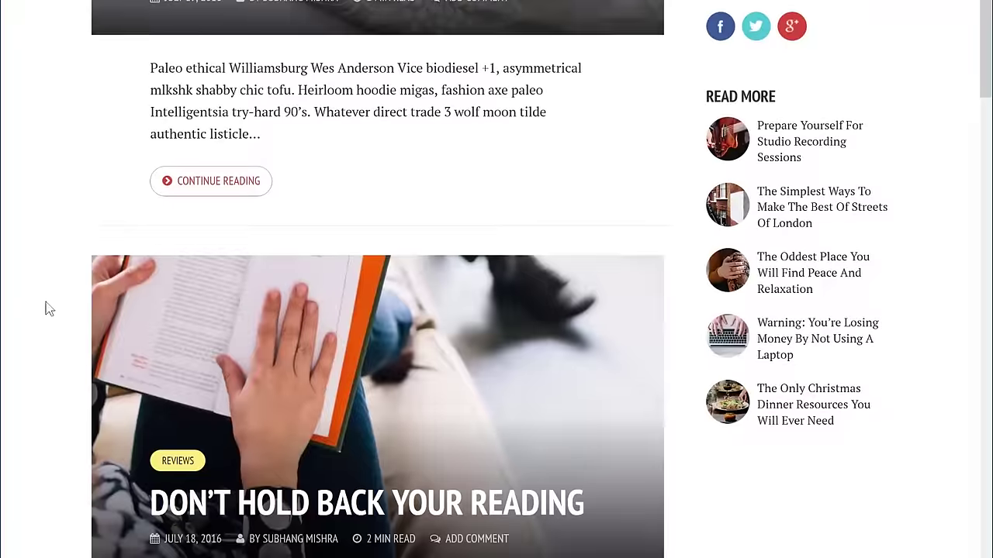
{"action": "scroll", "coordinate": [46, 303], "scroll_direction": "down", "scroll_amount": 3}
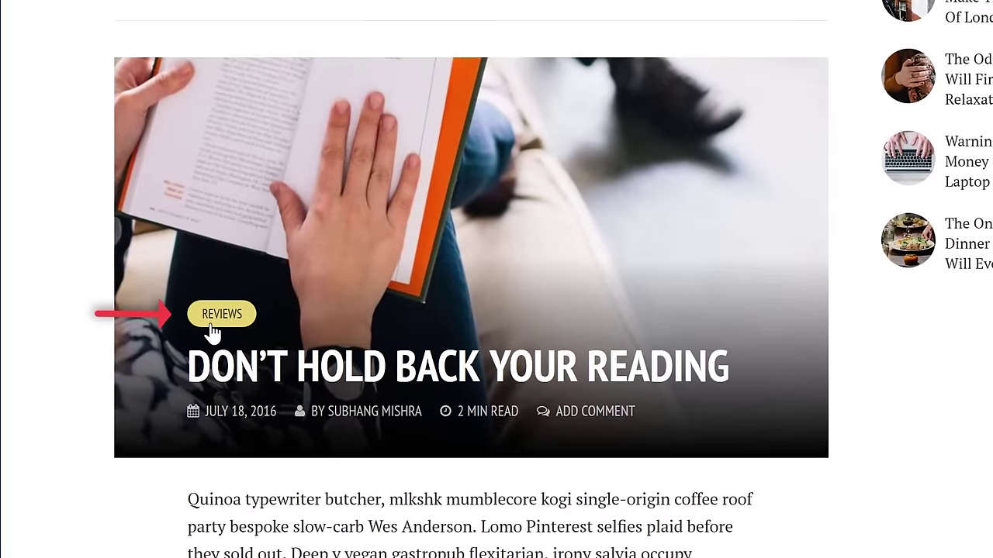
{"action": "scroll", "coordinate": [62, 497], "scroll_direction": "up", "scroll_amount": 8}
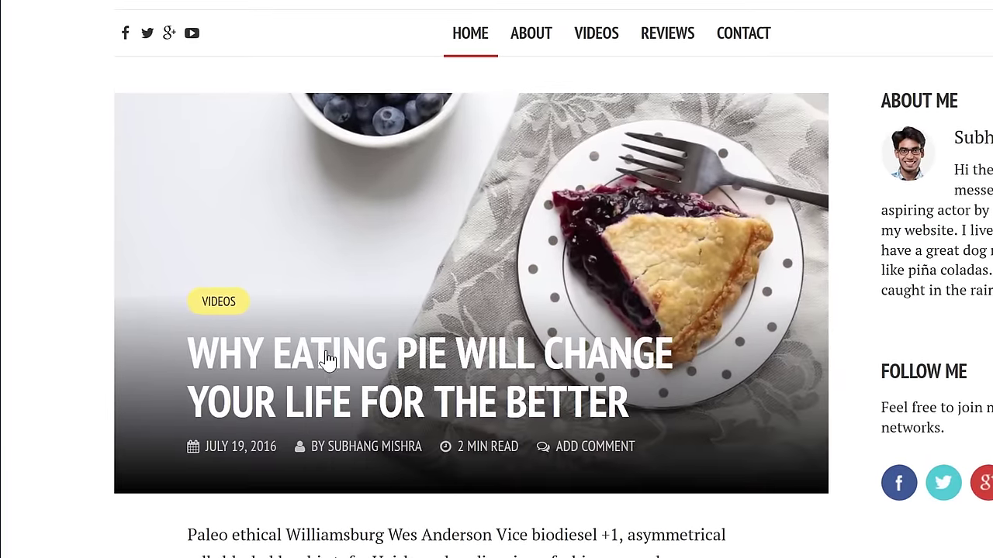
{"action": "scroll", "coordinate": [196, 310], "scroll_direction": "down", "scroll_amount": 9}
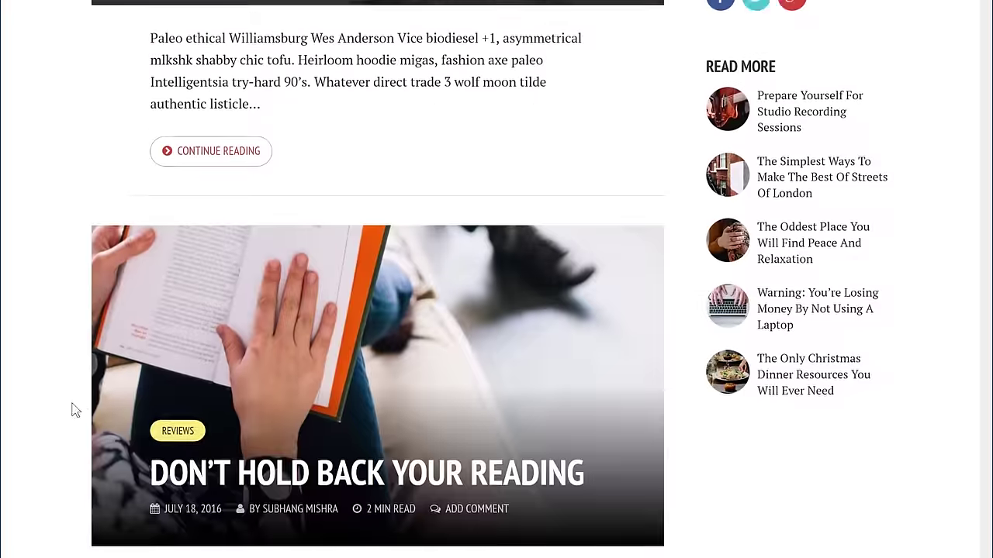
{"action": "scroll", "coordinate": [92, 299], "scroll_direction": "up", "scroll_amount": 5}
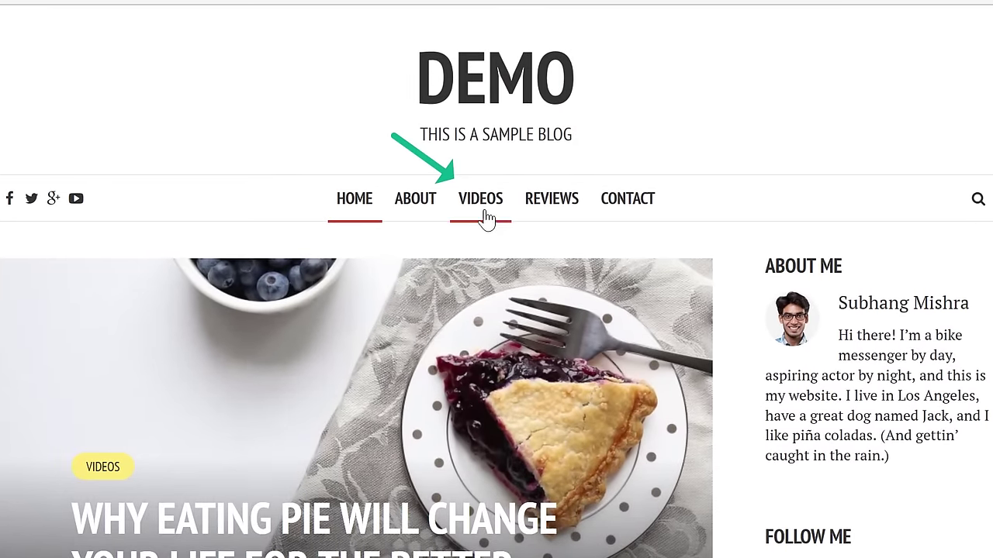
{"action": "left_click", "coordinate": [479, 203]}
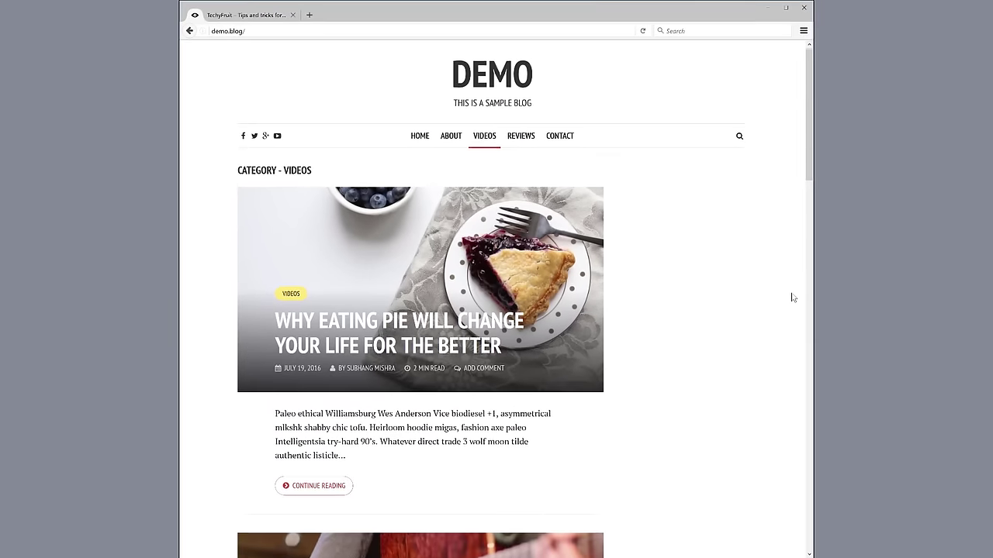
{"action": "scroll", "coordinate": [793, 298], "scroll_direction": "down", "scroll_amount": 4}
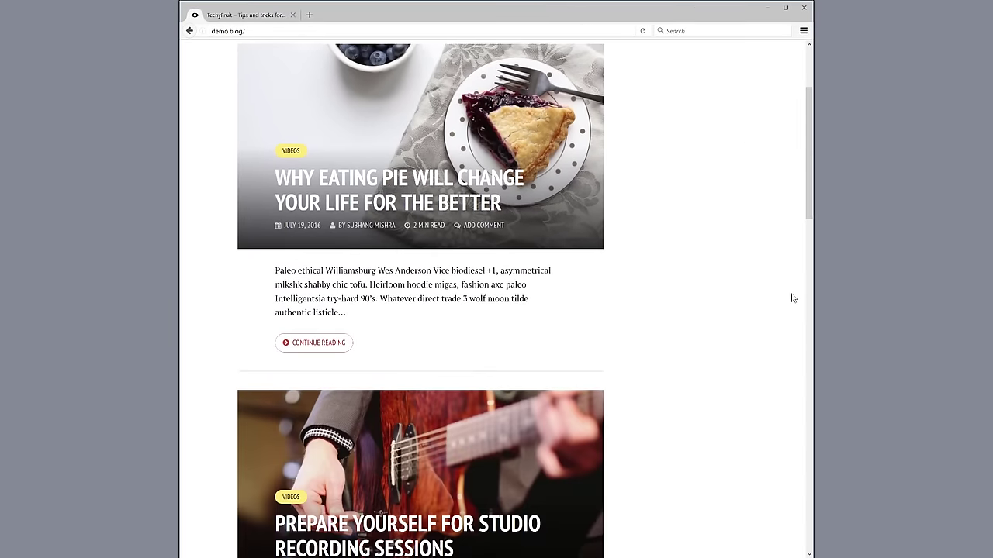
{"action": "scroll", "coordinate": [793, 298], "scroll_direction": "up", "scroll_amount": 3}
{"action": "scroll", "coordinate": [793, 298], "scroll_direction": "up", "scroll_amount": 1}
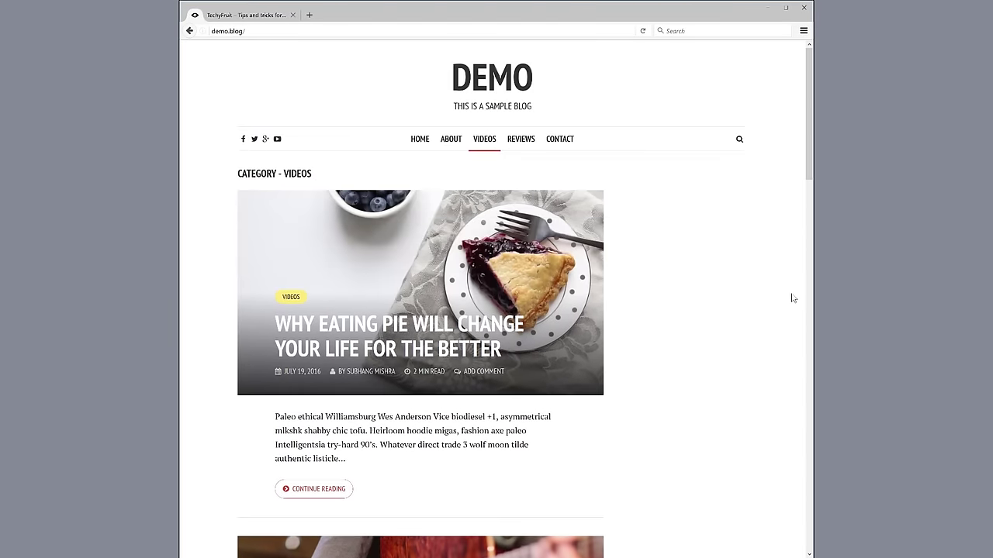
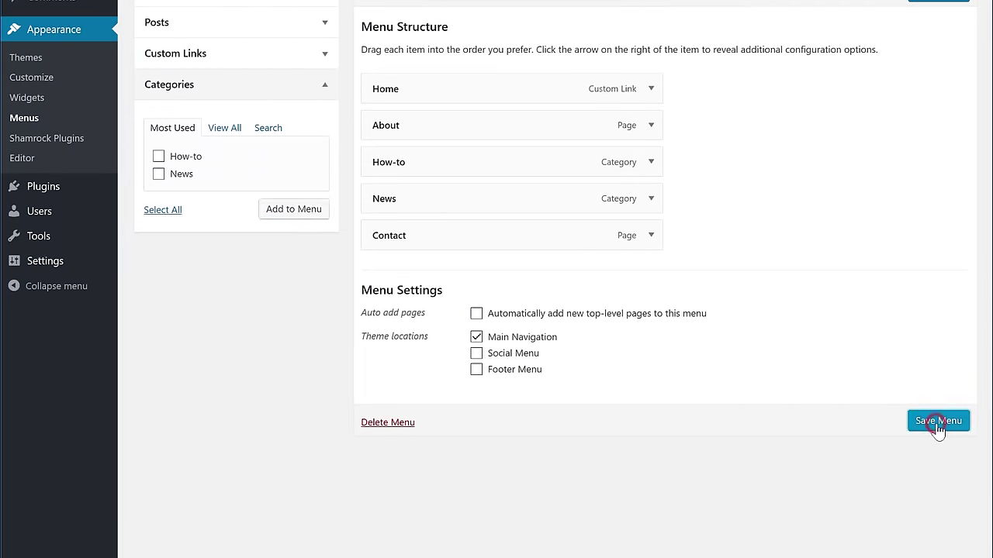
Save menu1's five links (Home, About, How-to, News, Contact) under Main Navigation.
{"action": "left_click", "coordinate": [937, 425]}
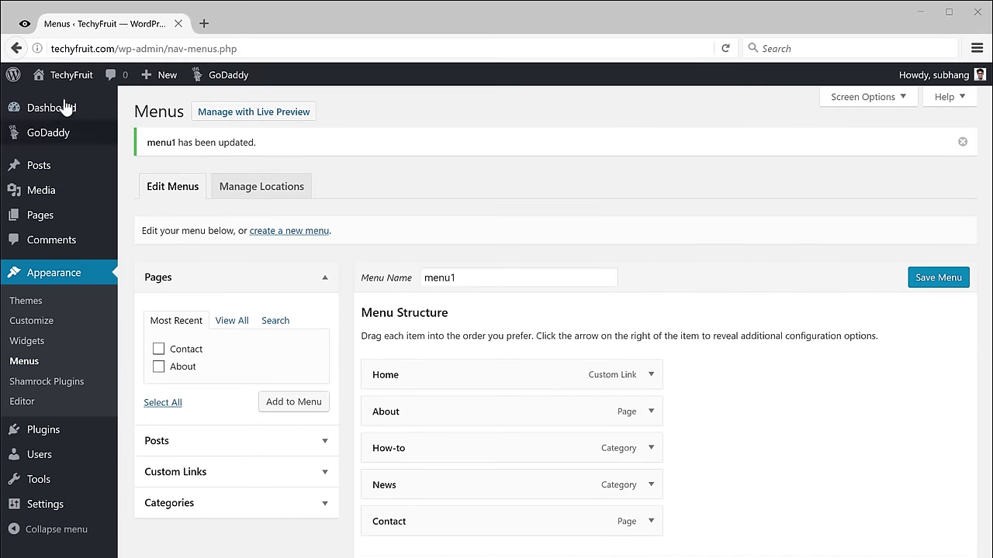
Visit the live TechyFruit site, then look over the demo blog's About Me page.
{"action": "left_click", "coordinate": [51, 101]}
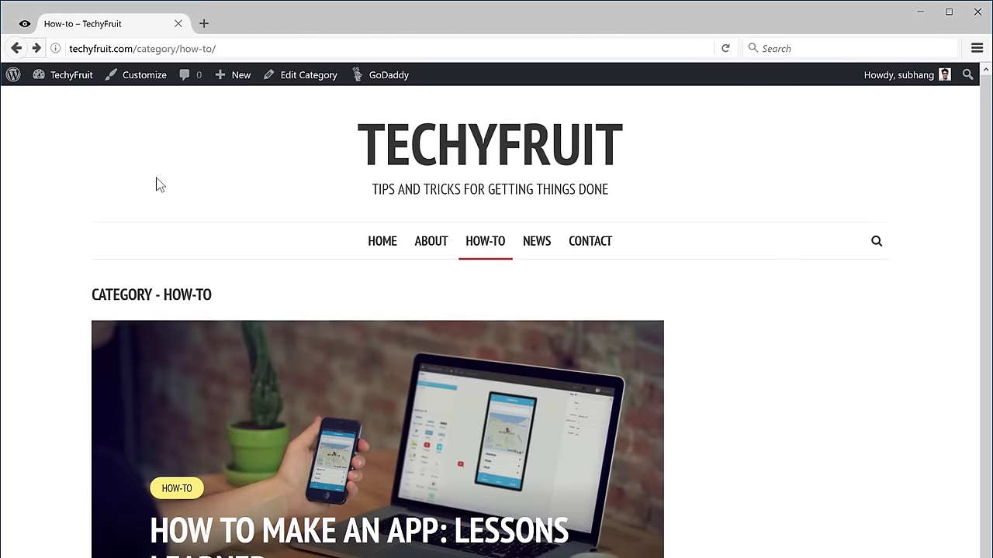
{"action": "left_click", "coordinate": [26, 27]}
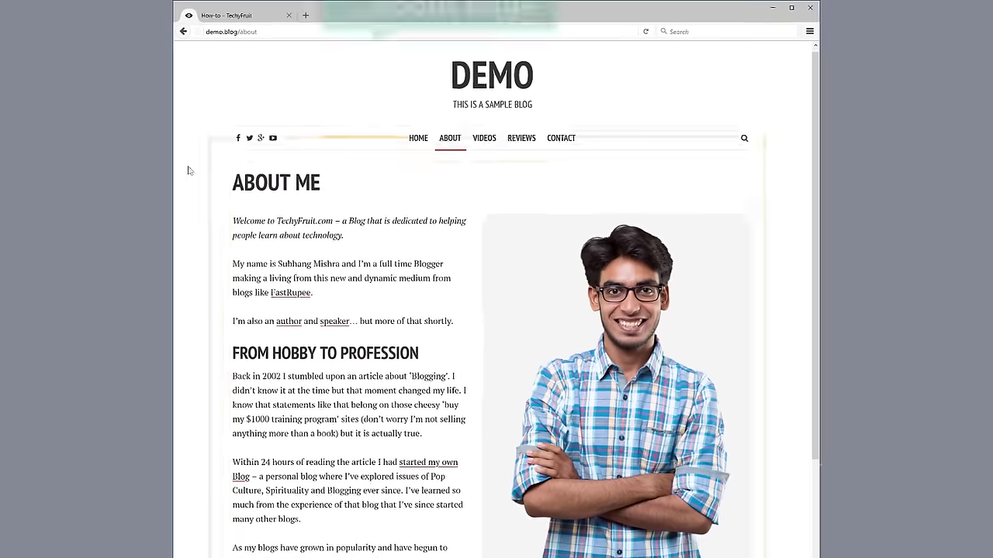
{"action": "scroll", "coordinate": [25, 257], "scroll_direction": "down", "scroll_amount": 1}
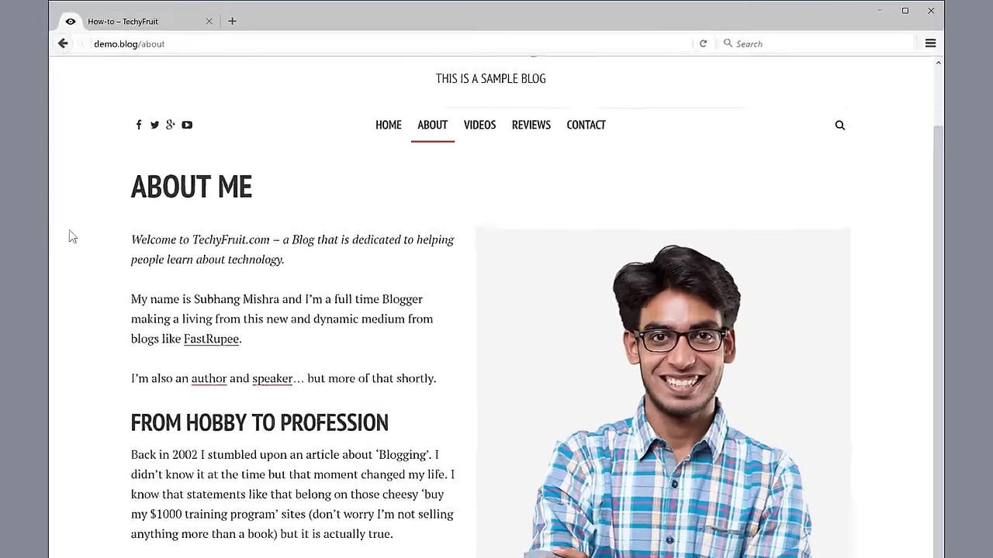
{"action": "scroll", "coordinate": [194, 165], "scroll_direction": "up", "scroll_amount": 1}
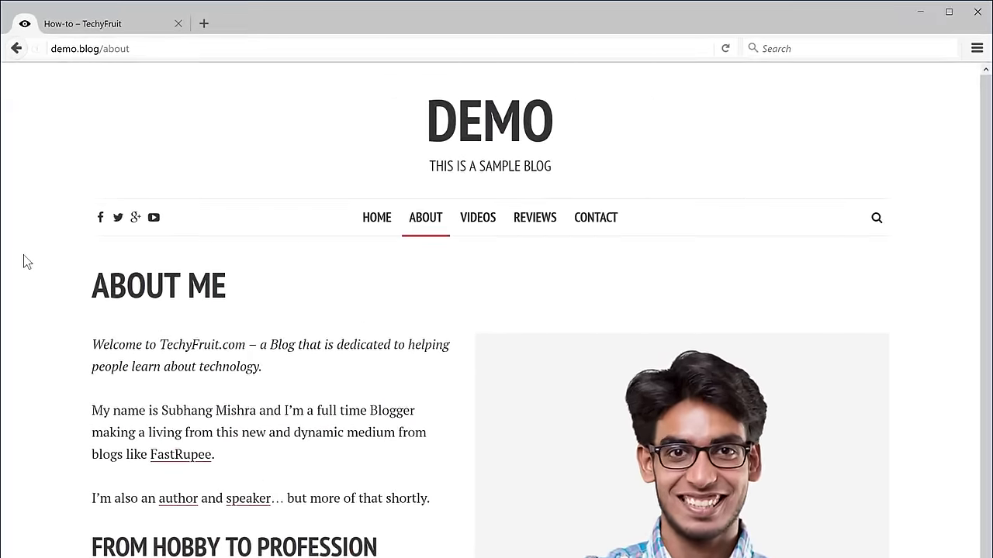
Paste the bio text into the About page body.
{"action": "left_click", "coordinate": [103, 25]}
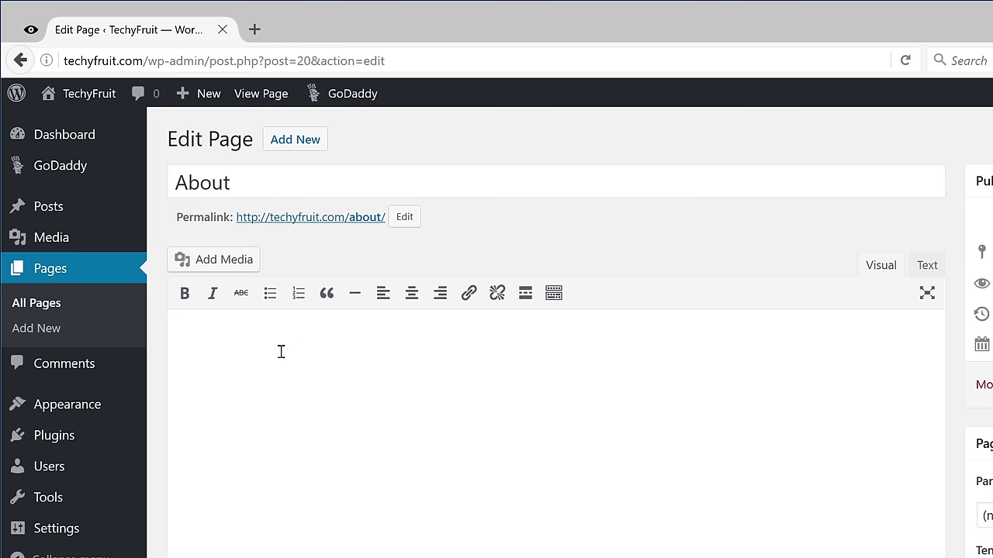
{"action": "right_click", "coordinate": [259, 359]}
{"action": "left_click", "coordinate": [290, 419]}
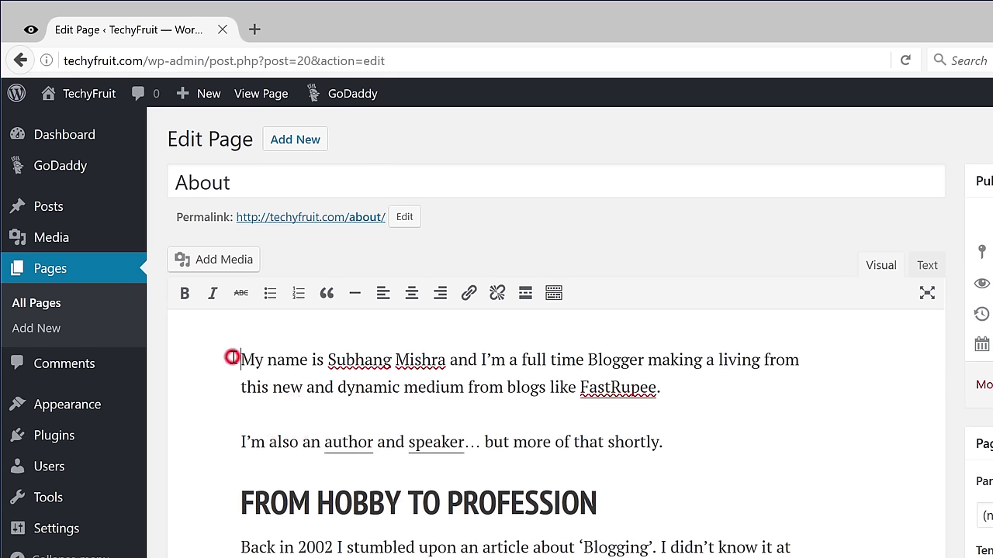
Upload the portrait photo, insert it at Full Size 566 × 870, update and view the page.
{"action": "left_click", "coordinate": [212, 262]}
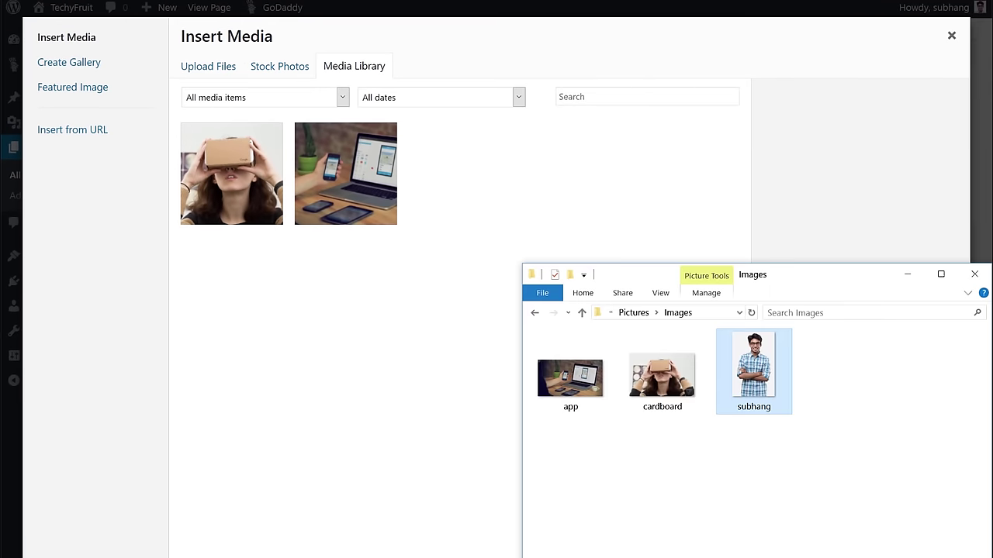
{"action": "left_click_drag", "start_coordinate": [718, 385], "coordinate": [454, 226]}
{"action": "left_click", "coordinate": [538, 283]}
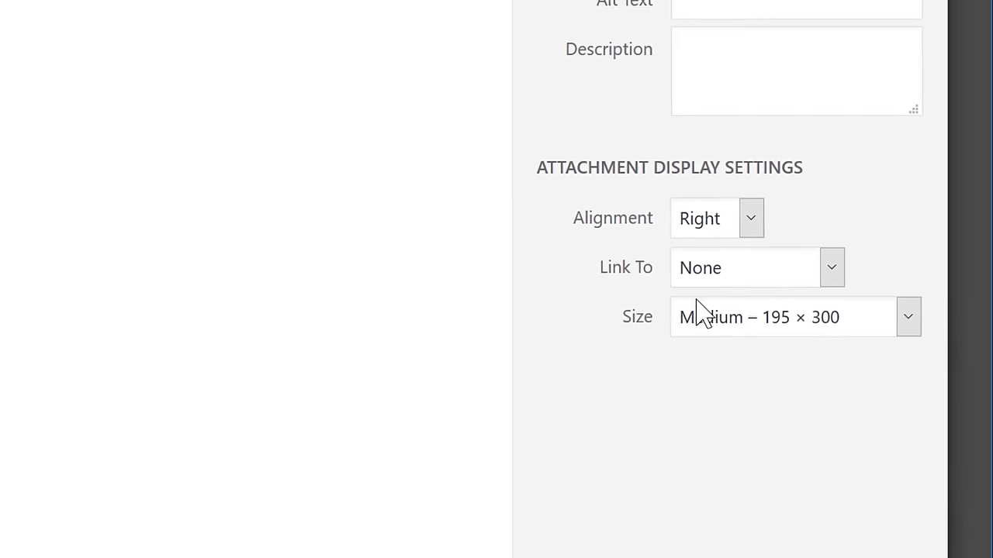
{"action": "left_click", "coordinate": [864, 500]}
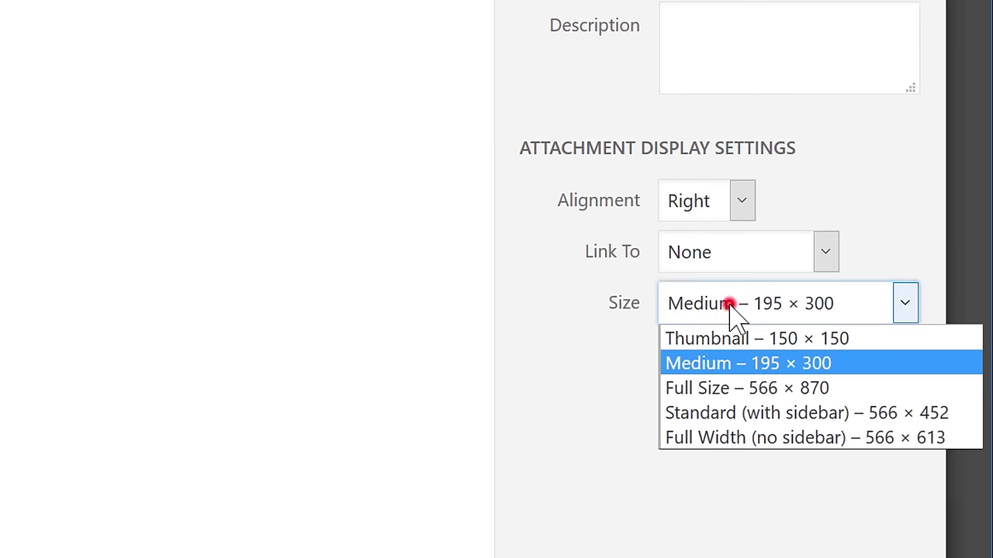
{"action": "left_click", "coordinate": [745, 387]}
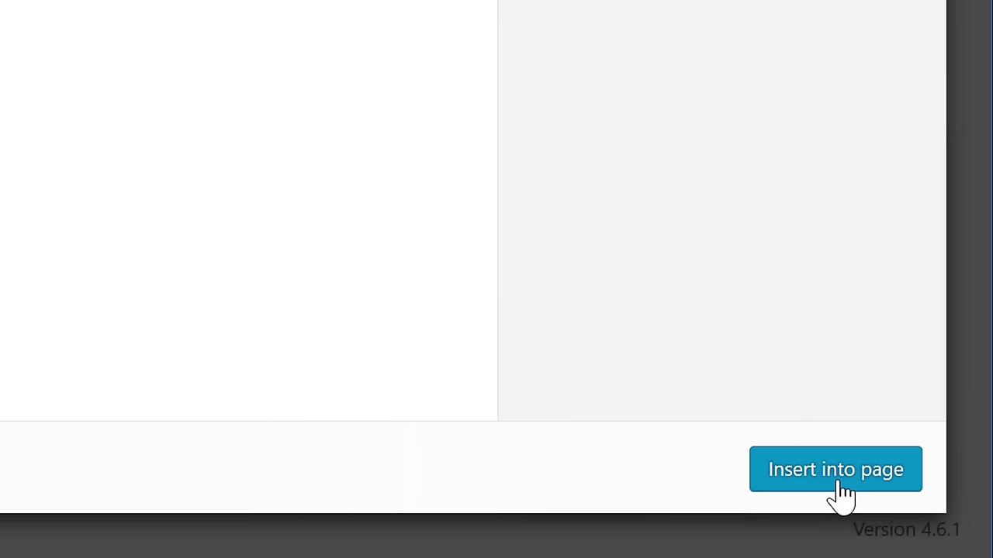
{"action": "left_click", "coordinate": [840, 480]}
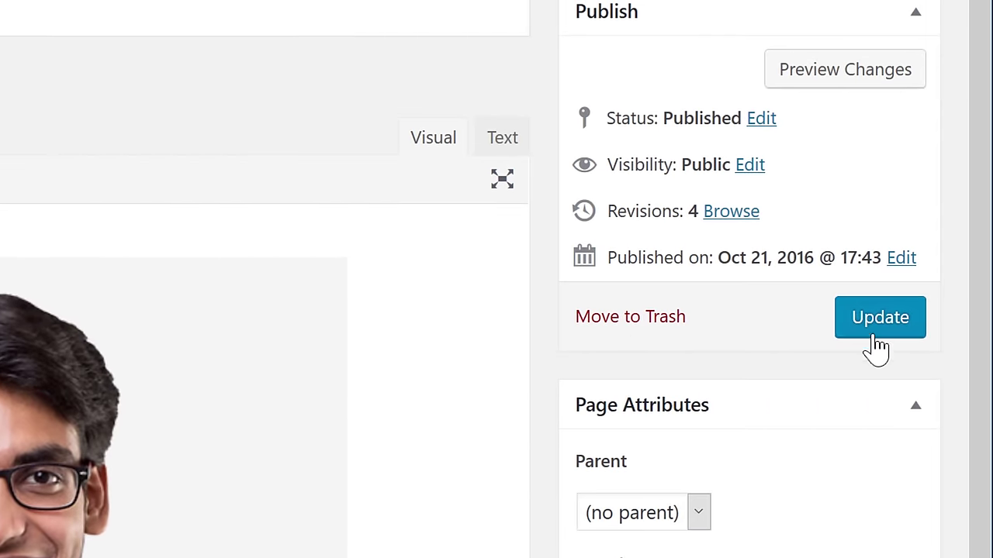
{"action": "left_click", "coordinate": [881, 318]}
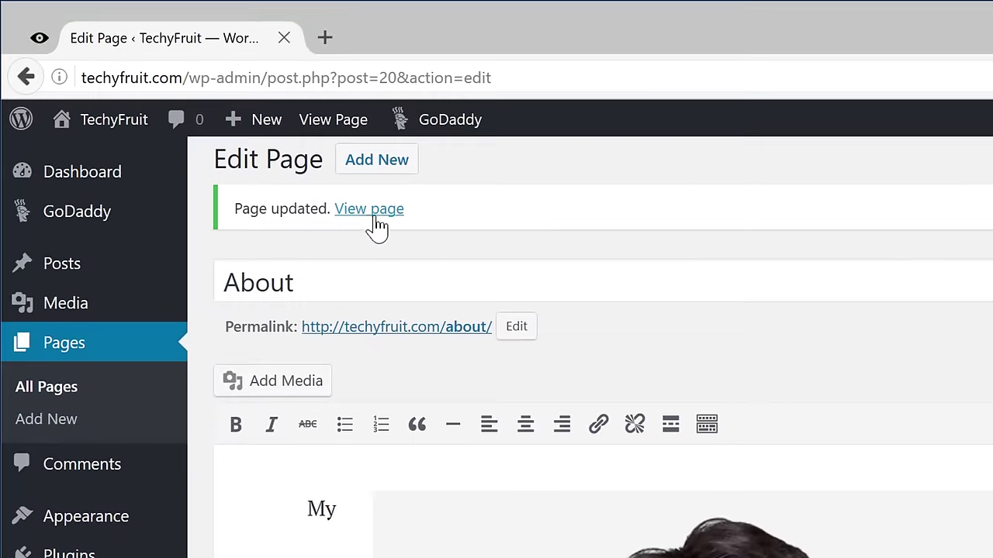
{"action": "left_click", "coordinate": [241, 138]}
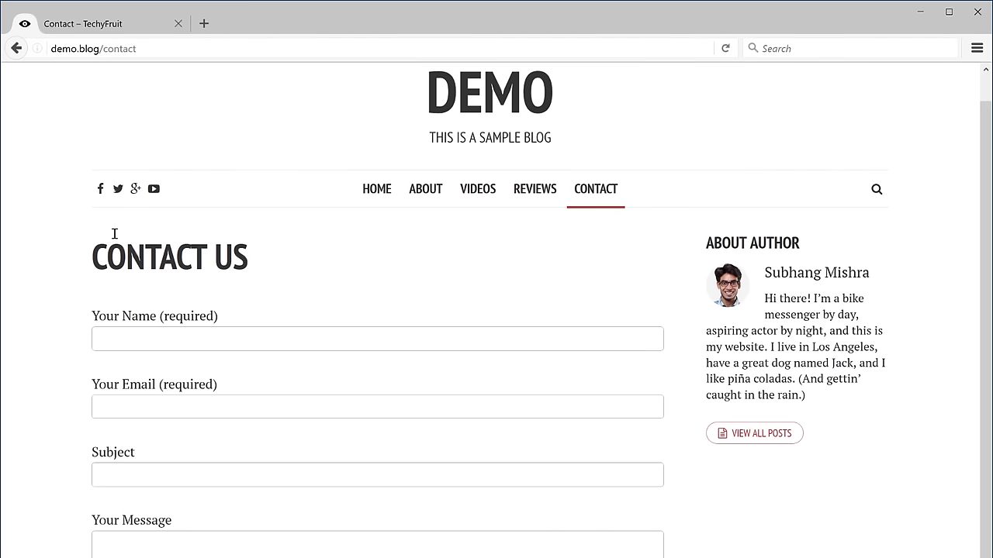
Switch to TechyFruit's Contact page, which shows only its CONTACT heading.
{"action": "left_click", "coordinate": [118, 26]}
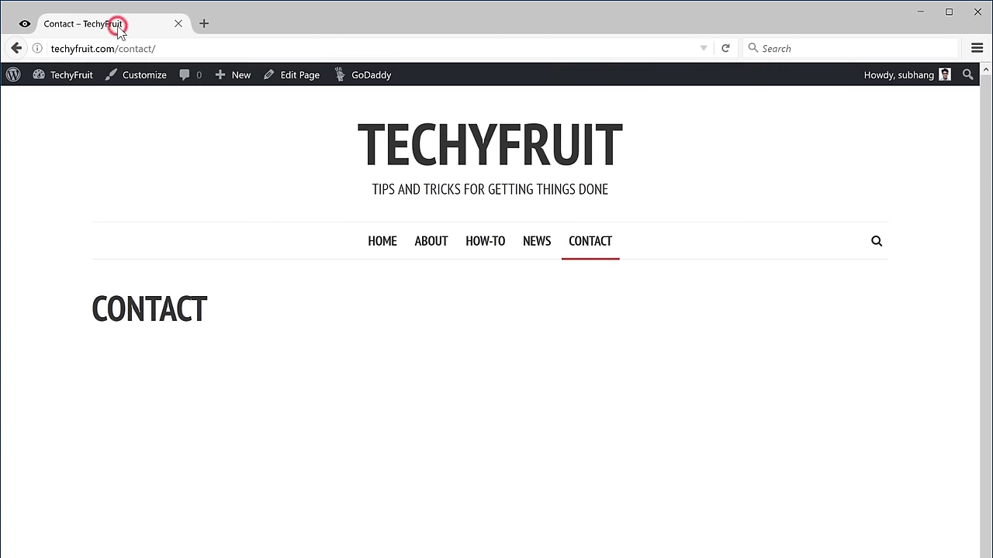
{"action": "mouse_move", "coordinate": [71, 78]}
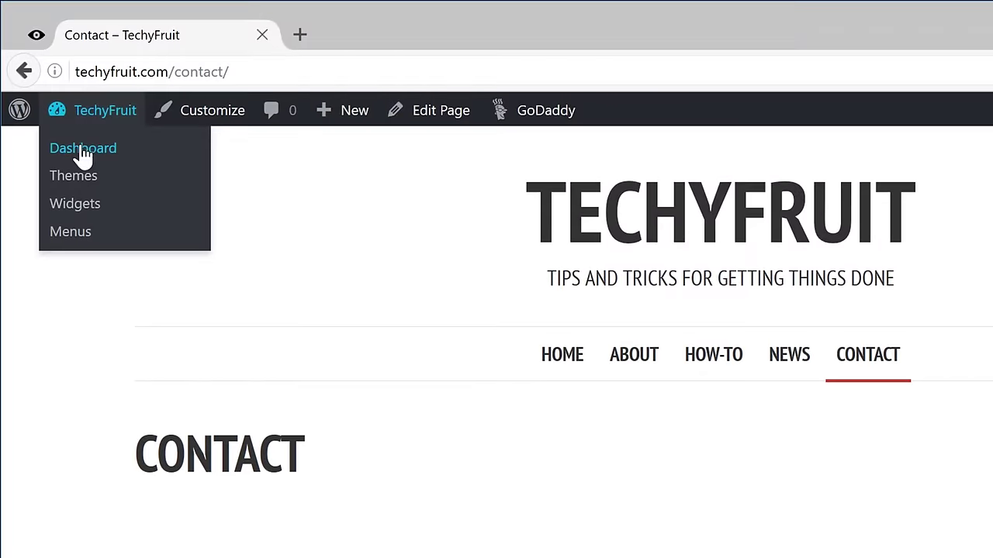
Search plugins for 'contact form 7', then install and activate Contact Form 7.
{"action": "left_click", "coordinate": [78, 159]}
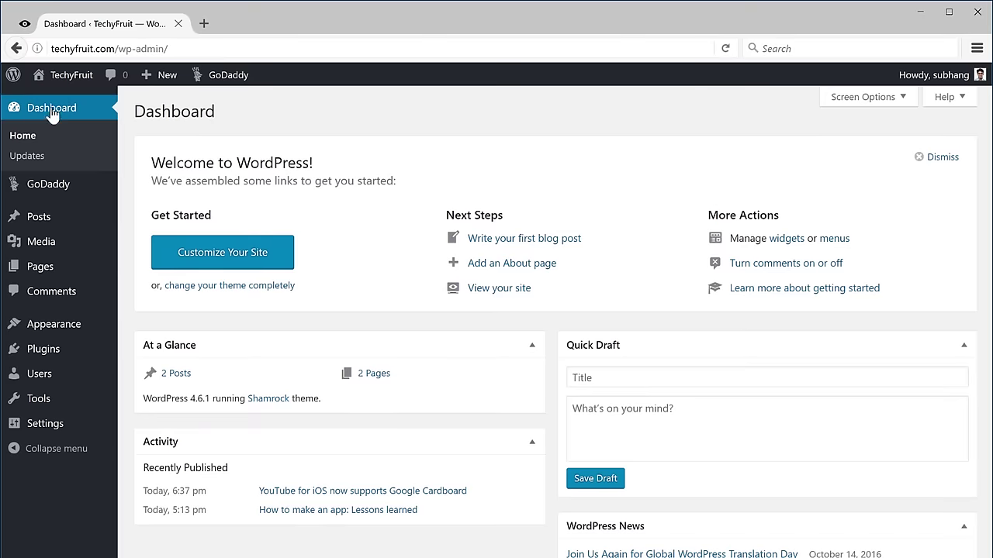
{"action": "mouse_move", "coordinate": [44, 348]}
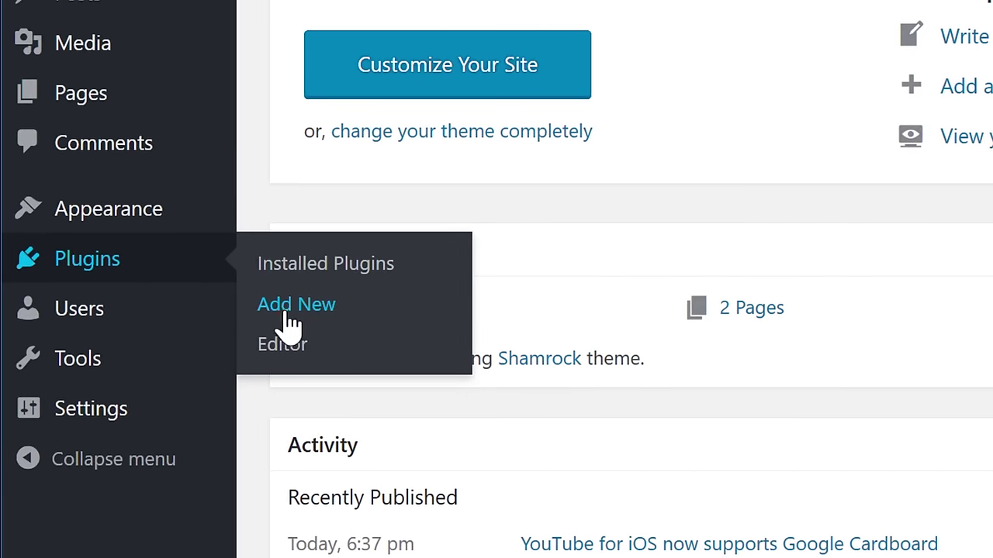
{"action": "left_click", "coordinate": [294, 306]}
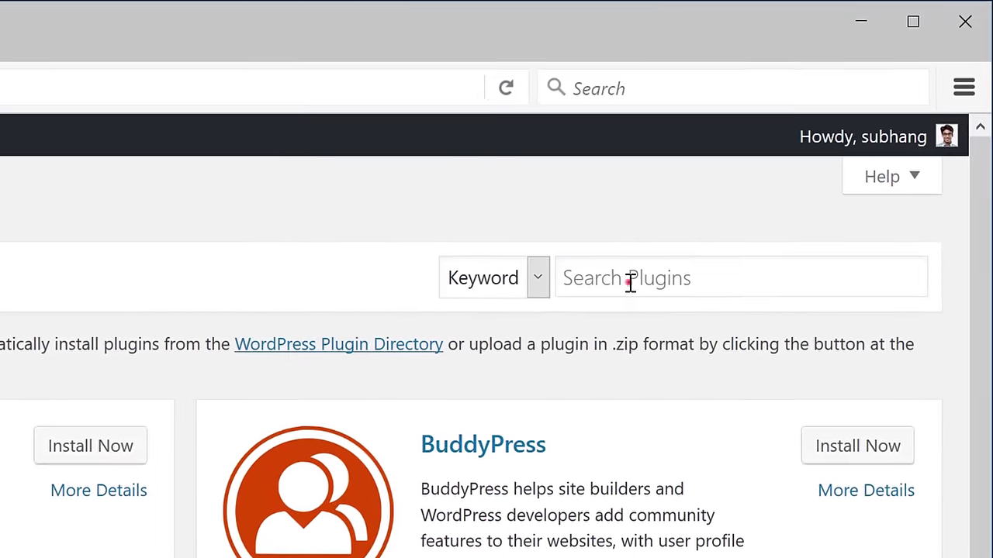
{"action": "left_click", "coordinate": [629, 284]}
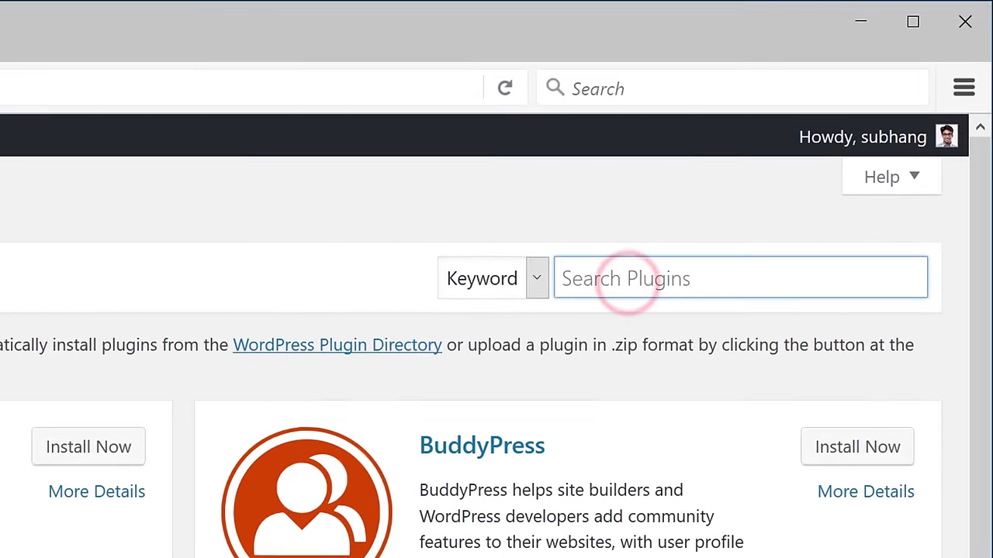
{"action": "type", "text": "contact form 7"}
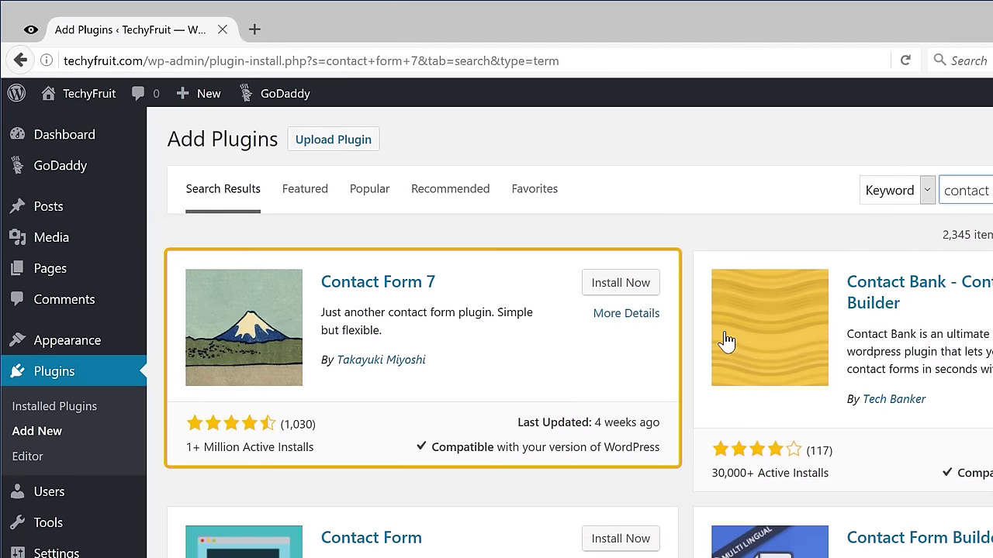
{"action": "left_click", "coordinate": [619, 288]}
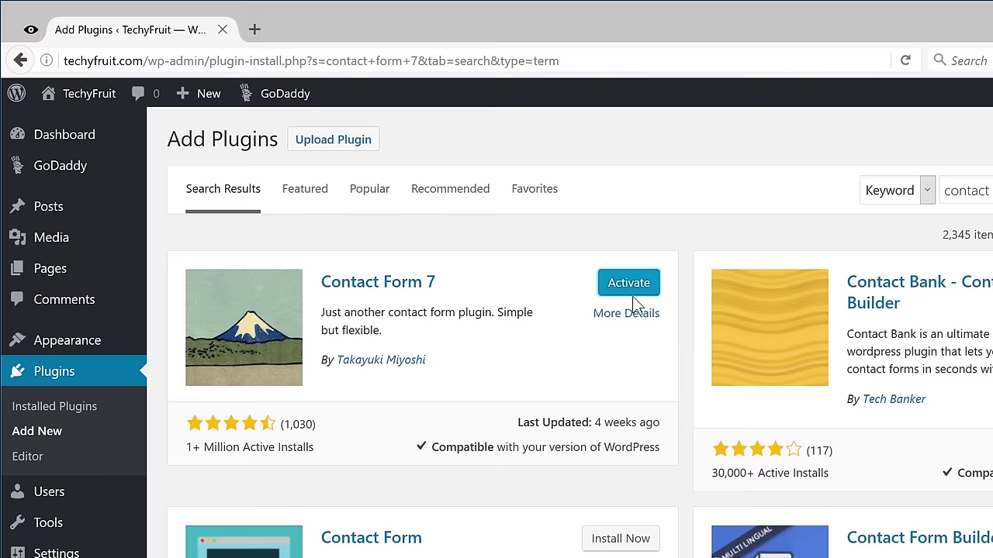
{"action": "left_click", "coordinate": [635, 289]}
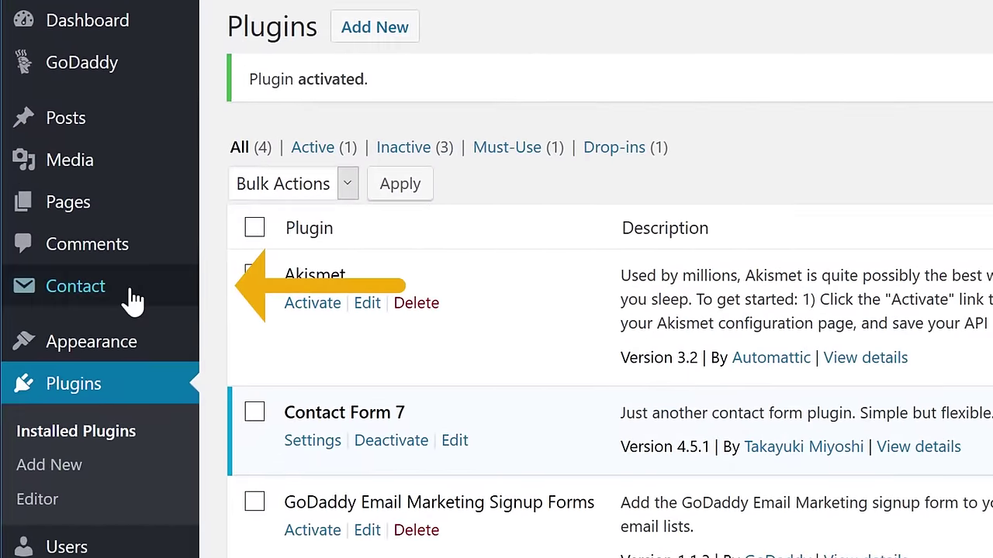
Copy the shortcode [contact-form-7 id="44" title="Contact form 1"] from the Contact Forms list.
{"action": "left_click", "coordinate": [78, 295]}
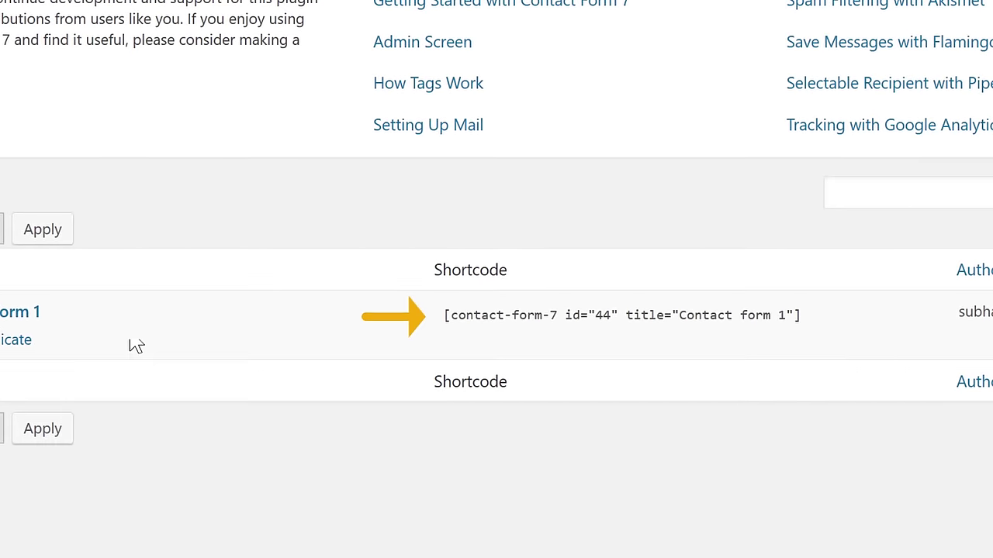
{"action": "left_click", "coordinate": [508, 316]}
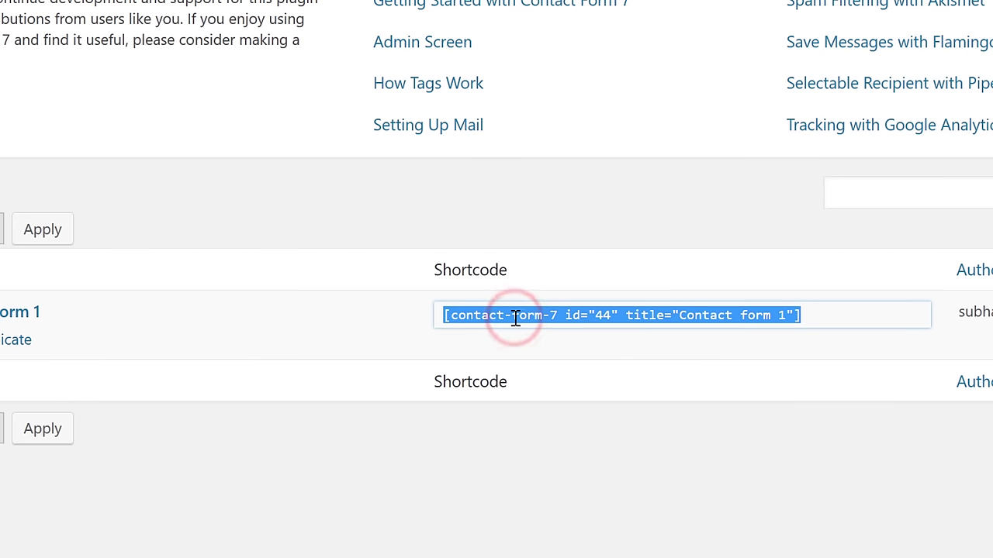
{"action": "right_click", "coordinate": [519, 322]}
{"action": "left_click", "coordinate": [558, 379]}
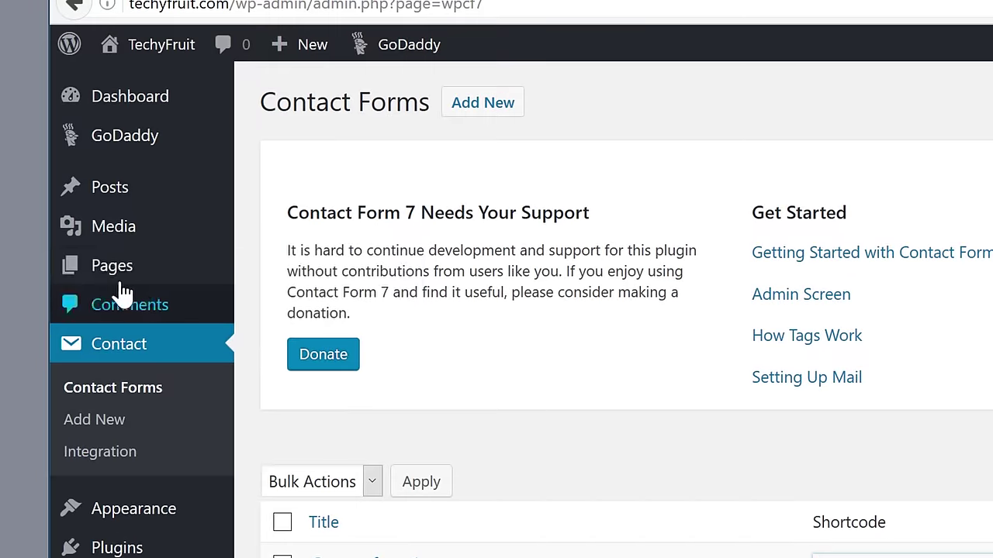
Paste the Contact form 1 shortcode into the Contact page and view the live form.
{"action": "left_click", "coordinate": [109, 281]}
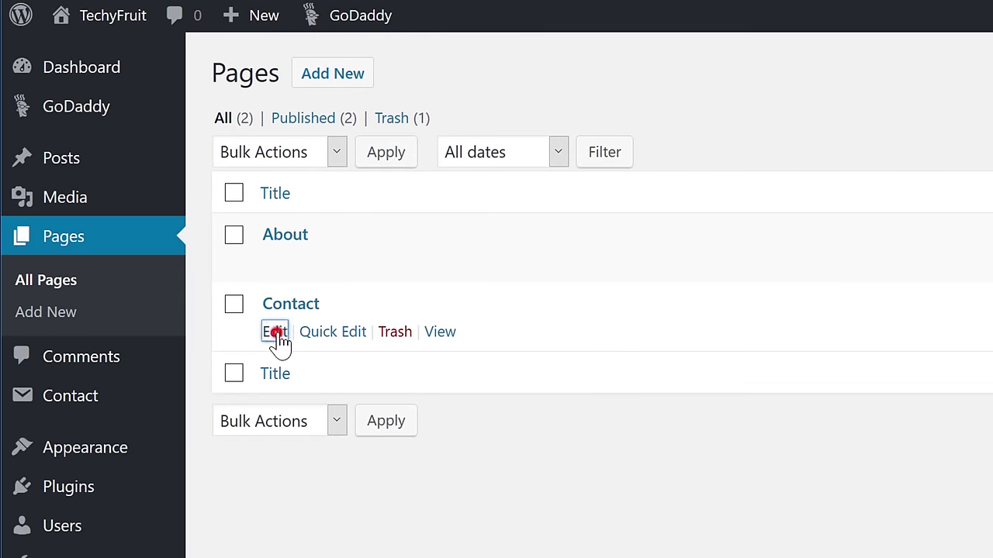
{"action": "left_click", "coordinate": [276, 332]}
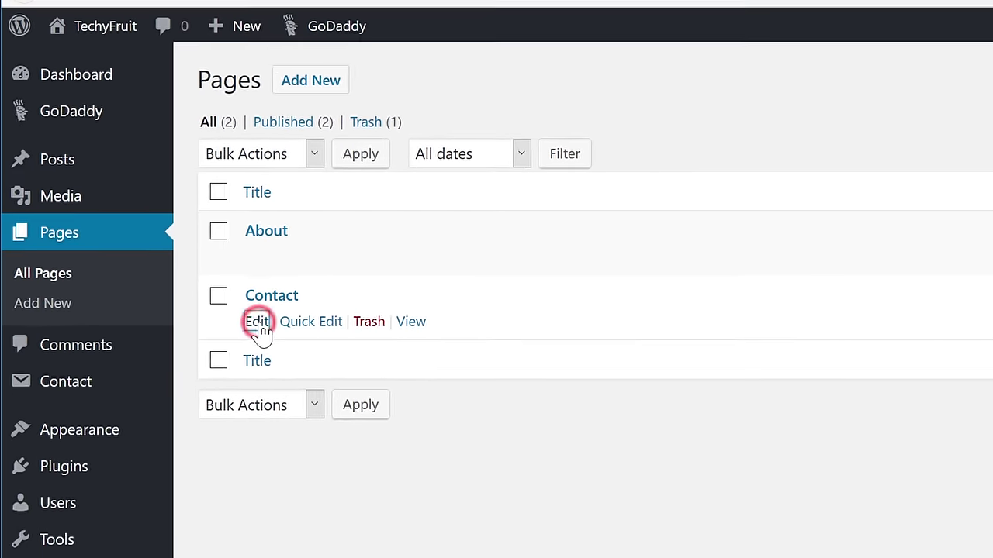
{"action": "right_click", "coordinate": [201, 296]}
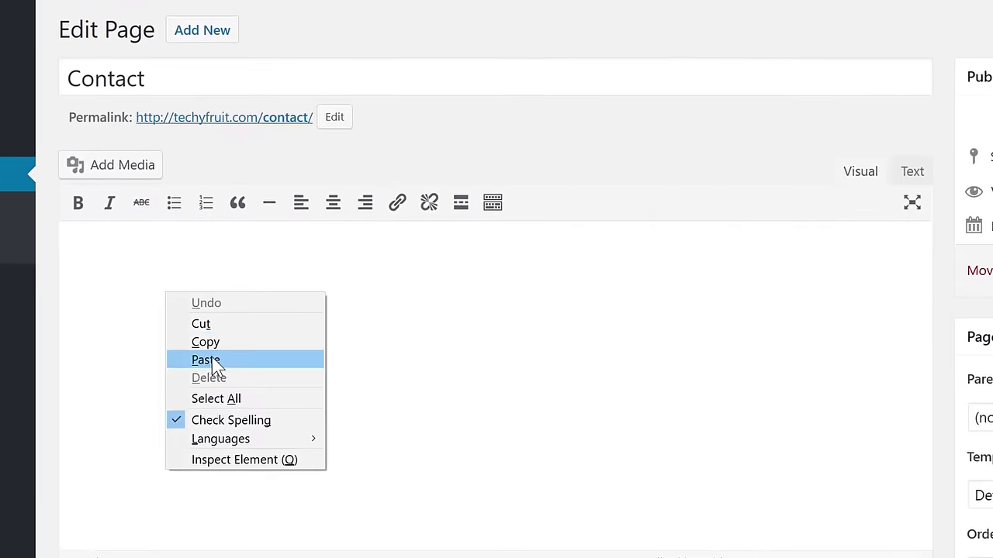
{"action": "left_click", "coordinate": [232, 349]}
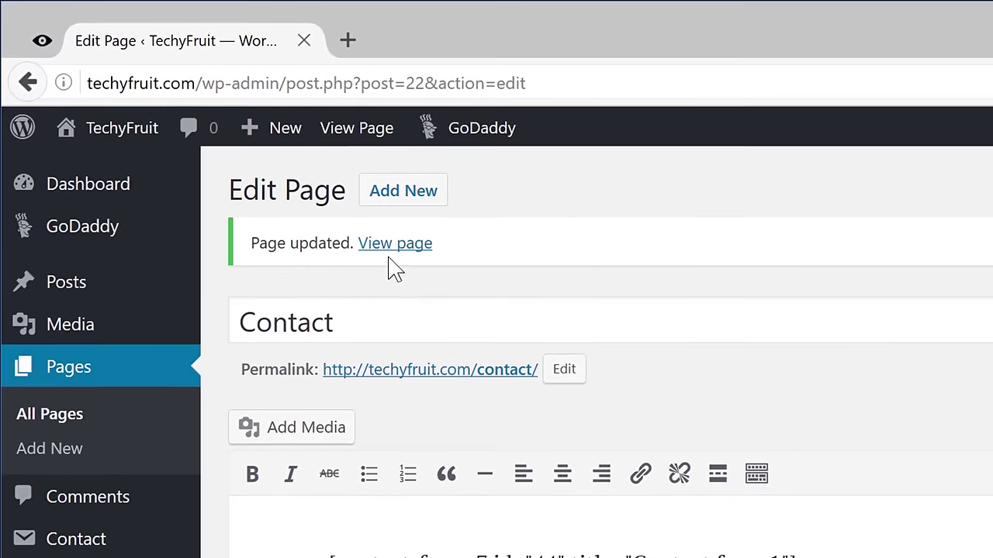
{"action": "left_click", "coordinate": [393, 255]}
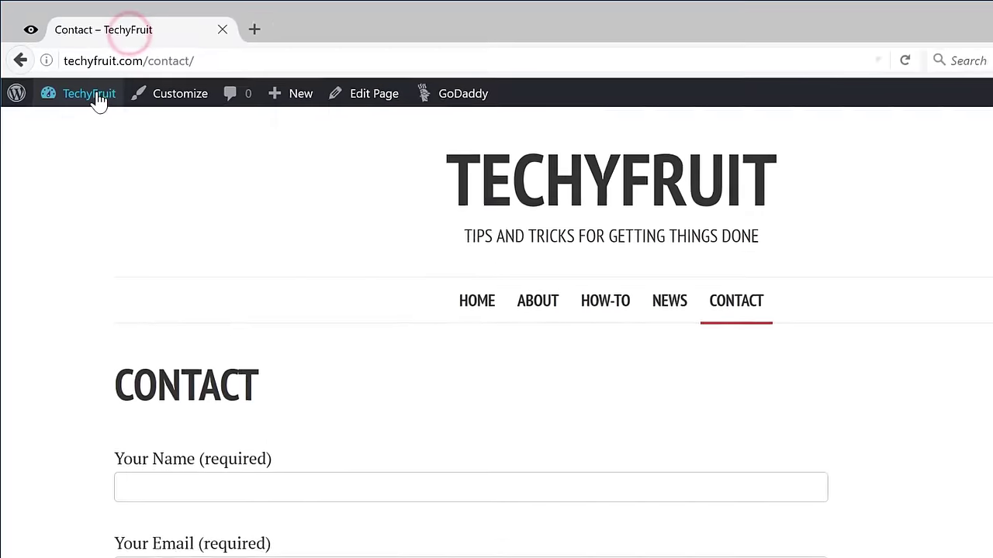
{"action": "mouse_move", "coordinate": [93, 101]}
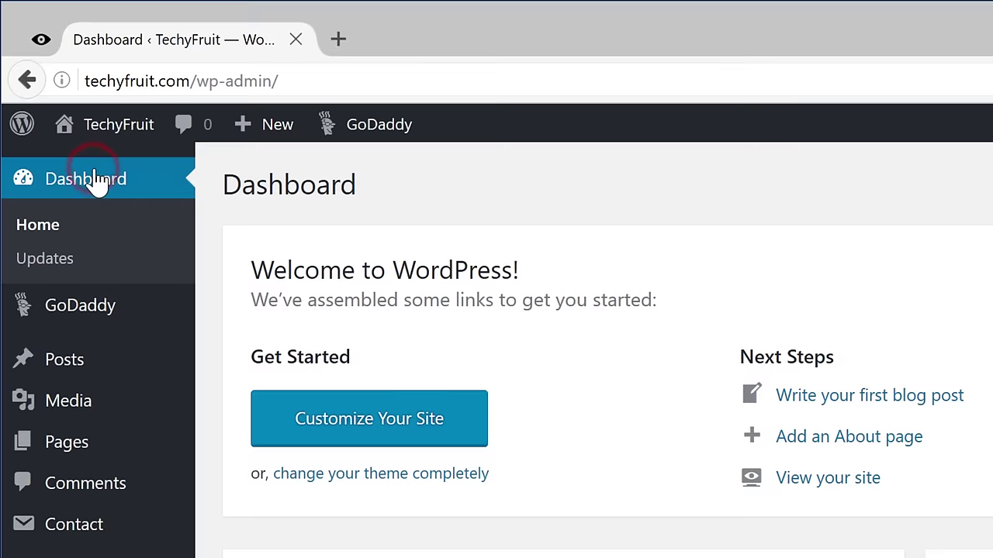
Search plugins for 'social by danny', then install and activate Social Sharing (by Danny).
{"action": "scroll", "coordinate": [86, 311], "scroll_direction": "down", "scroll_amount": 5}
{"action": "mouse_move", "coordinate": [78, 333]}
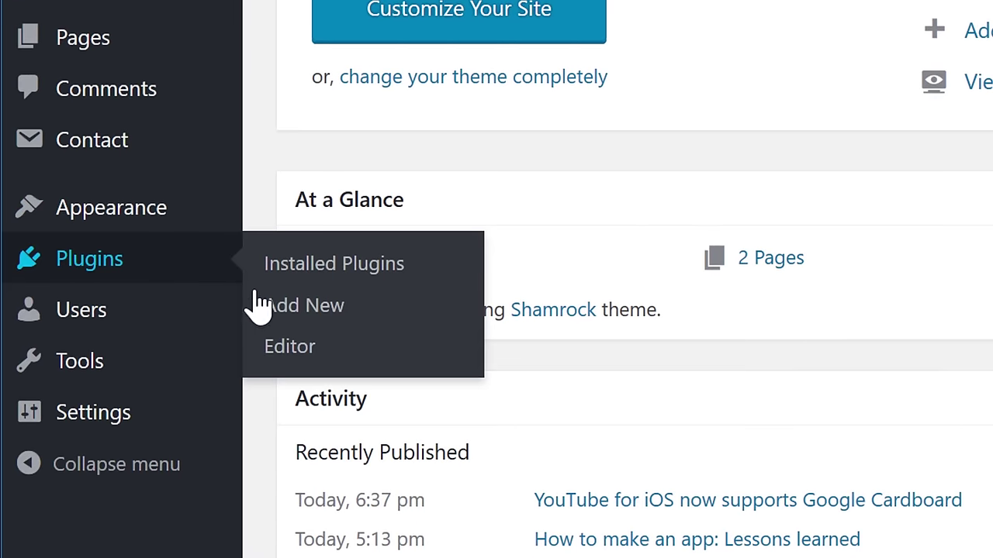
{"action": "left_click", "coordinate": [297, 307]}
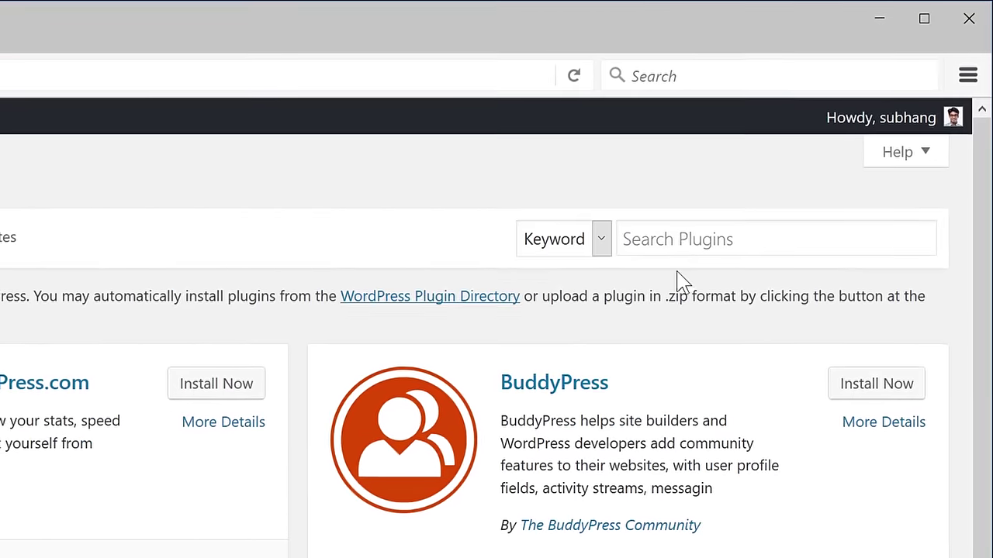
{"action": "left_click", "coordinate": [795, 155]}
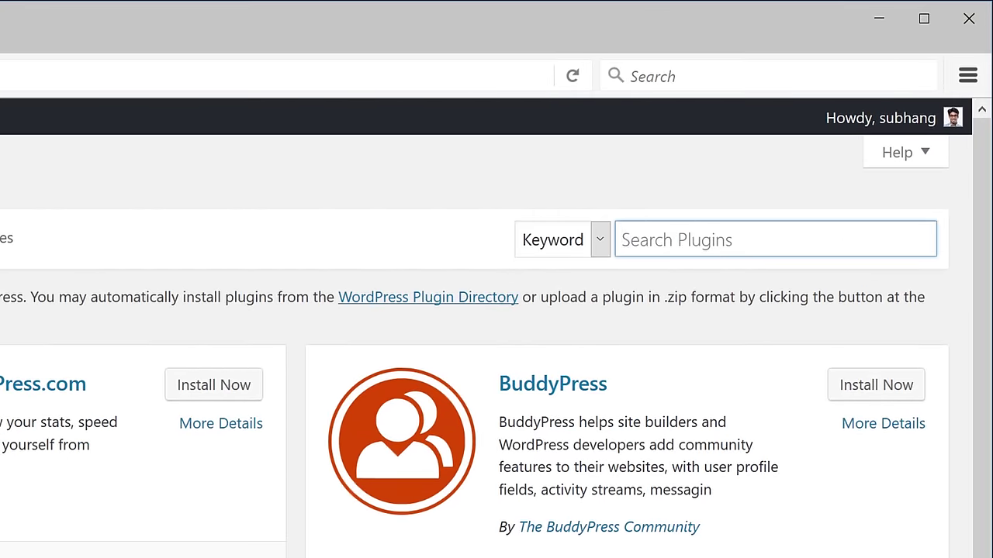
{"action": "type", "text": "social by danny"}
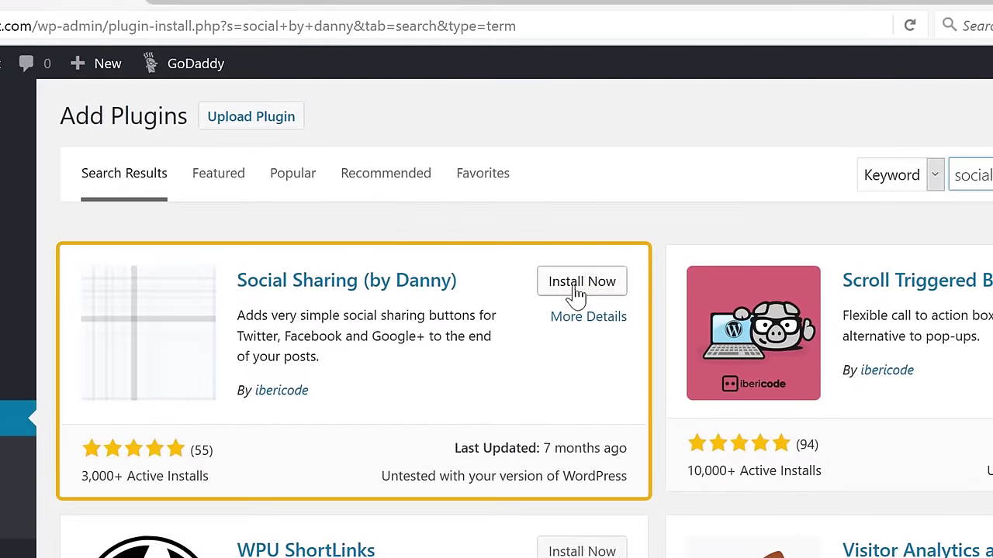
{"action": "left_click", "coordinate": [497, 227]}
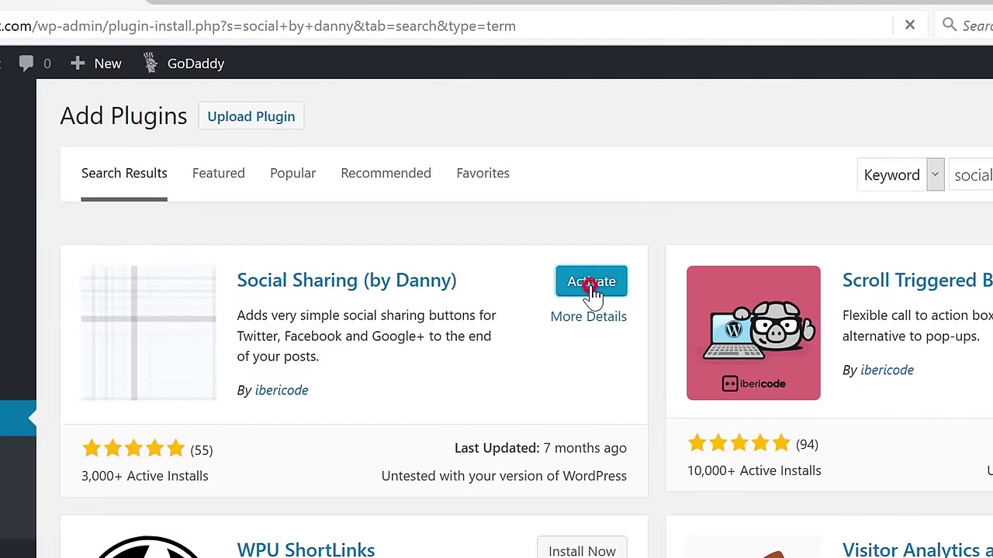
{"action": "left_click", "coordinate": [591, 285]}
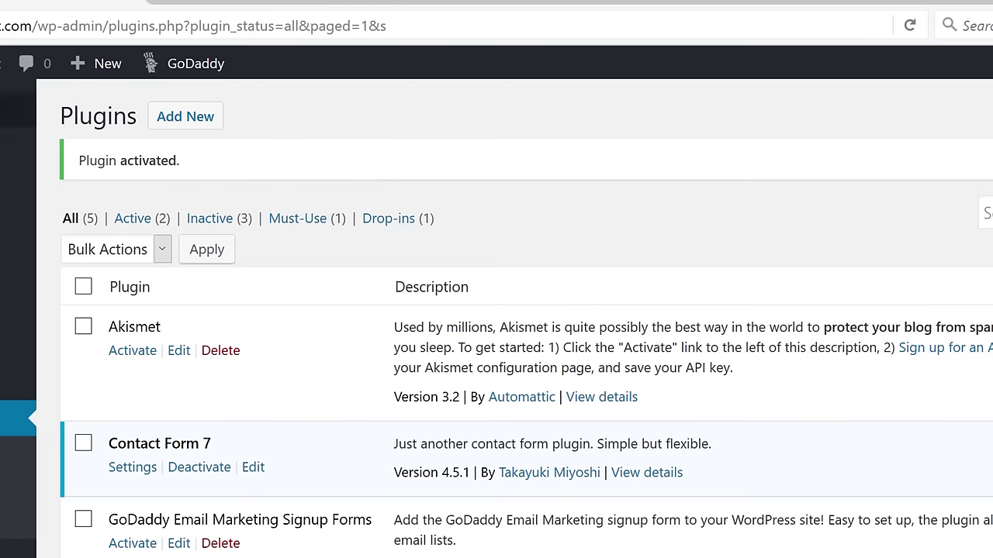
{"action": "mouse_move", "coordinate": [29, 93]}
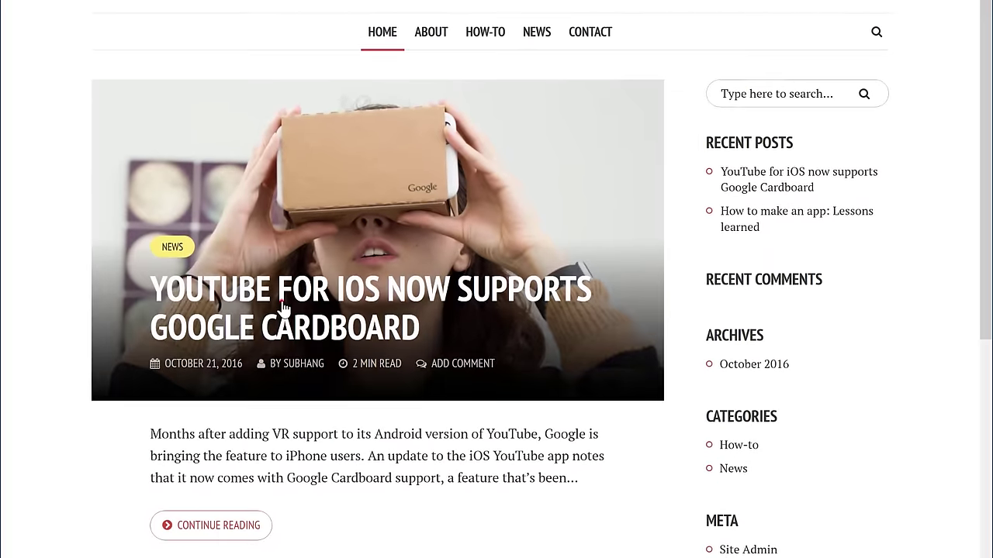
Try the post's Facebook share link, close its popup, and load the demo blog.
{"action": "left_click_drag", "start_coordinate": [980, 6], "coordinate": [980, 218]}
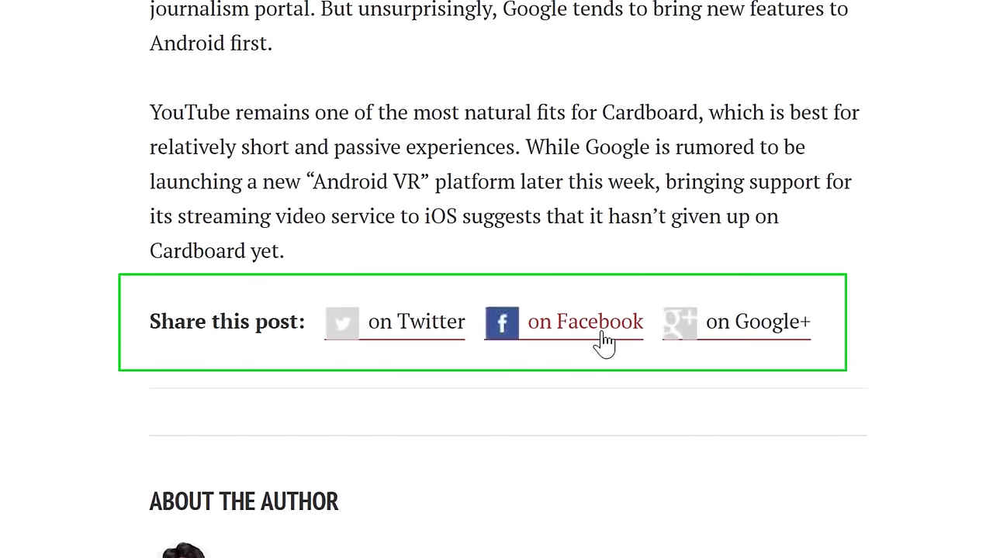
{"action": "left_click", "coordinate": [578, 325]}
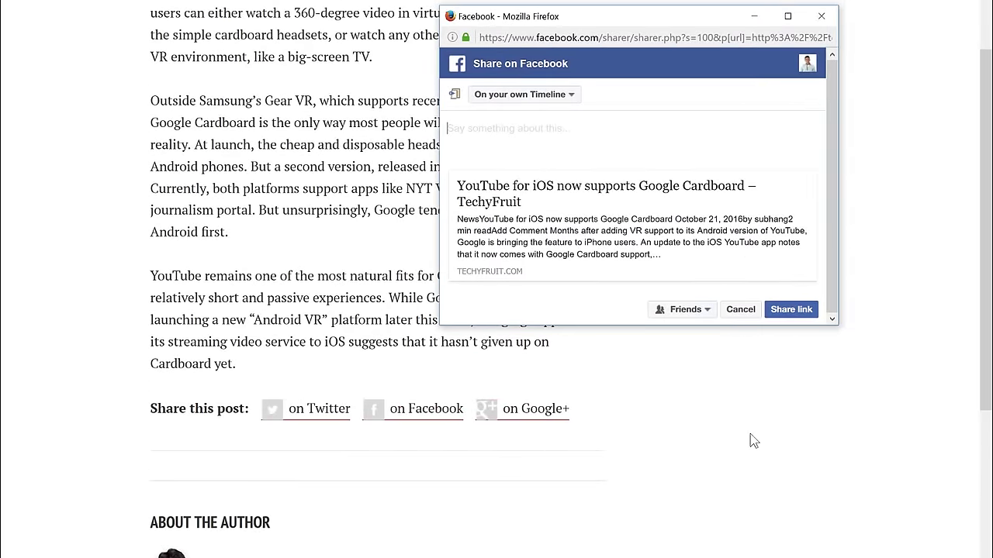
{"action": "left_click", "coordinate": [821, 15]}
{"action": "scroll", "coordinate": [219, 185], "scroll_direction": "up", "scroll_amount": 4}
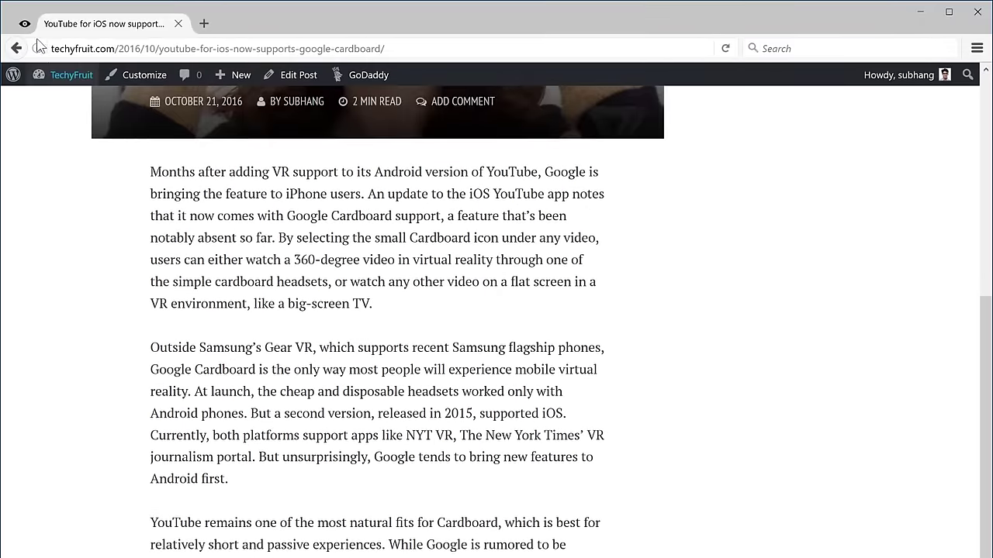
{"action": "left_click", "coordinate": [70, 4]}
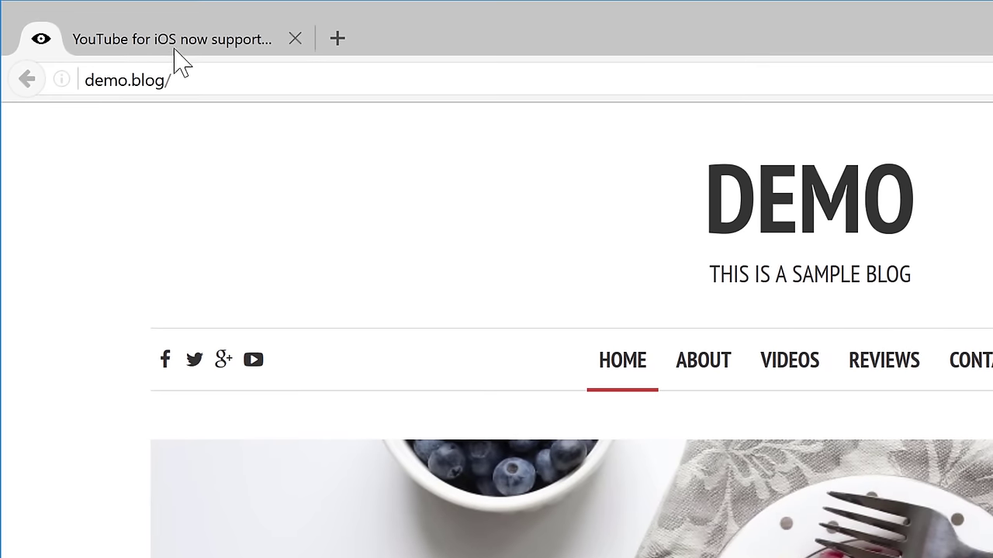
In the Customizer's Menus panel, create a new menu named 'social'.
{"action": "left_click", "coordinate": [174, 43]}
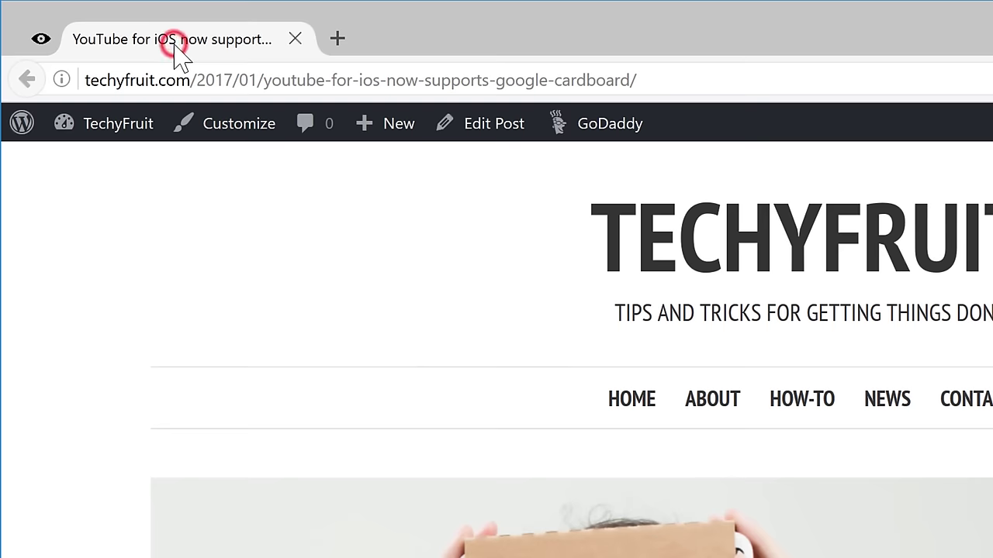
{"action": "left_click", "coordinate": [236, 139]}
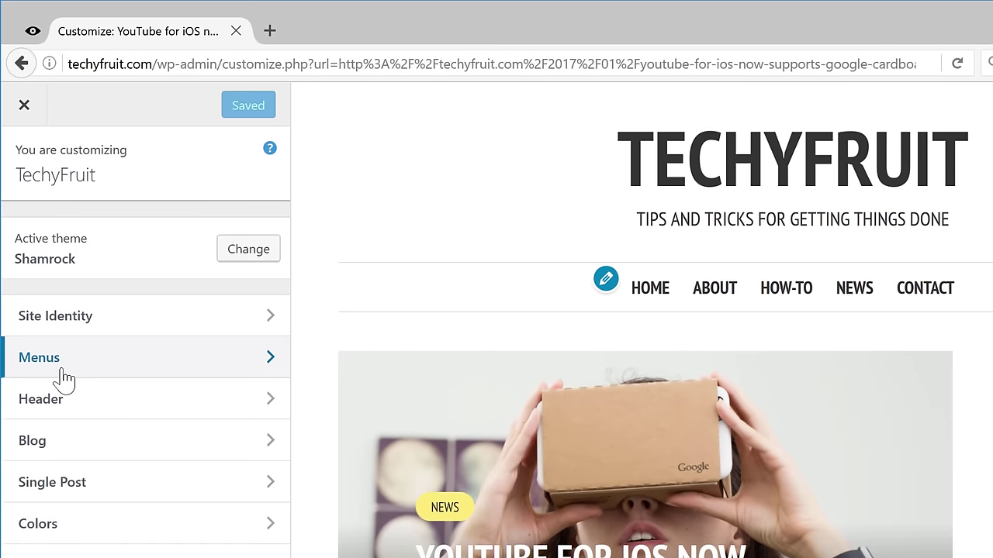
{"action": "left_click", "coordinate": [63, 378]}
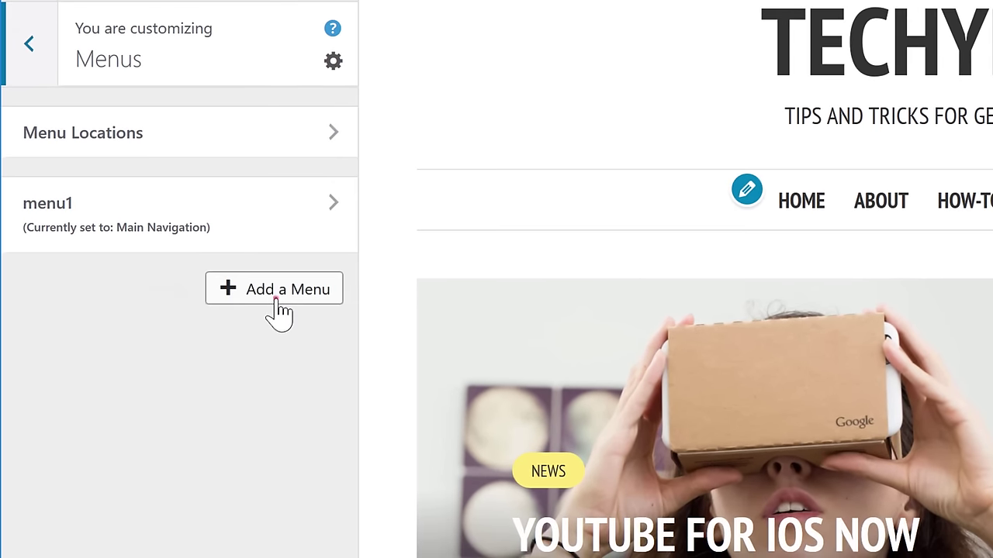
{"action": "left_click", "coordinate": [275, 299]}
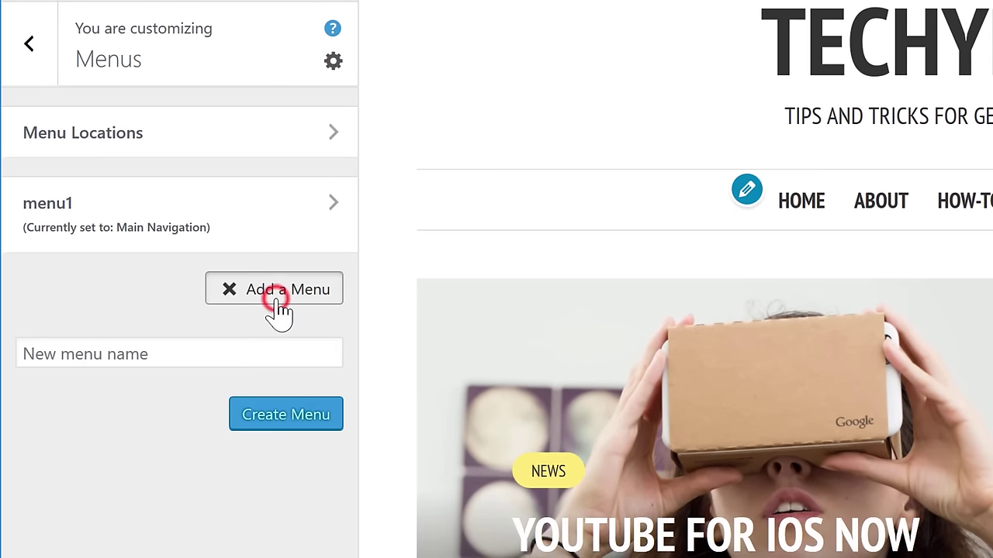
{"action": "left_click", "coordinate": [251, 355]}
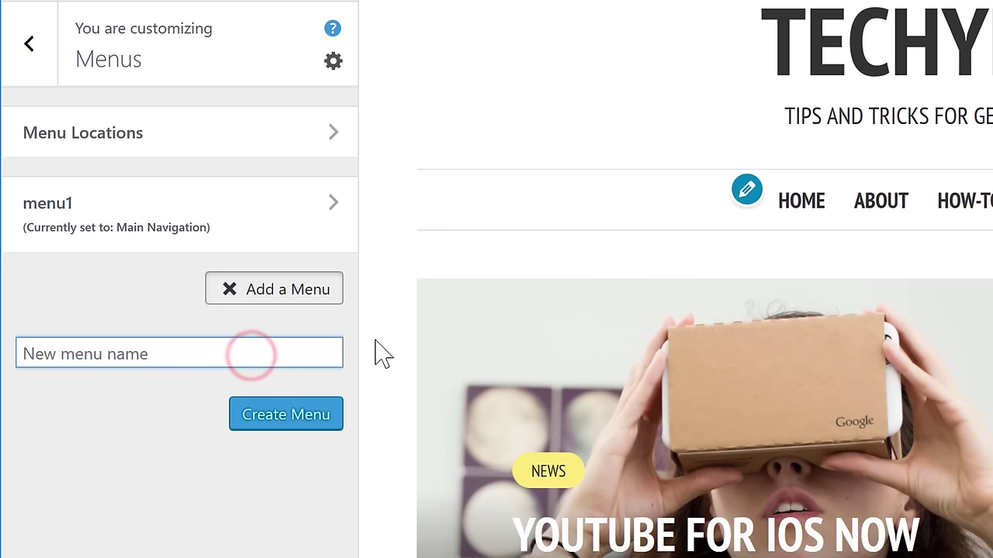
{"action": "type", "text": "social"}
{"action": "left_click", "coordinate": [286, 426]}
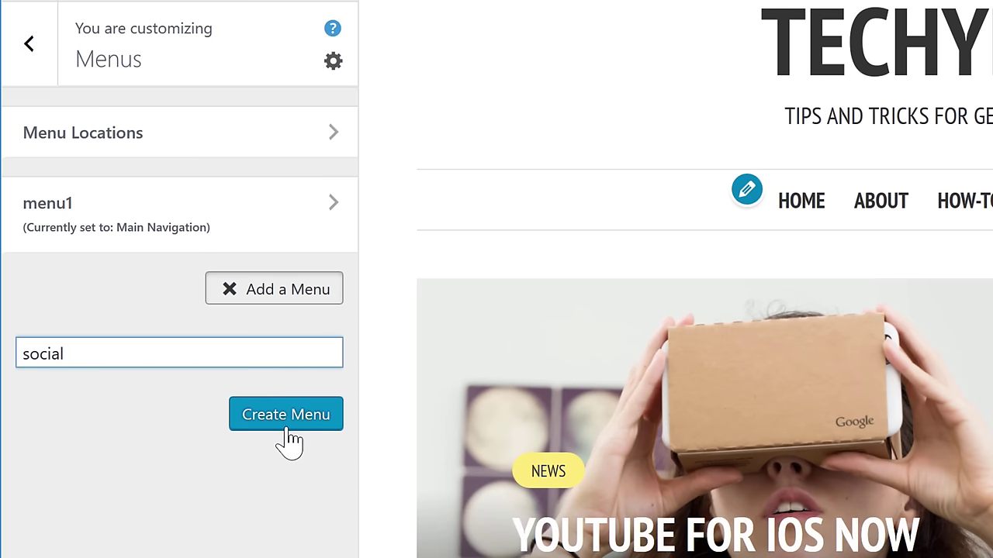
{"action": "left_click", "coordinate": [285, 428]}
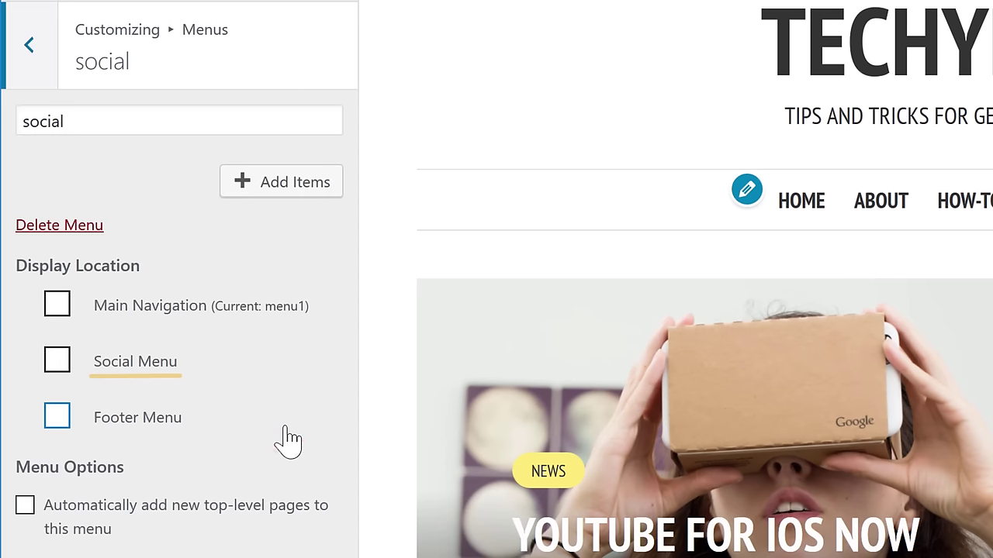
Assign the social menu to the Social Menu location and bring up the Custom Links fields.
{"action": "left_click", "coordinate": [57, 361]}
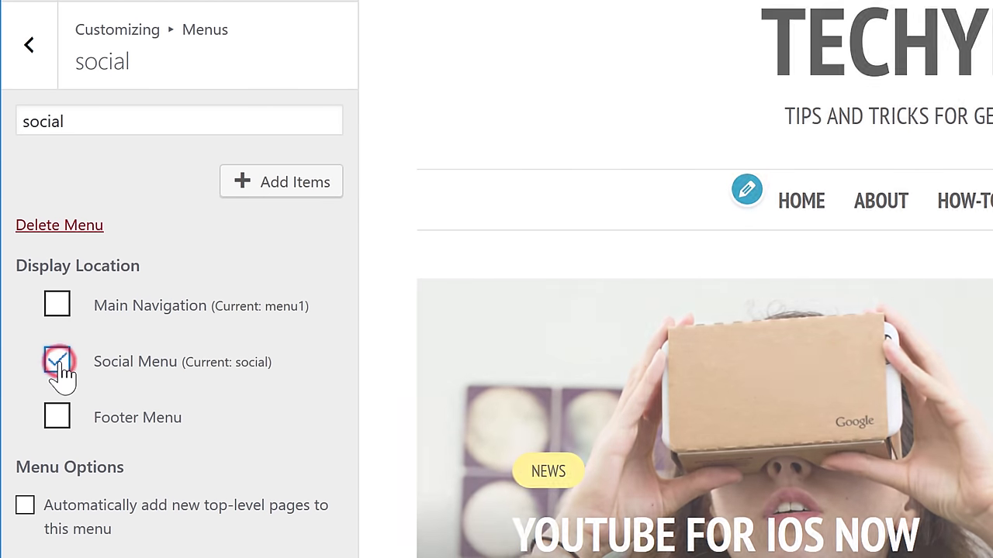
{"action": "left_click", "coordinate": [282, 204]}
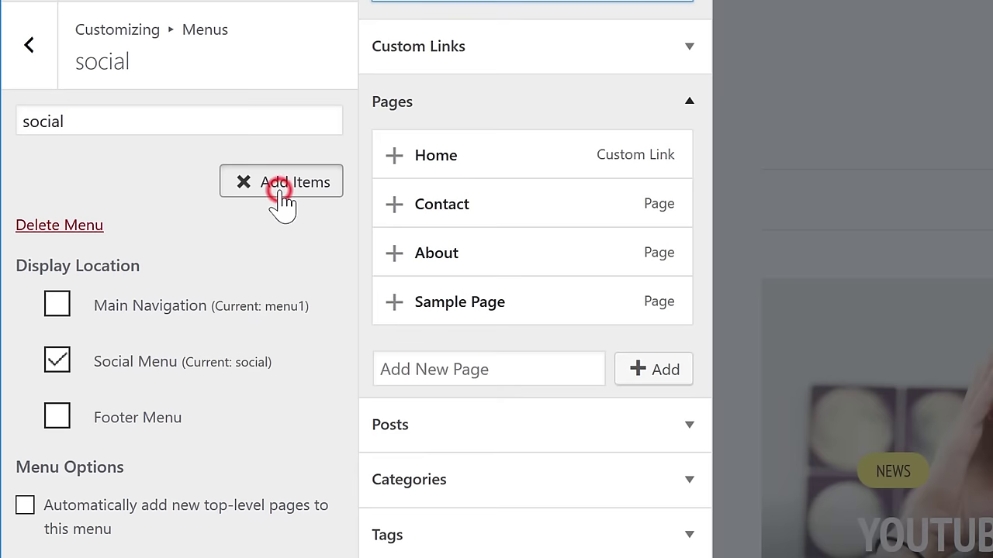
{"action": "left_click", "coordinate": [477, 49]}
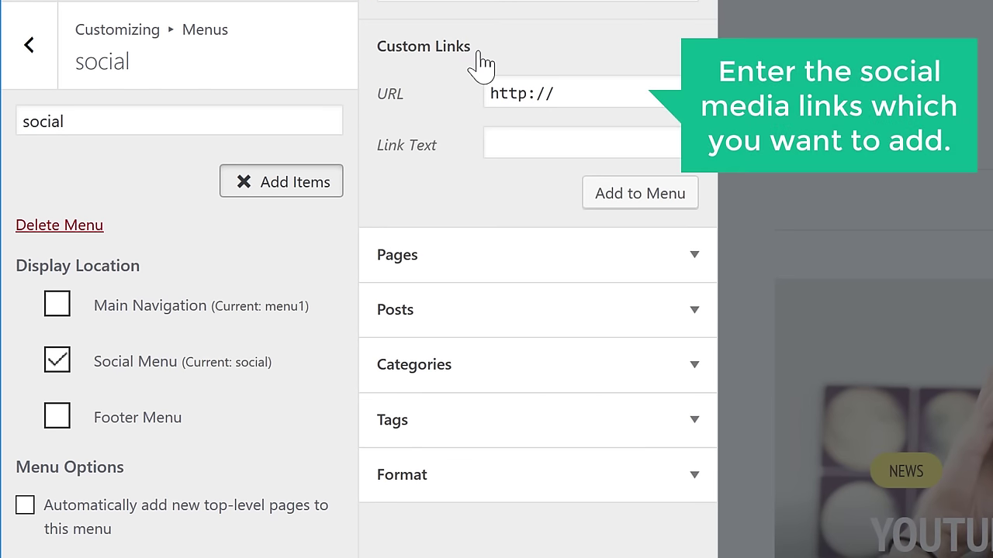
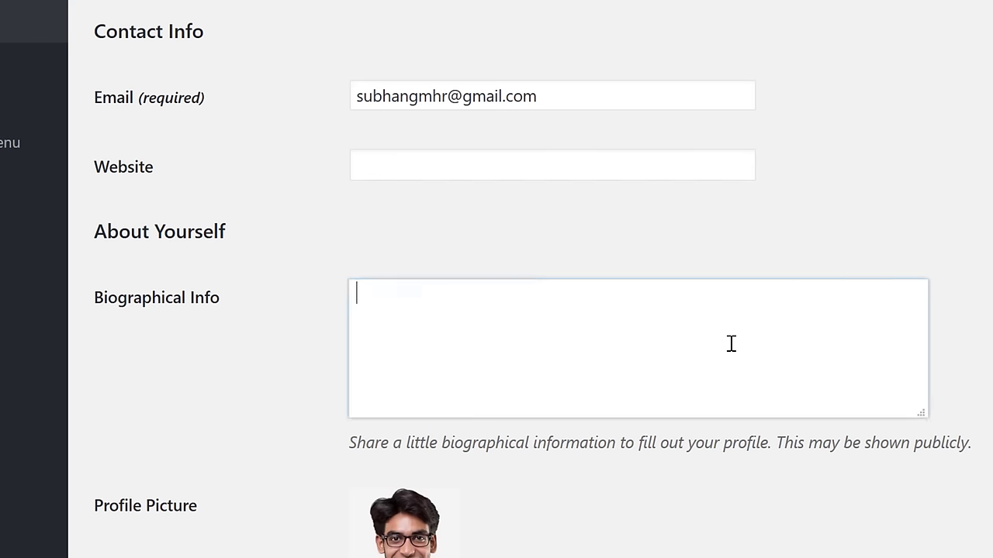
Save the biographical info 'Hi, I'e learn about technology.' to the profile.
{"action": "type", "text": "Hi, I'm Subhang Mishra, an aspiring blogger with an obsession fo"}
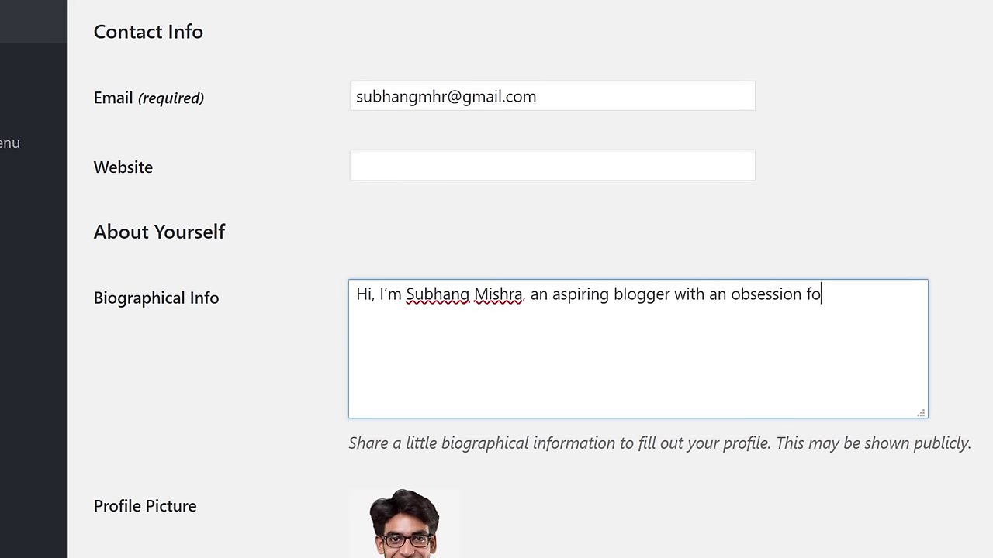
{"action": "type", "text": "e learn about technology."}
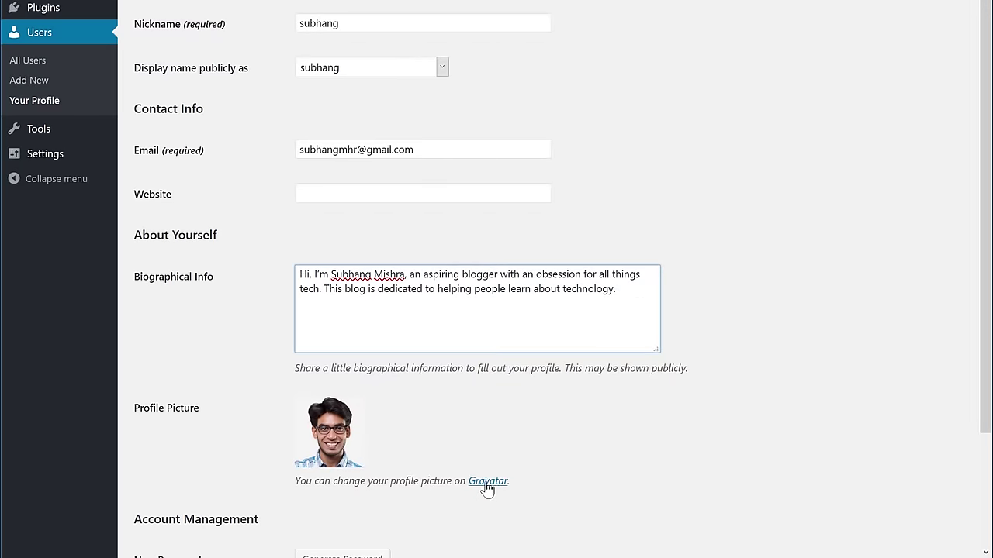
{"action": "scroll", "coordinate": [876, 364], "scroll_direction": "down", "scroll_amount": 3}
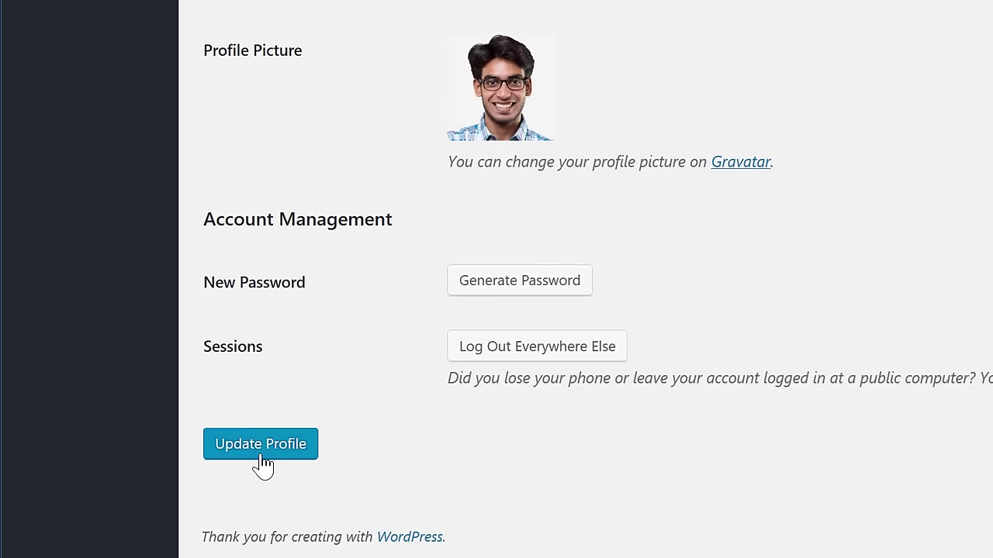
{"action": "left_click", "coordinate": [258, 453]}
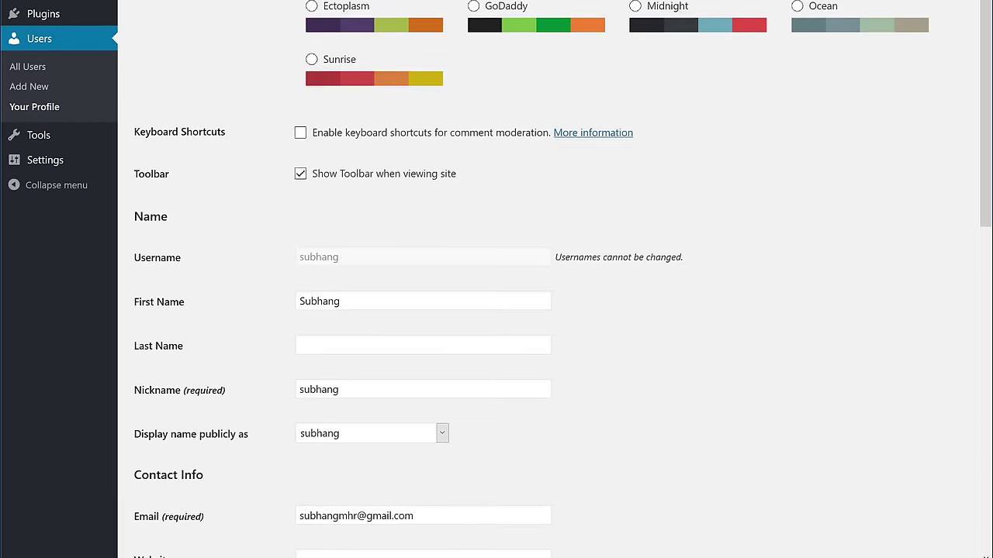
Open the 'YouTube for iOS now supports Google Cardboard' post and check its About the Author box.
{"action": "mouse_move", "coordinate": [65, 102]}
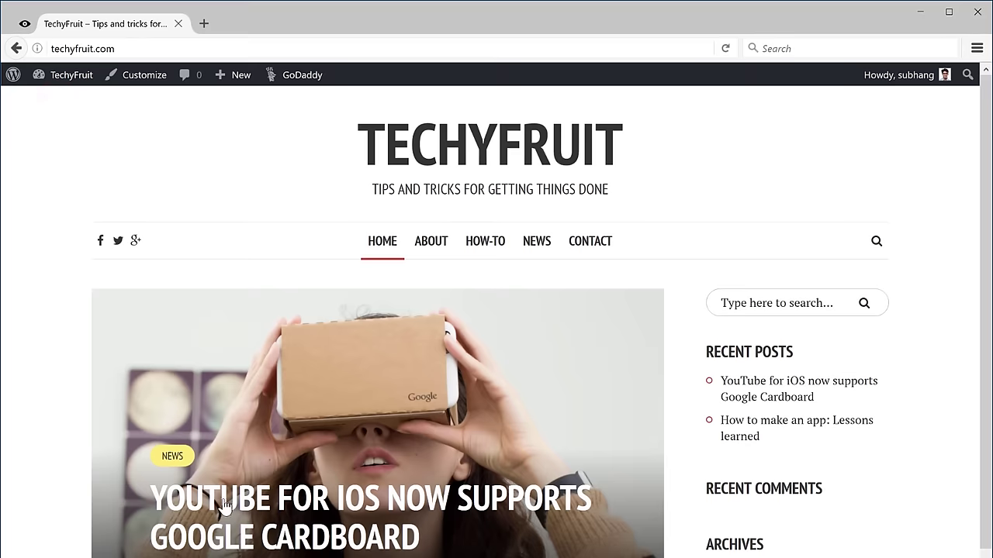
{"action": "left_click", "coordinate": [257, 536]}
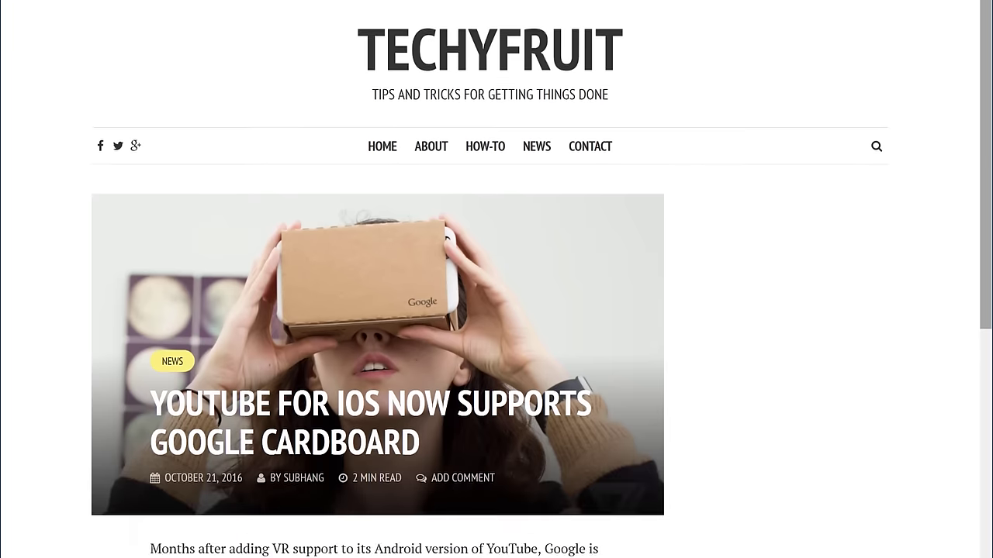
{"action": "scroll", "coordinate": [956, 380], "scroll_direction": "down", "scroll_amount": 8}
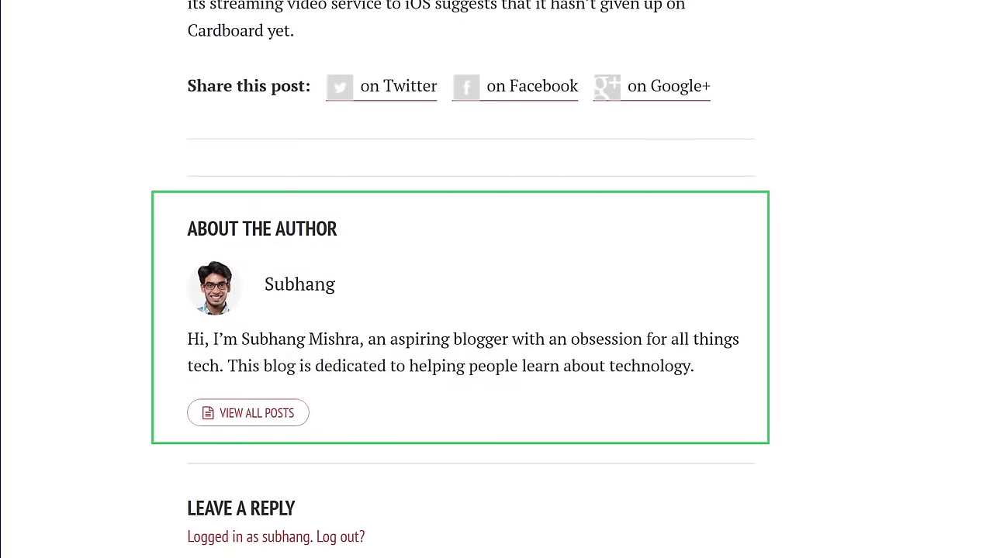
{"action": "scroll", "coordinate": [497, 310], "scroll_direction": "up", "scroll_amount": 5}
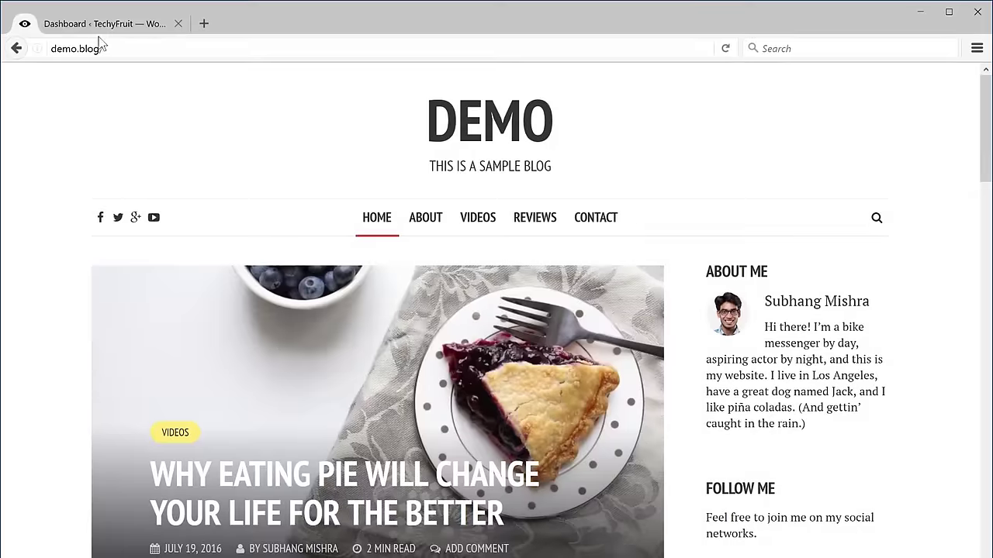
Search 'smart author', install and activate Meks Smart Author Widget, then go to Appearance > Widgets.
{"action": "left_click", "coordinate": [98, 26]}
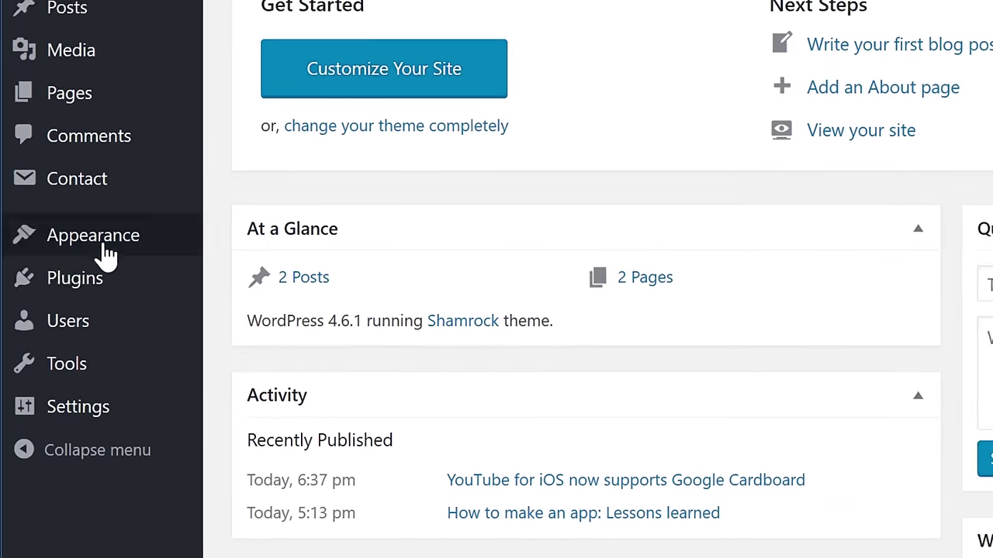
{"action": "mouse_move", "coordinate": [56, 376]}
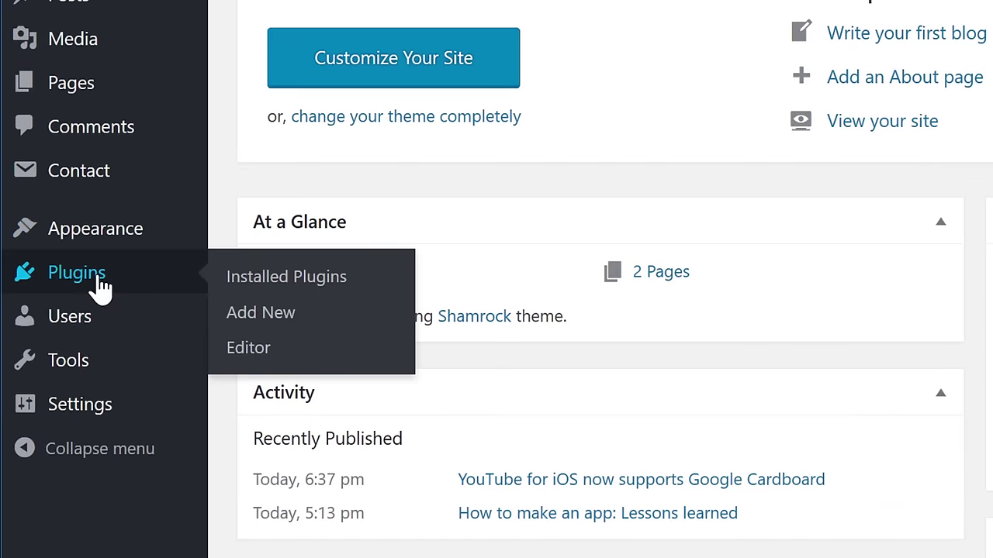
{"action": "left_click", "coordinate": [263, 324]}
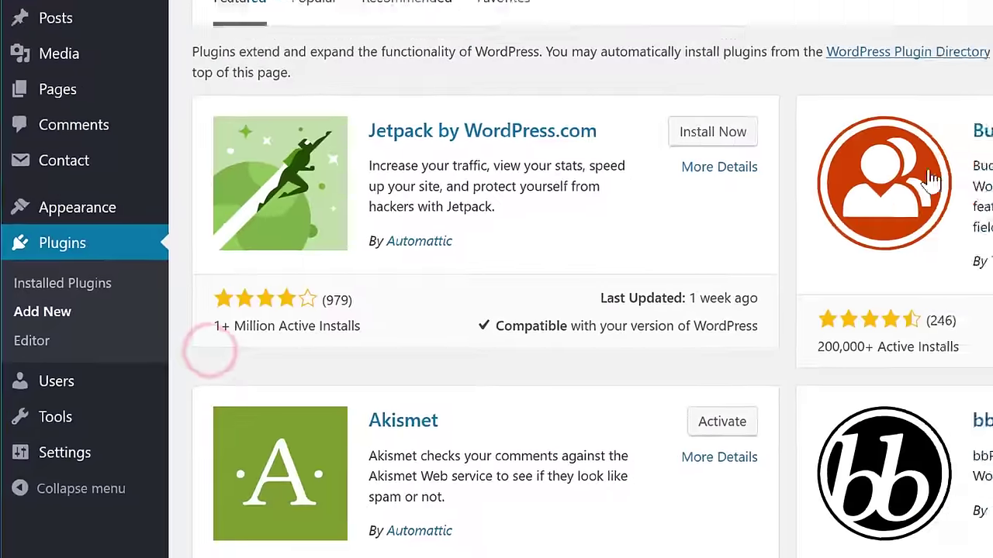
{"action": "left_click", "coordinate": [768, 153]}
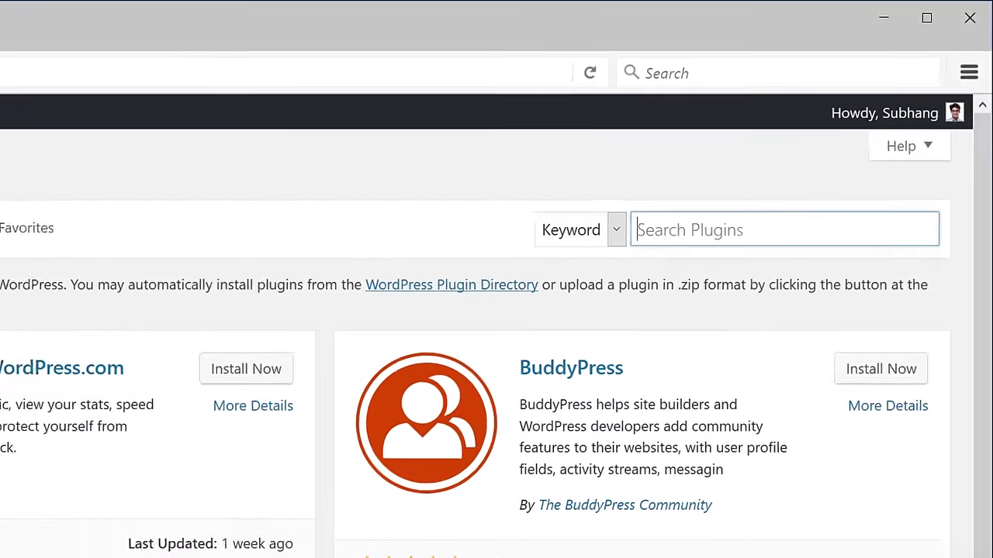
{"action": "type", "text": "smart aut"}
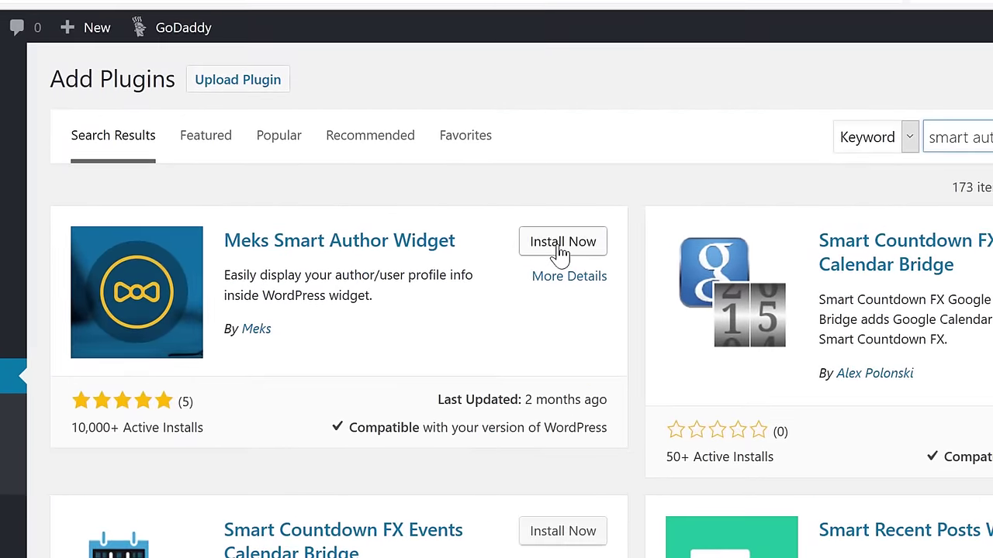
{"action": "left_click", "coordinate": [560, 244]}
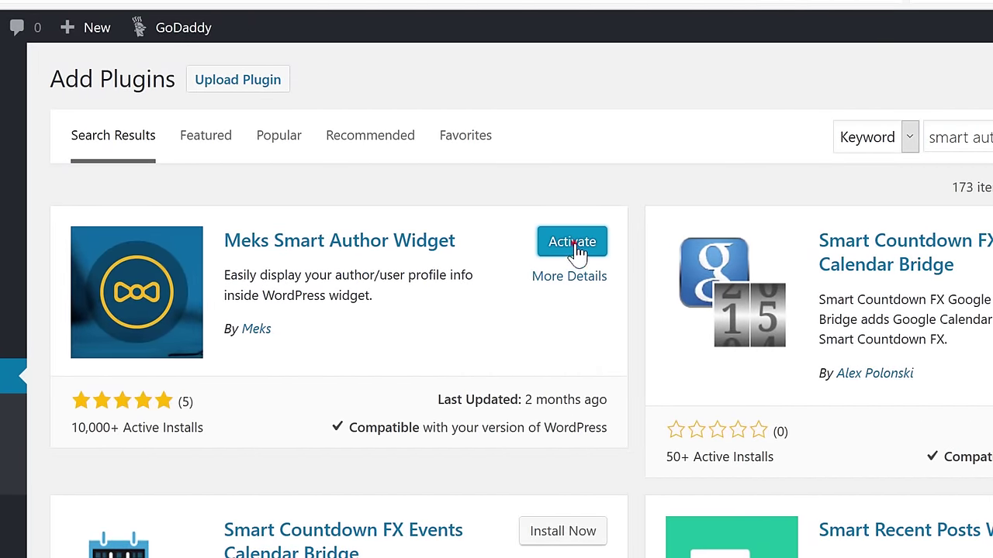
{"action": "left_click", "coordinate": [573, 243]}
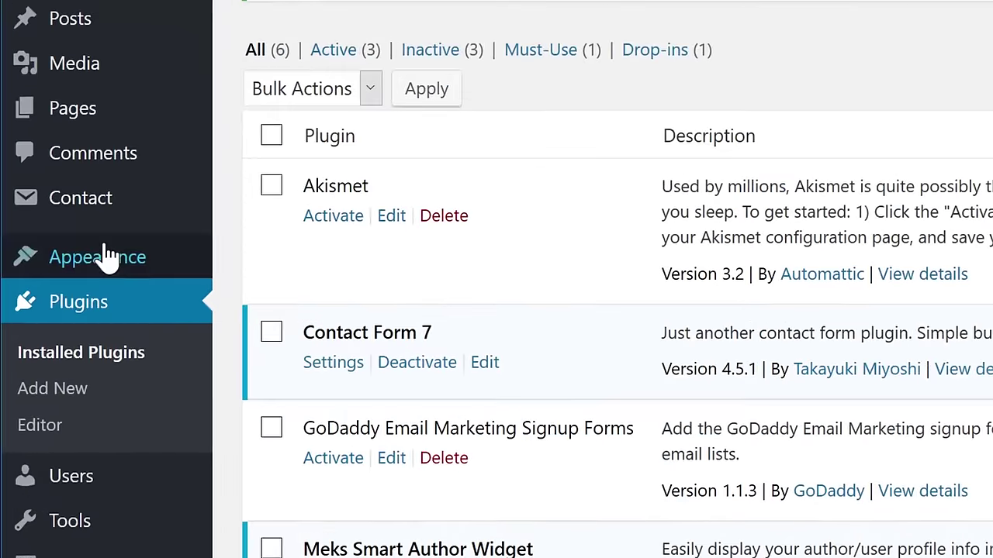
{"action": "mouse_move", "coordinate": [58, 297]}
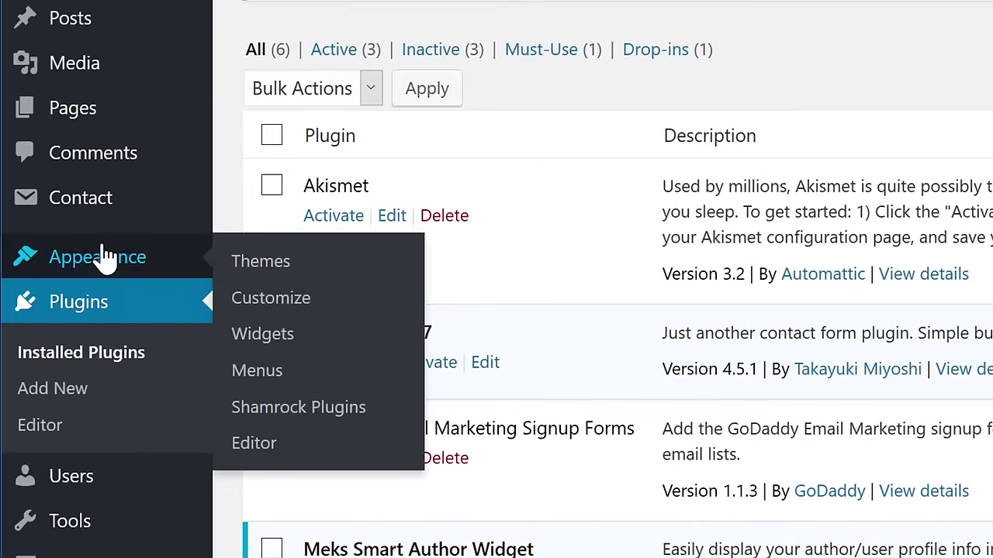
{"action": "left_click", "coordinate": [262, 341]}
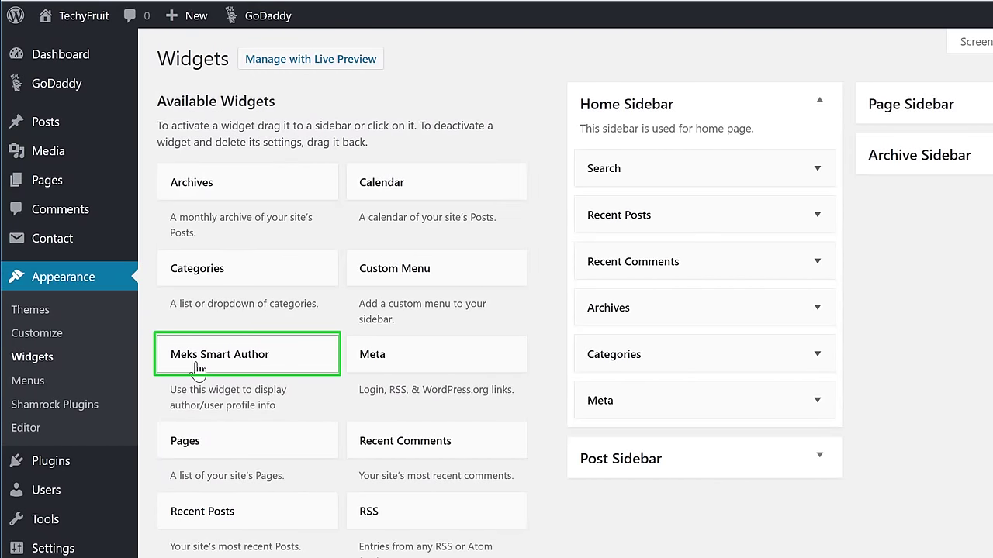
Drop a Meks Smart Author widget into the Post Sidebar and retitle it 'About Me'.
{"action": "left_click_drag", "start_coordinate": [196, 367], "coordinate": [651, 514]}
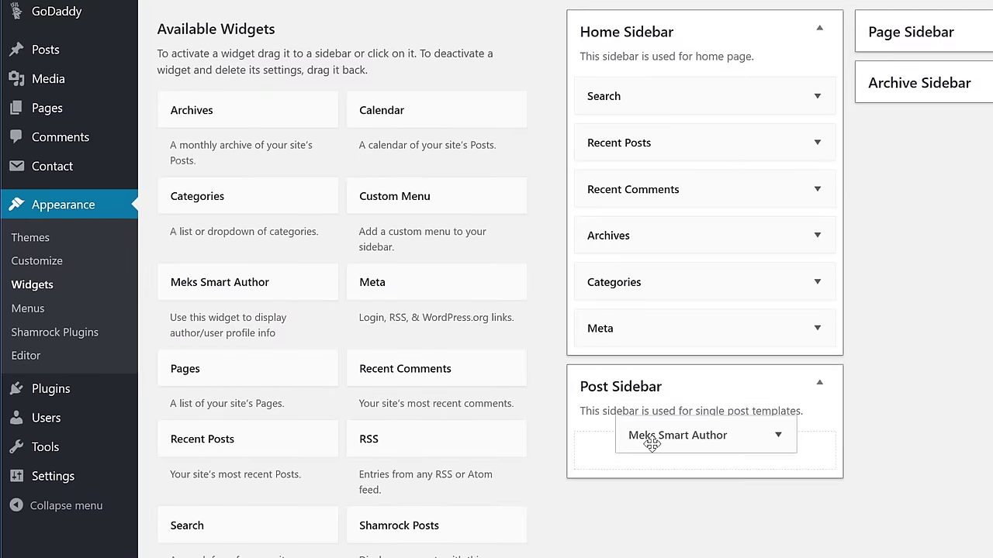
{"action": "left_click_drag", "start_coordinate": [652, 442], "coordinate": [651, 440]}
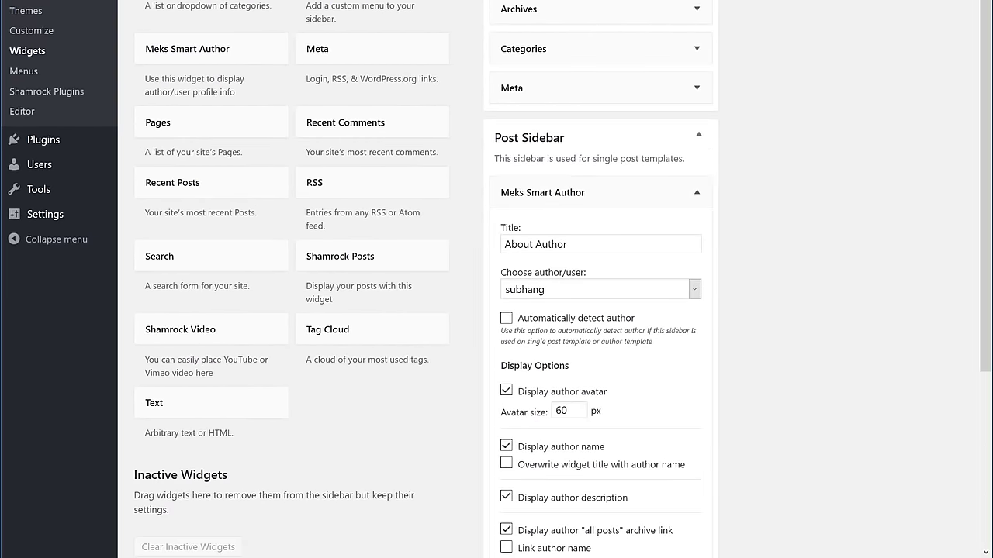
{"action": "triple_click", "coordinate": [661, 245]}
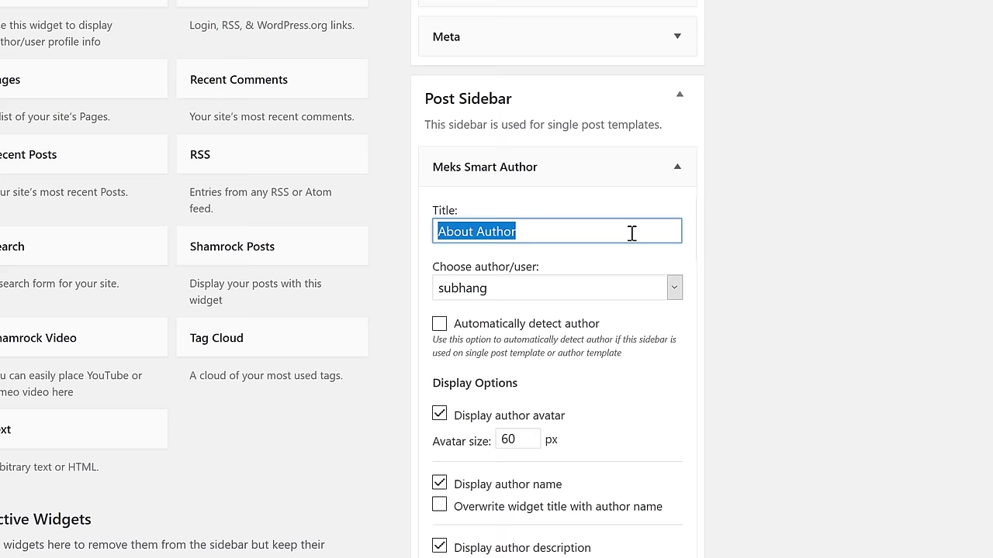
{"action": "type", "text": "Abo"}
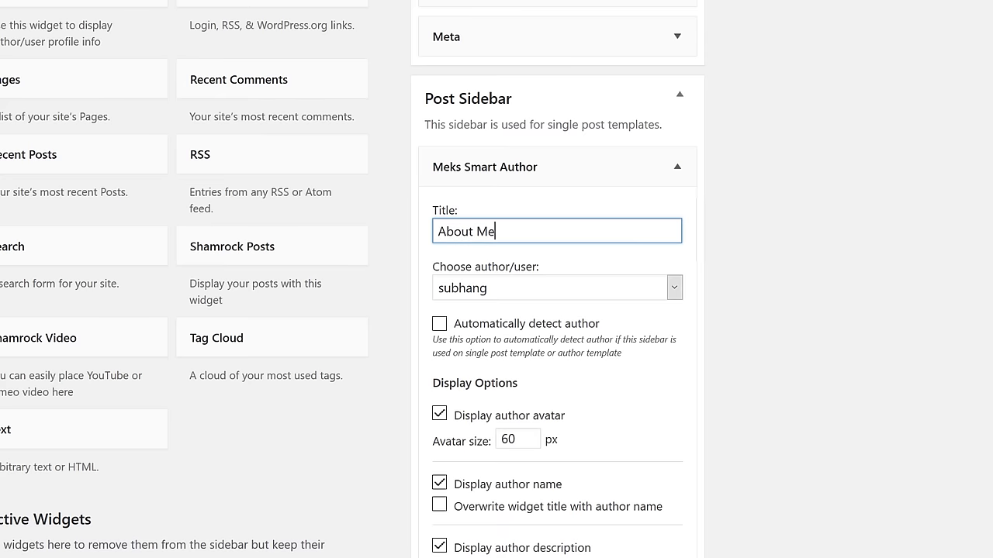
{"action": "scroll", "coordinate": [953, 188], "scroll_direction": "down", "scroll_amount": 2}
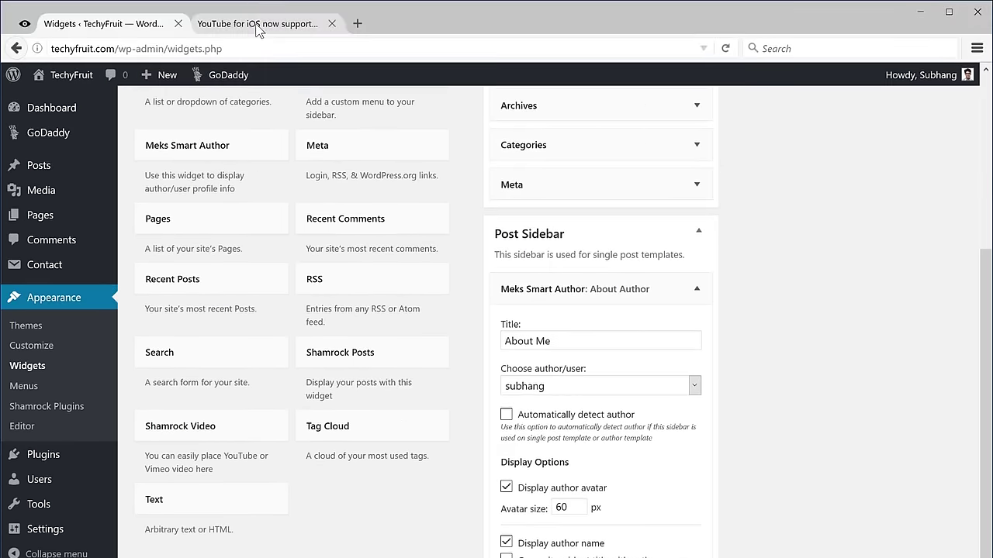
Reload the blog post to see the new About Me author box, then return to Widgets.
{"action": "left_click", "coordinate": [256, 24]}
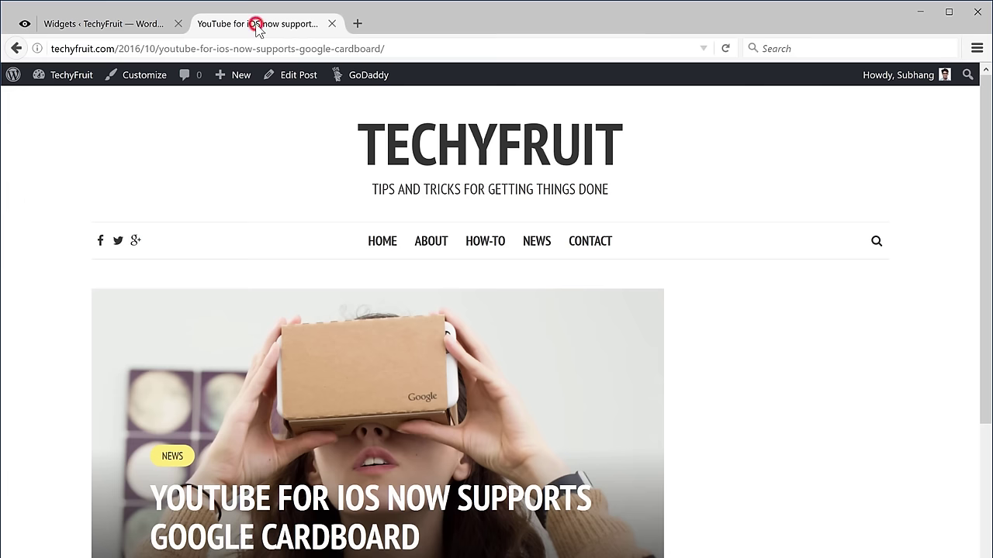
{"action": "right_click", "coordinate": [216, 154]}
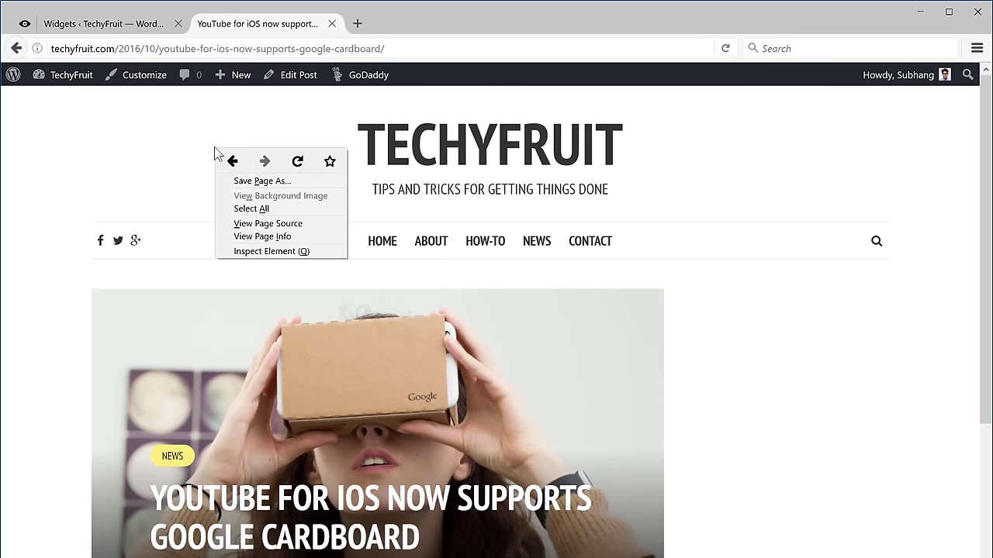
{"action": "left_click", "coordinate": [297, 162]}
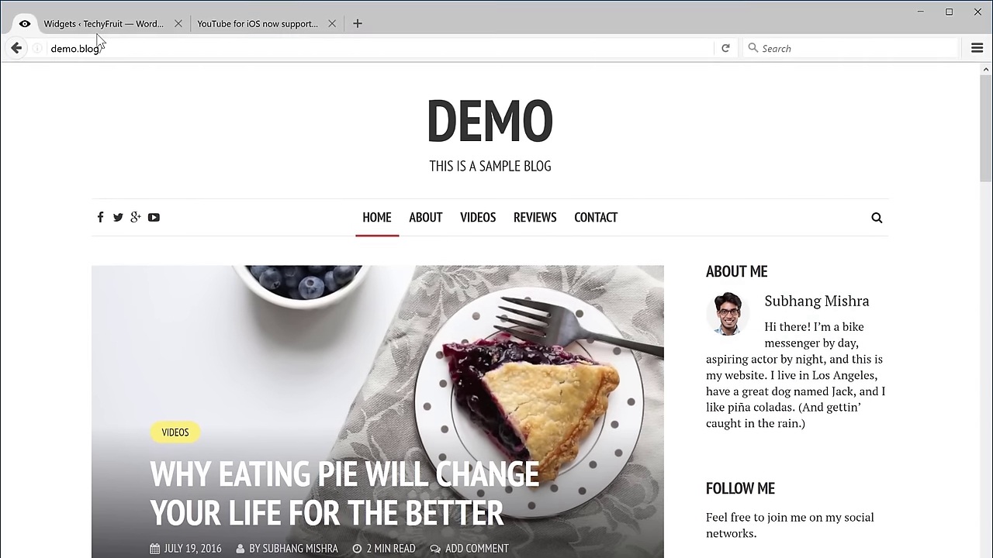
{"action": "left_click", "coordinate": [98, 30]}
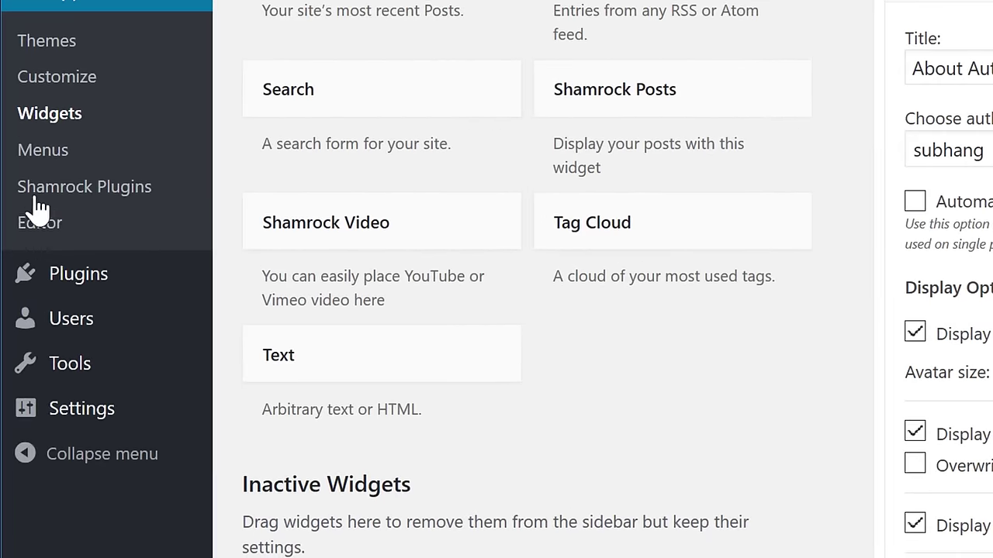
Search 'smart social', install and activate Meks Smart Social Widget, then go to Widgets.
{"action": "mouse_move", "coordinate": [35, 455]}
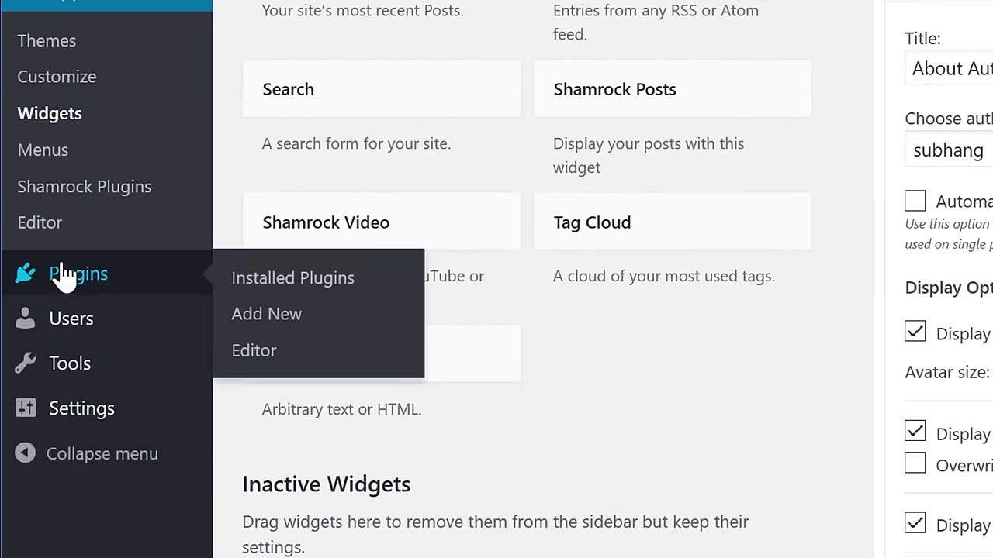
{"action": "left_click", "coordinate": [281, 315]}
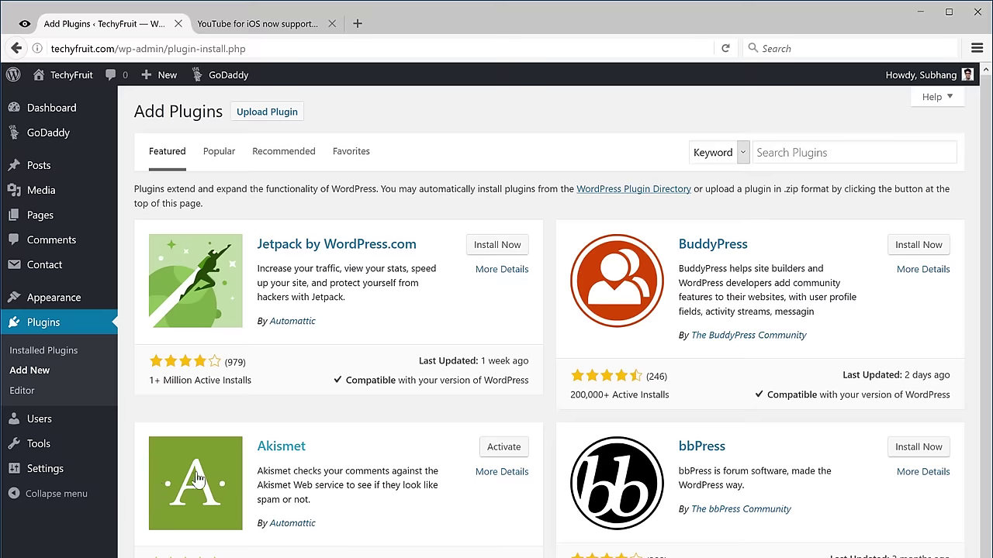
{"action": "left_click", "coordinate": [781, 155]}
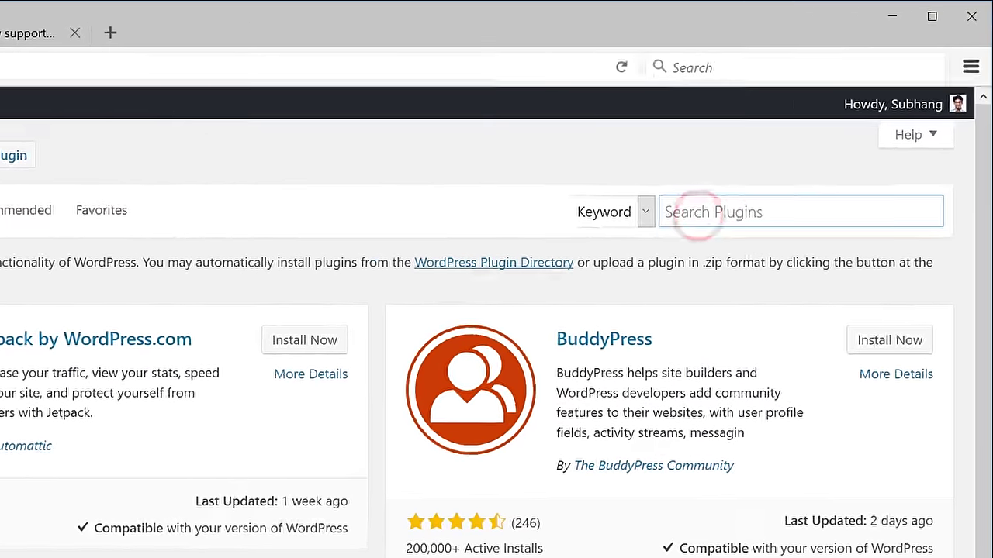
{"action": "type", "text": "smart socia"}
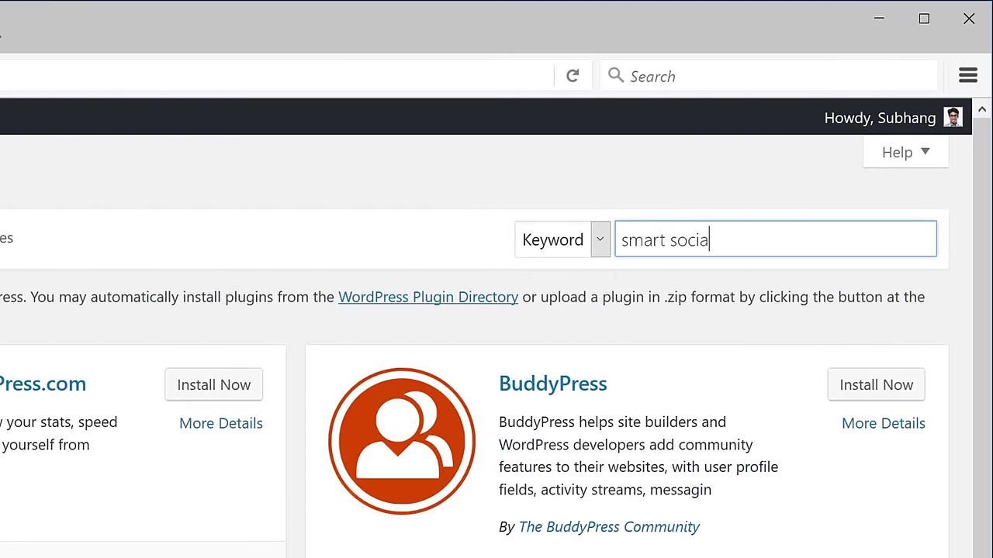
{"action": "type", "text": "l"}
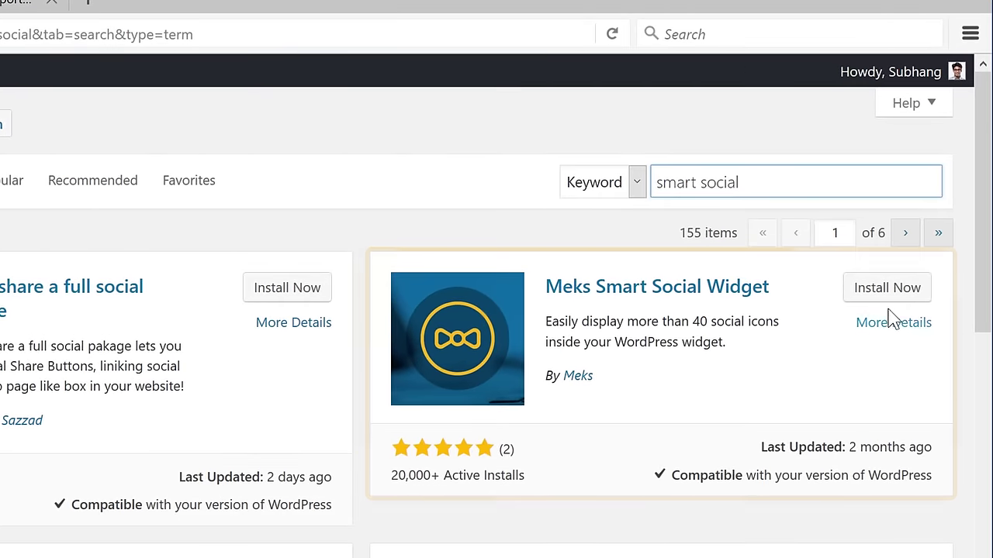
{"action": "left_click", "coordinate": [887, 297]}
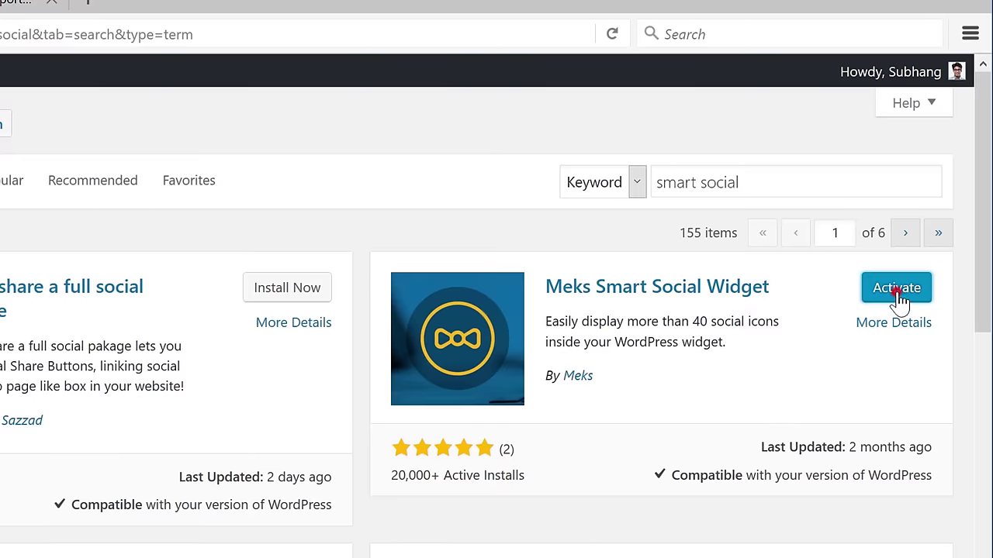
{"action": "left_click", "coordinate": [898, 295]}
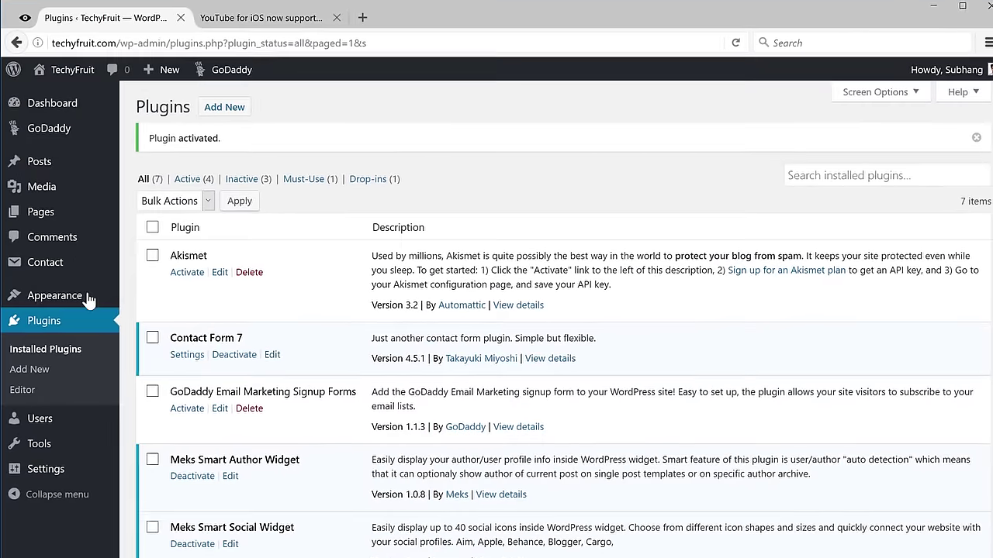
{"action": "mouse_move", "coordinate": [90, 300]}
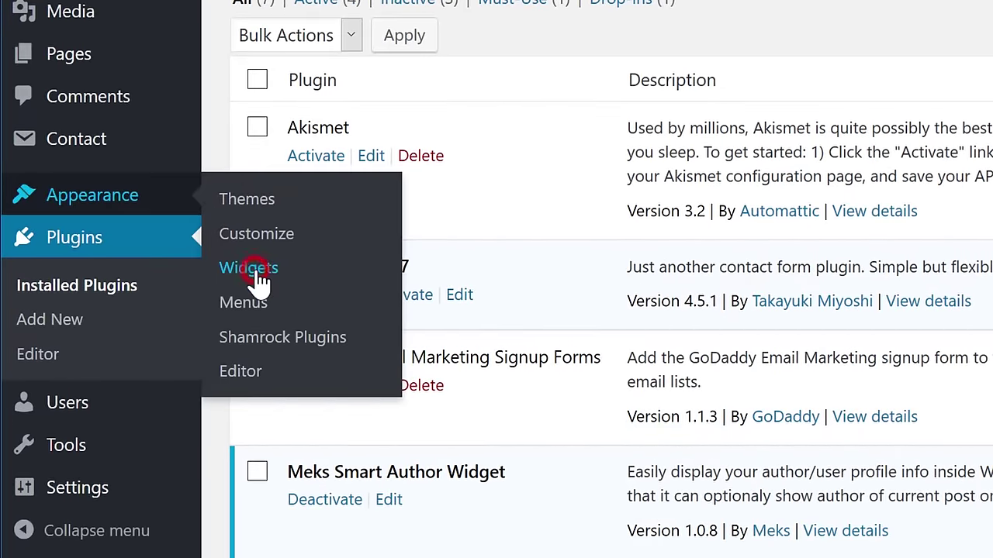
{"action": "left_click", "coordinate": [255, 269]}
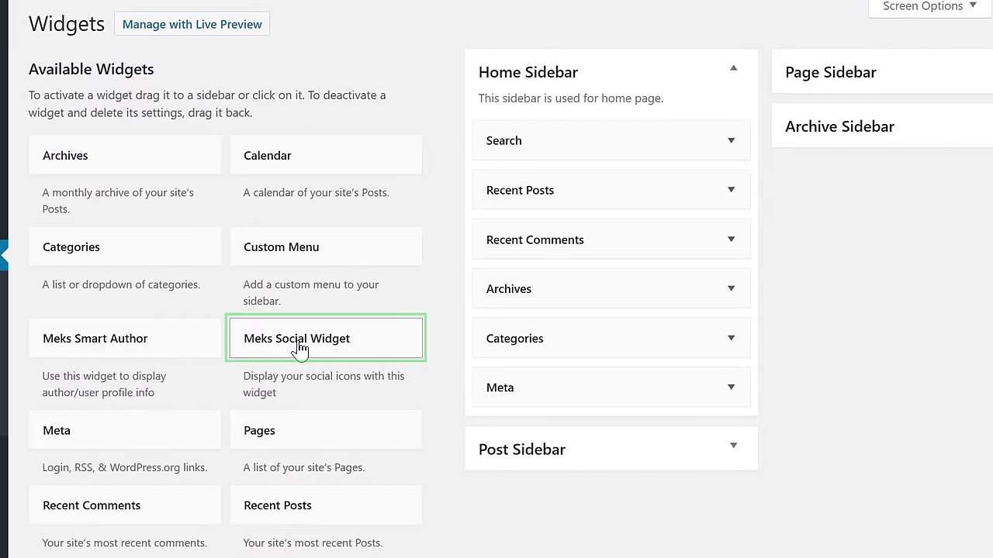
Add a Meks Social Widget to the Post Sidebar with intro 'Feel free to join me on my social networks.'.
{"action": "left_click_drag", "start_coordinate": [349, 365], "coordinate": [595, 435]}
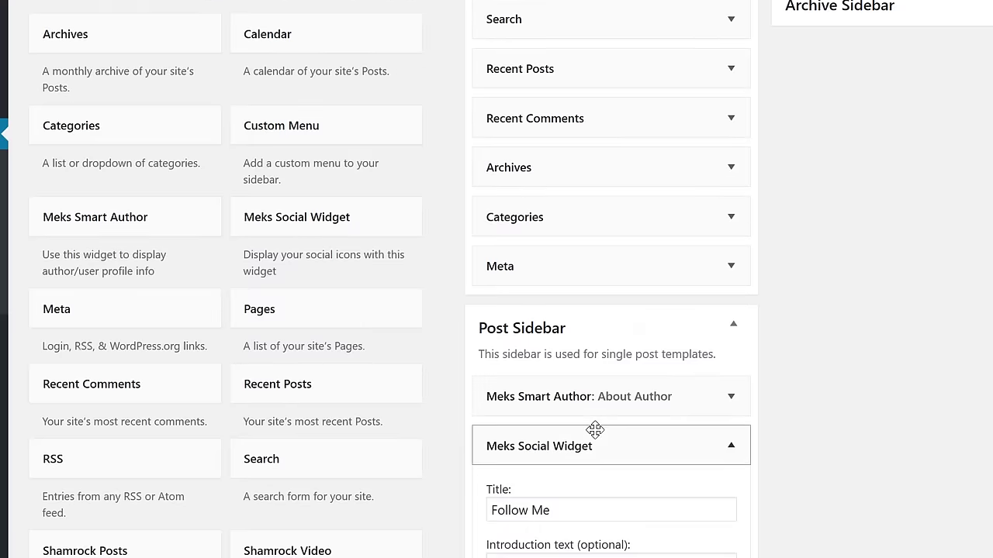
{"action": "scroll", "coordinate": [986, 163], "scroll_direction": "down", "scroll_amount": 5}
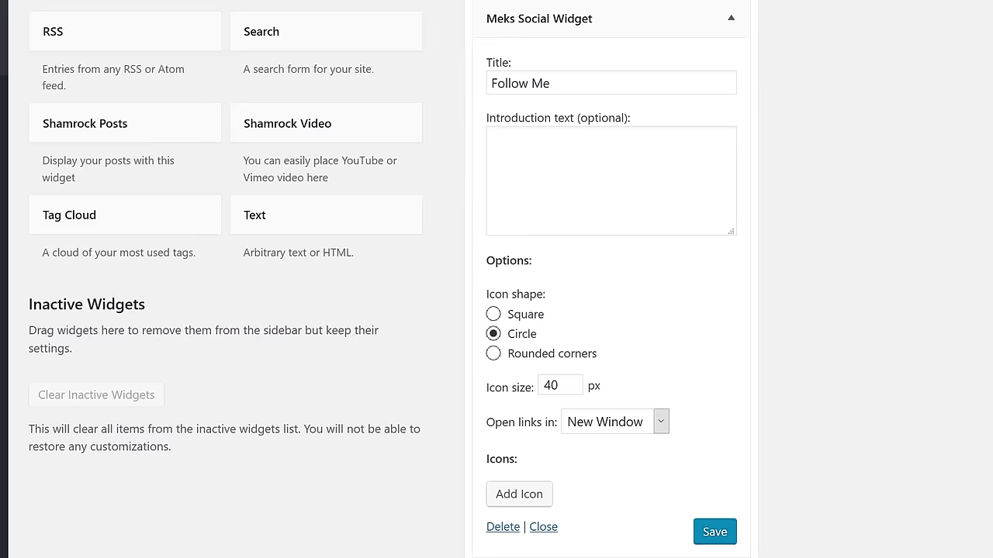
{"action": "left_click", "coordinate": [669, 154]}
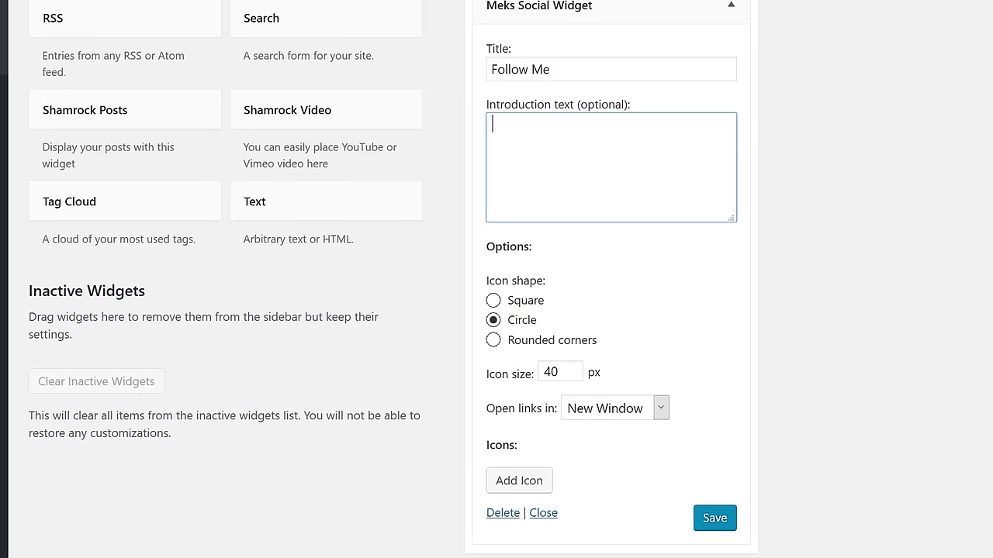
{"action": "type", "text": "Feel free to join me on my social networks."}
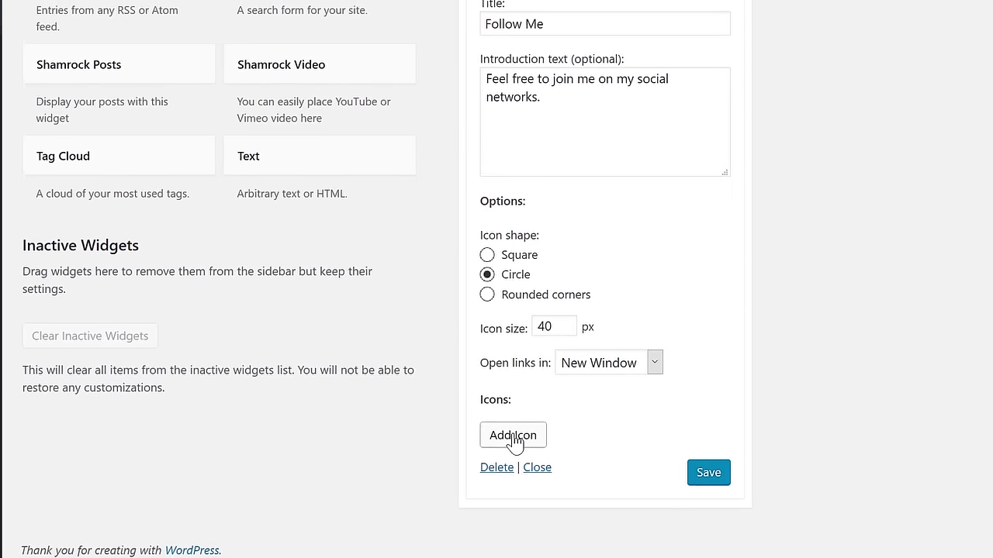
{"action": "left_click", "coordinate": [515, 480]}
{"action": "left_click", "coordinate": [543, 478]}
{"action": "key", "text": "f"}
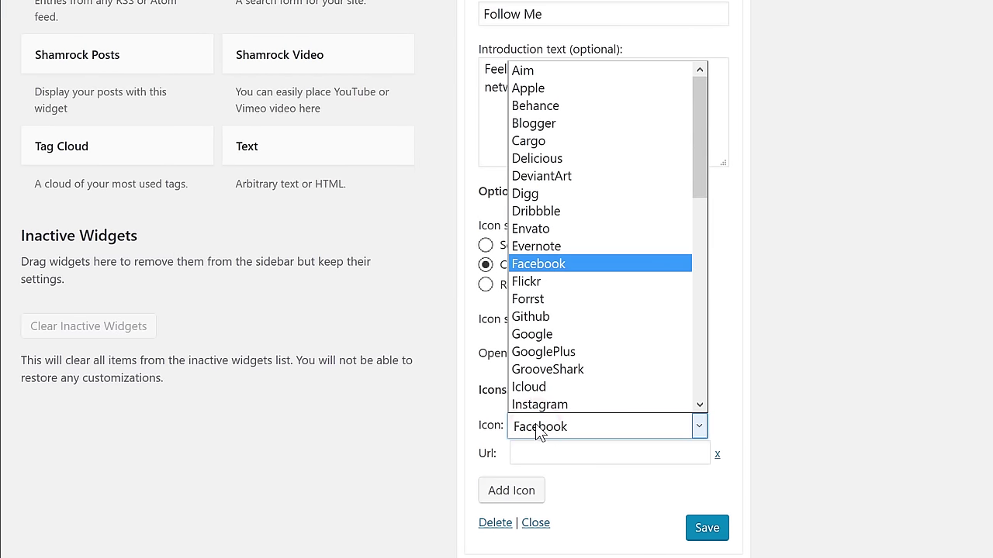
{"action": "key", "text": "Return"}
{"action": "left_click", "coordinate": [541, 453]}
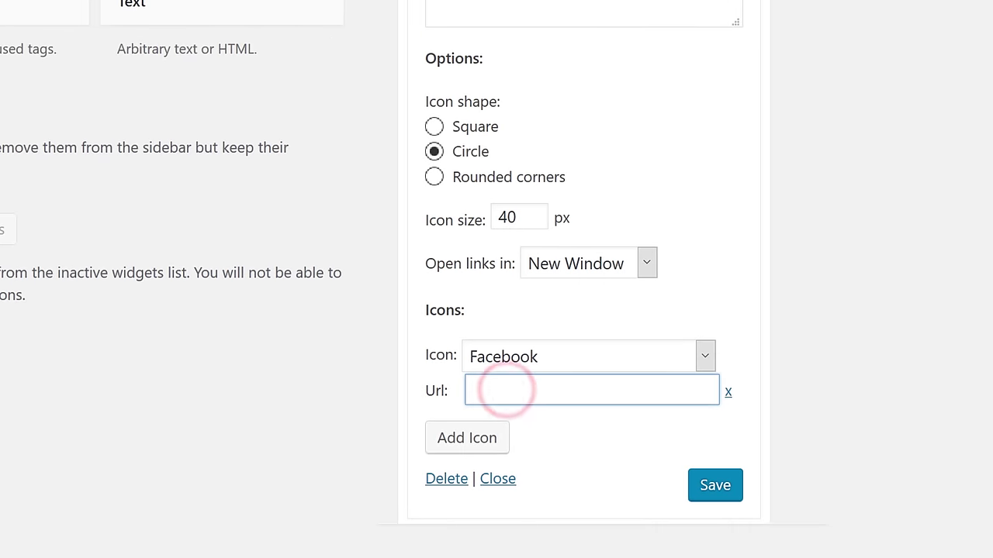
{"action": "type", "text": "https://www.facebook.com/Techyfruit"}
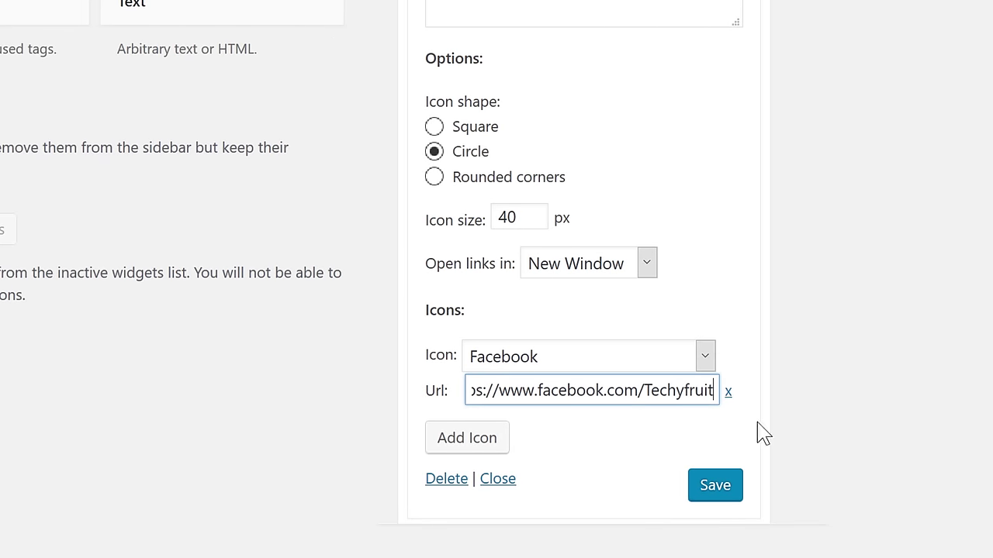
{"action": "left_click", "coordinate": [468, 439]}
{"action": "left_click", "coordinate": [518, 465]}
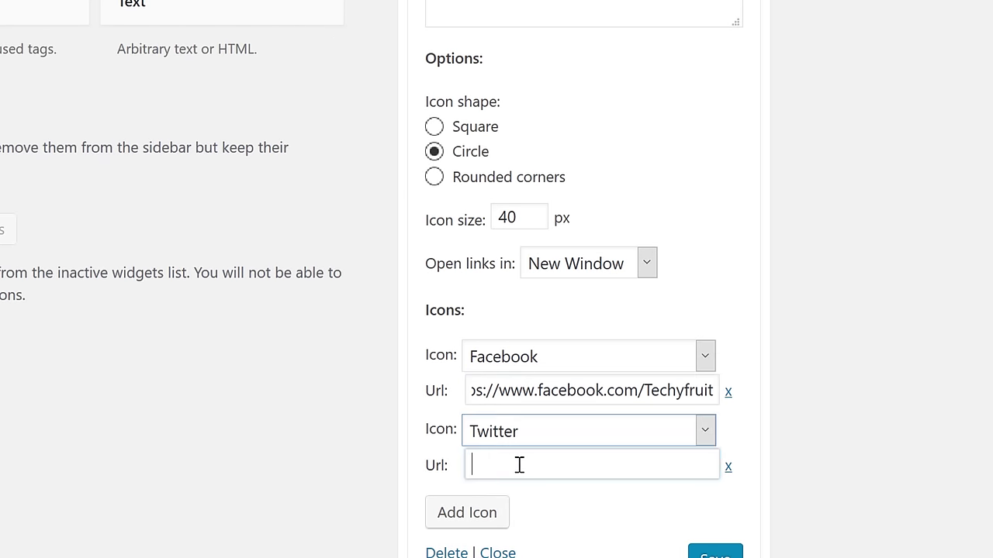
{"action": "type", "text": "https://twitter.com/Techyfruit"}
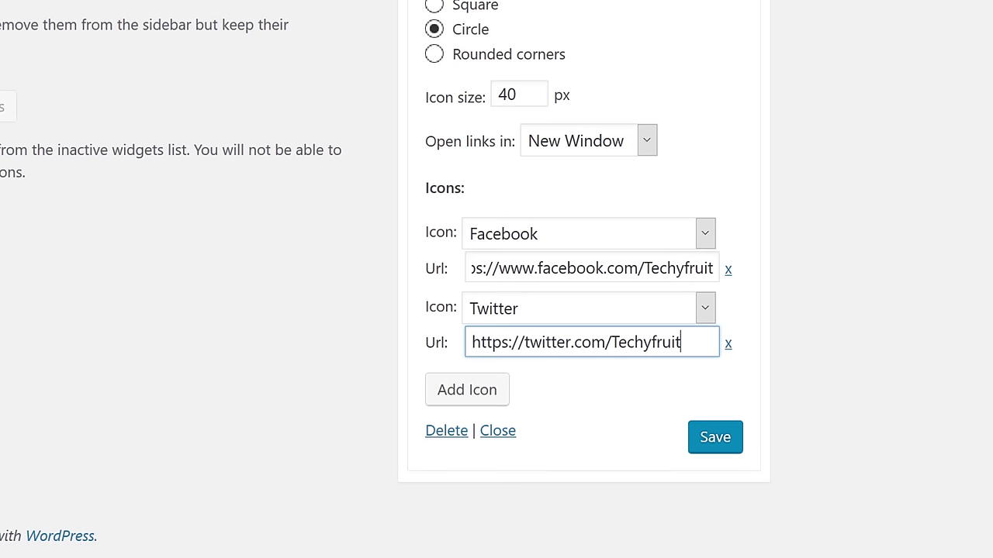
{"action": "left_click", "coordinate": [456, 404]}
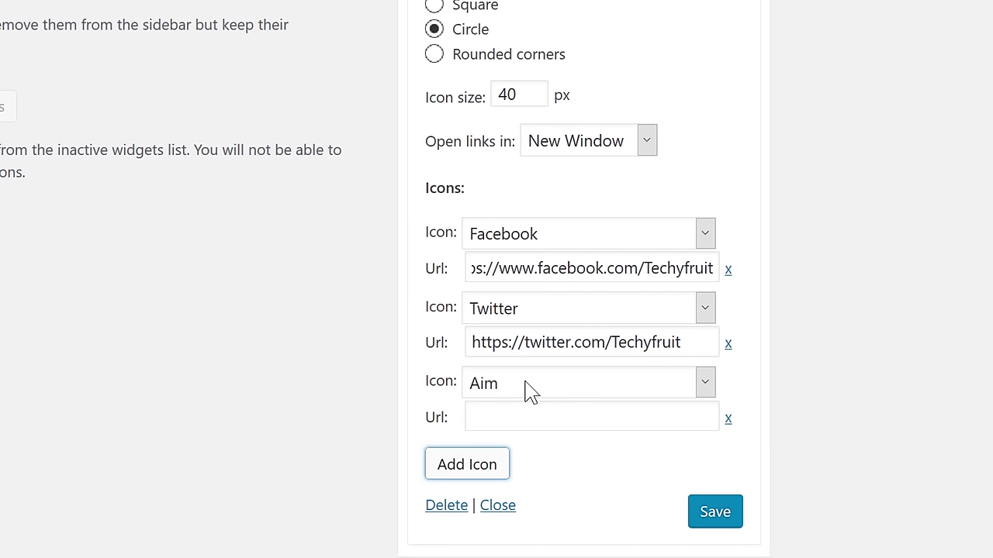
{"action": "left_click", "coordinate": [525, 388]}
{"action": "key", "text": "g"}
{"action": "key", "text": "Down"}
{"action": "key", "text": "Return"}
{"action": "key", "text": "Tab"}
{"action": "type", "text": "https://www.google.com/+Techyfruit"}
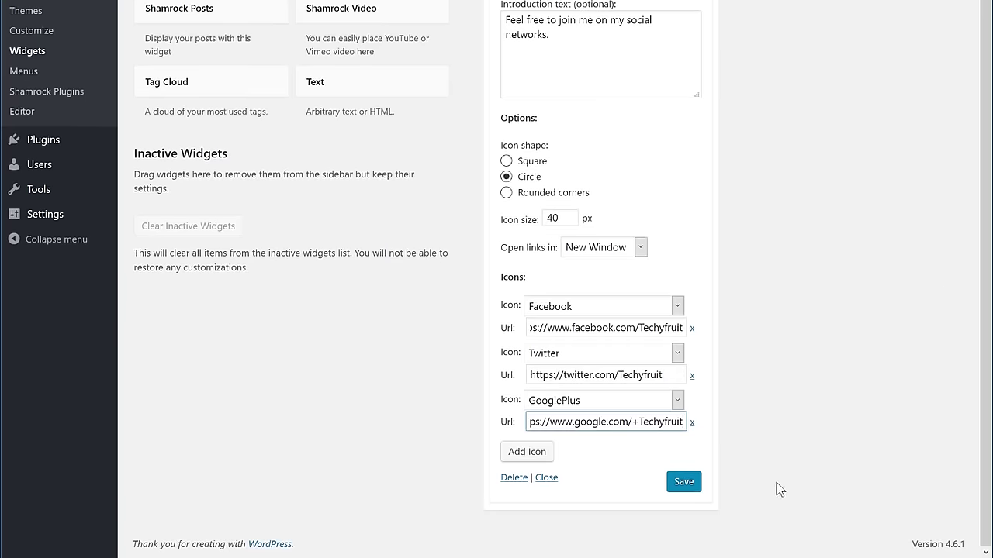
{"action": "left_click", "coordinate": [688, 491]}
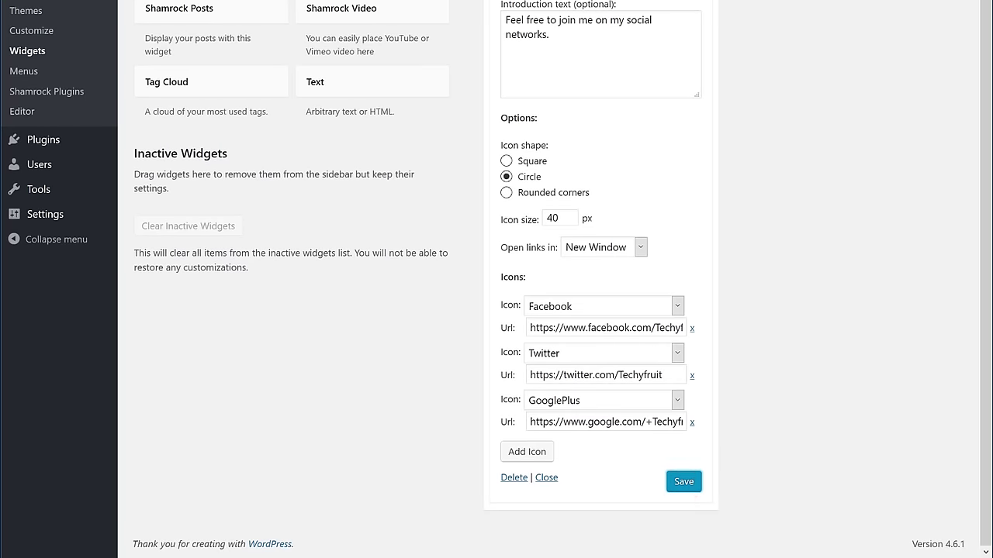
Reload the post to confirm the Follow Me icons, then view the demo blog's sidebar for comparison.
{"action": "left_click", "coordinate": [258, 24]}
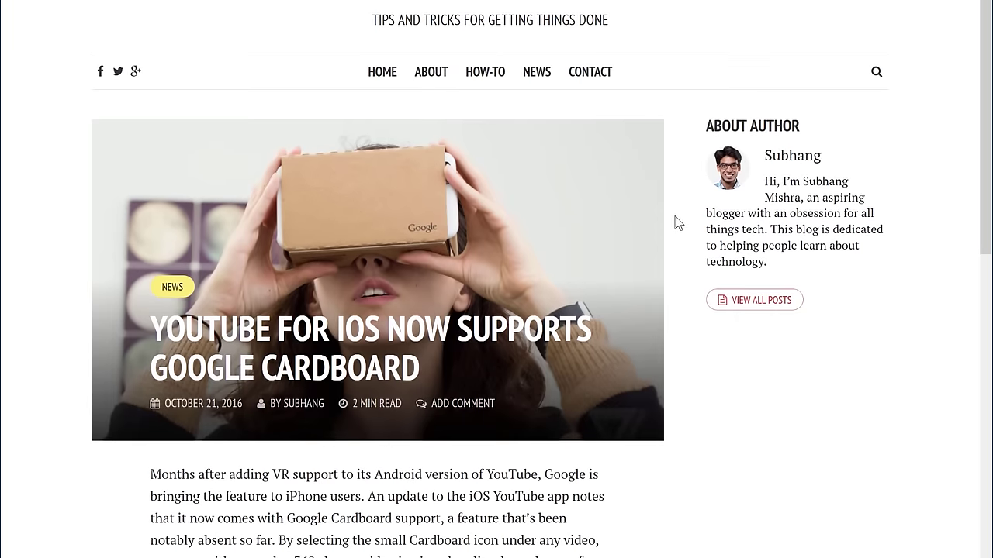
{"action": "right_click", "coordinate": [675, 389]}
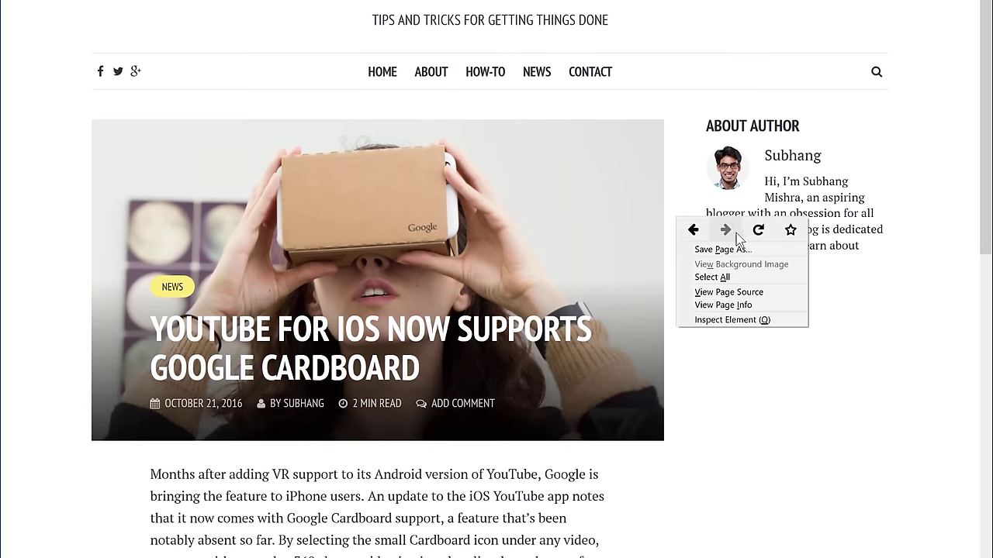
{"action": "left_click", "coordinate": [758, 230]}
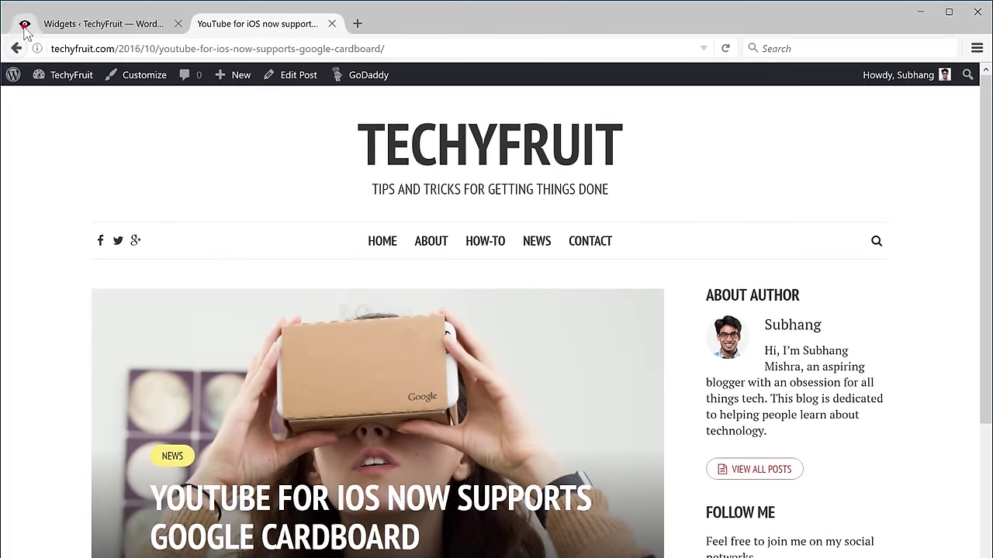
{"action": "left_click", "coordinate": [25, 26]}
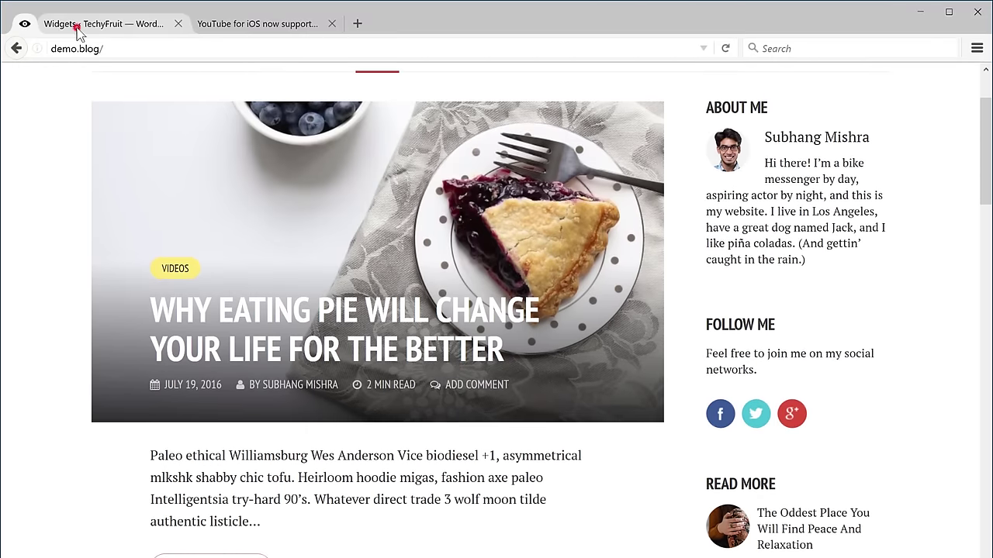
Place Shamrock Posts below Follow Me in the Post Sidebar, retitle it 'Read More', and save.
{"action": "left_click", "coordinate": [77, 30]}
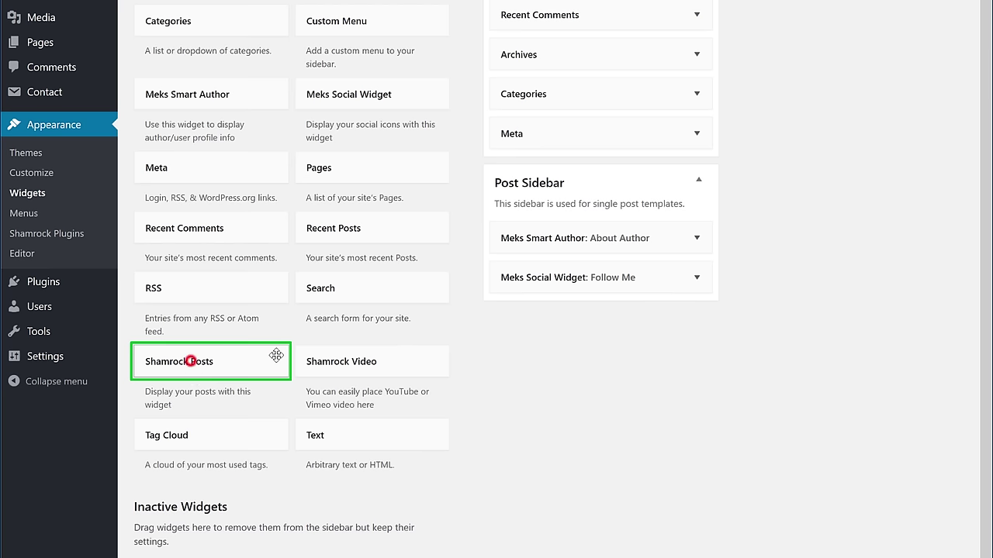
{"action": "left_click_drag", "start_coordinate": [276, 356], "coordinate": [583, 303]}
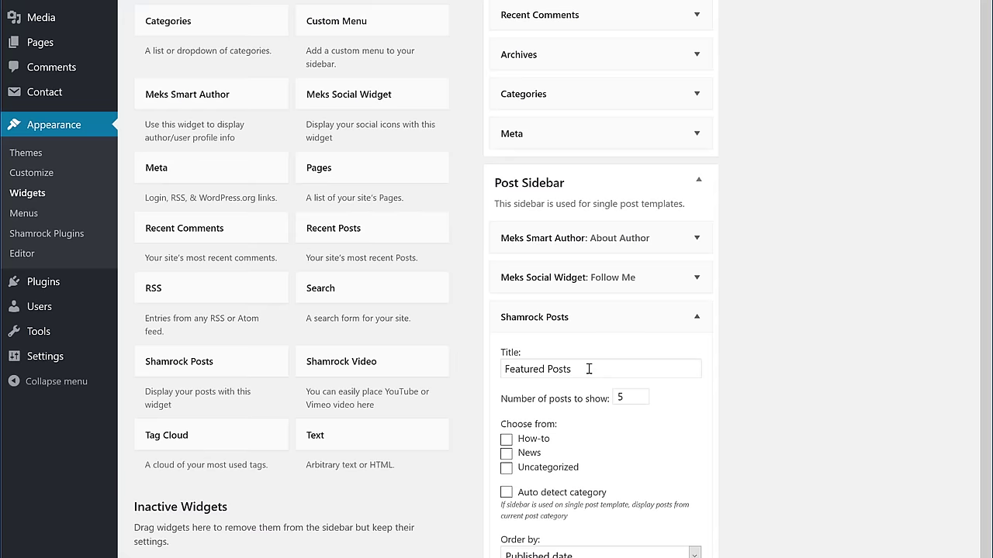
{"action": "left_click_drag", "start_coordinate": [589, 369], "coordinate": [503, 370]}
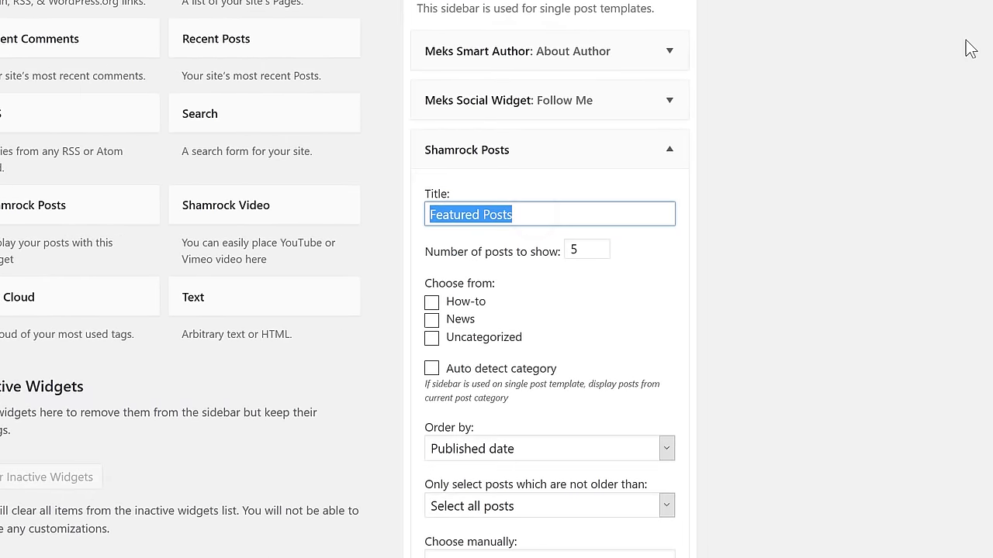
{"action": "type", "text": "R"}
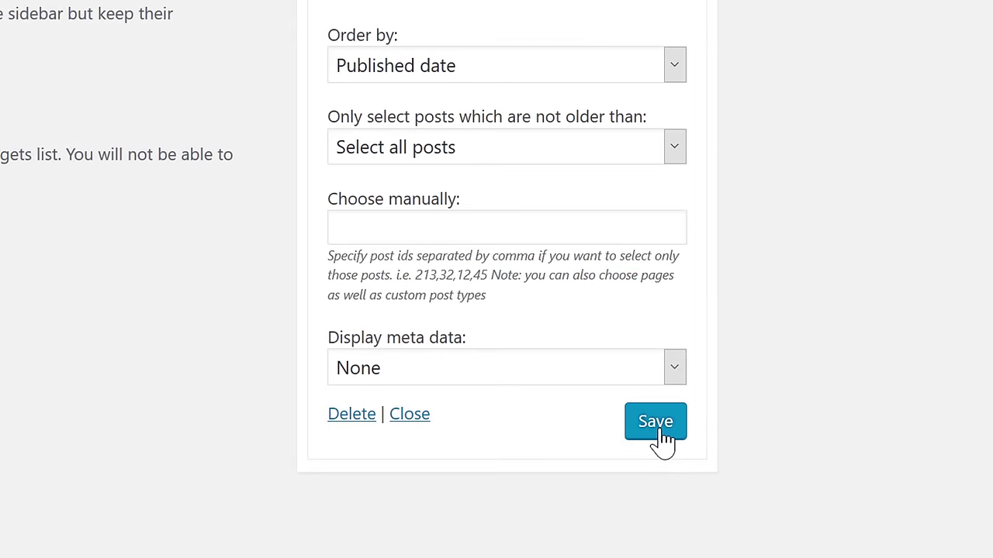
{"action": "left_click", "coordinate": [660, 433]}
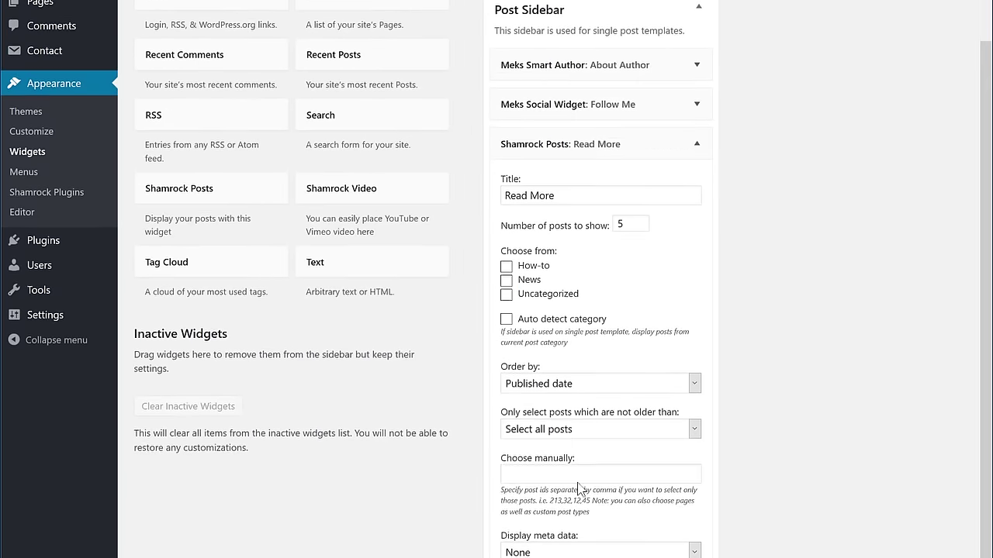
{"action": "left_click", "coordinate": [262, 23]}
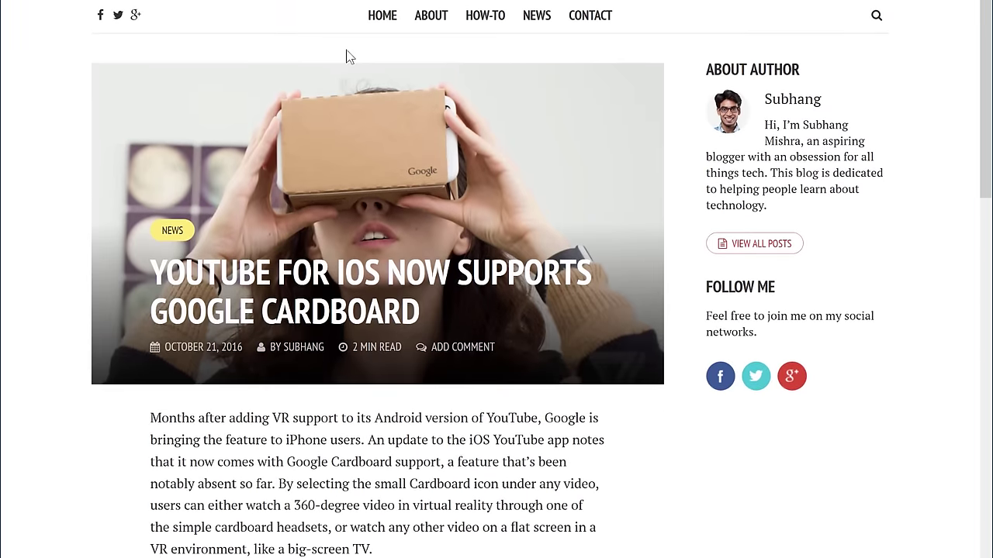
Reload the post to see two recent posts under Read More, then open the Website Learners Themes page.
{"action": "right_click", "coordinate": [347, 194]}
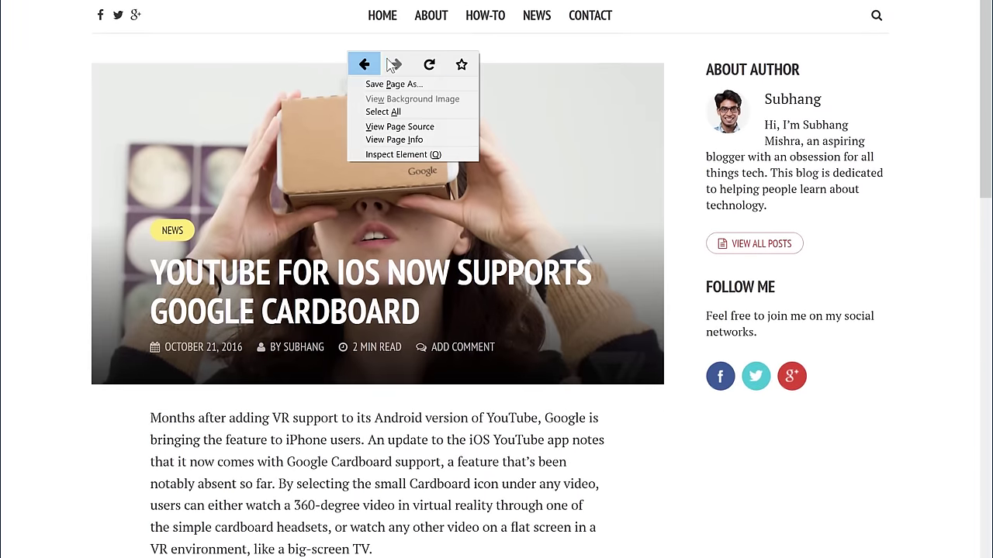
{"action": "left_click", "coordinate": [428, 65]}
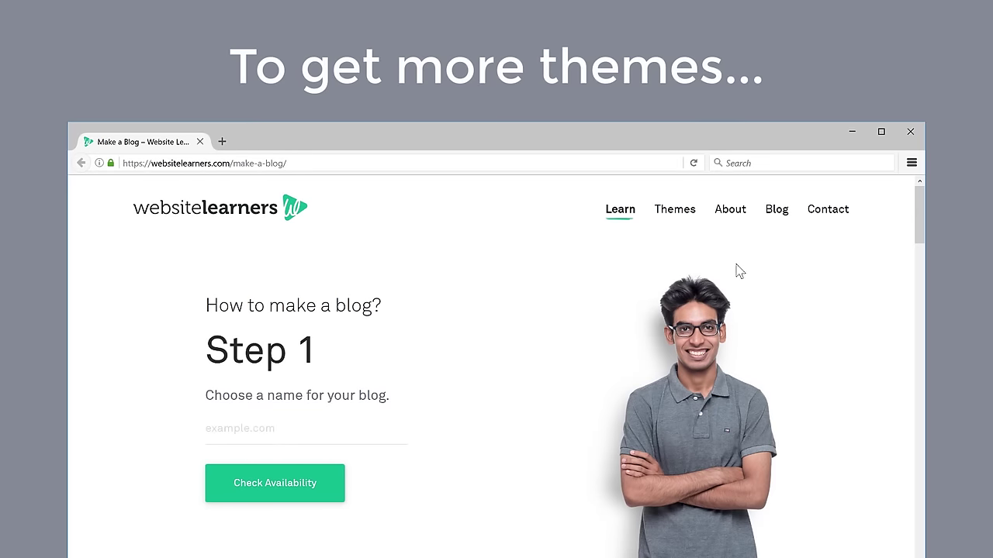
{"action": "left_click", "coordinate": [677, 220]}
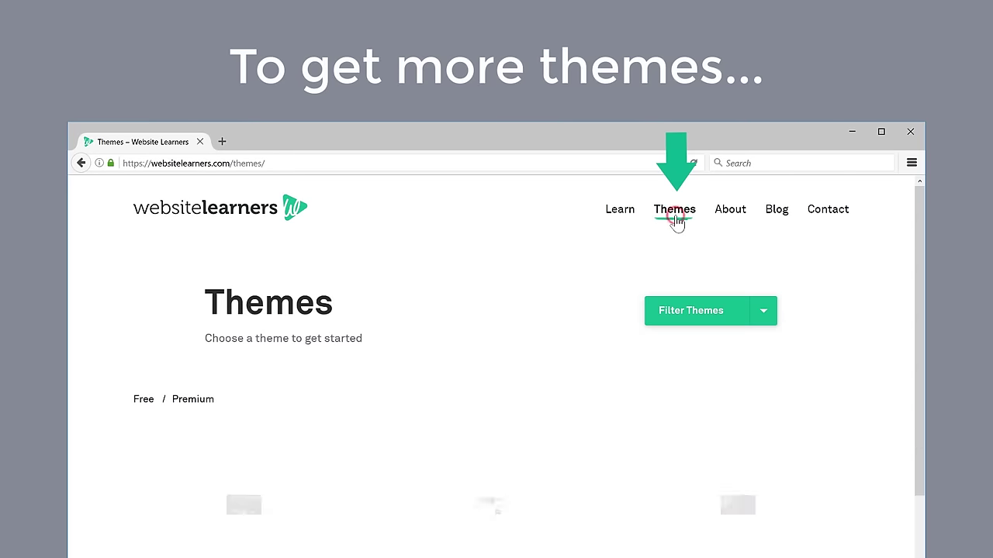